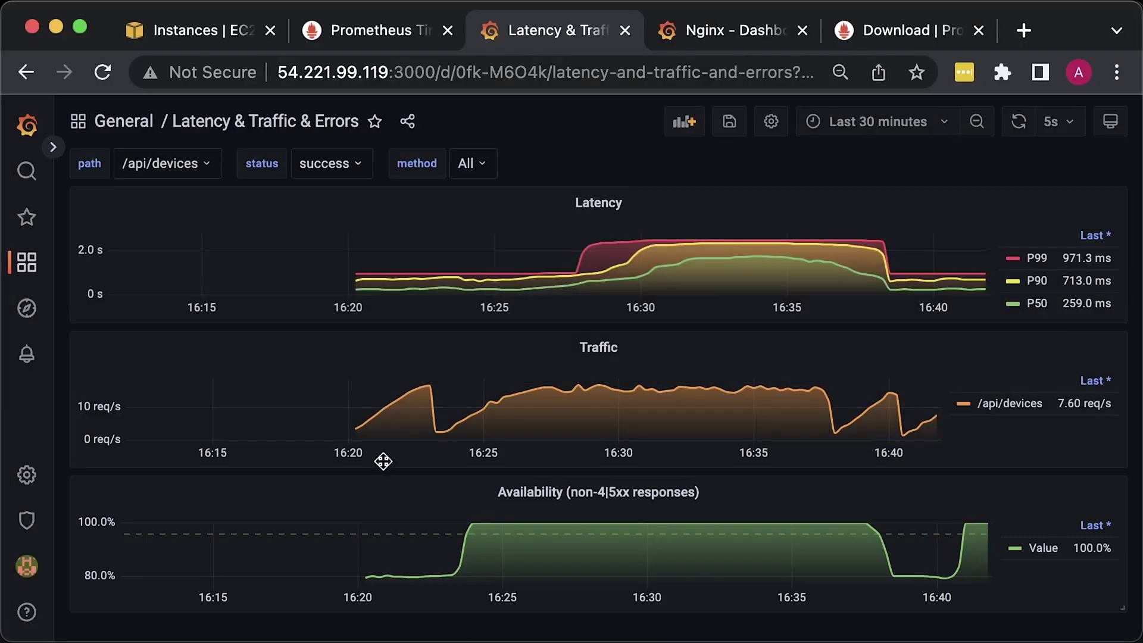
# - Filter the dashboard path to /status, then All paths, then back to /api/devices
pyautogui.click(204, 170)
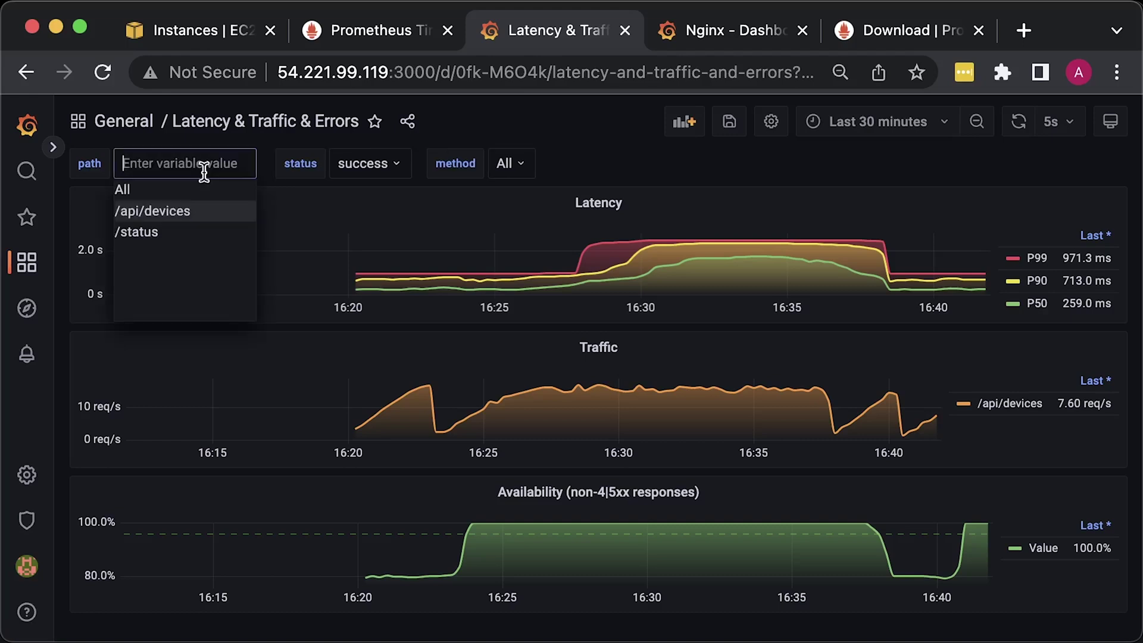
pyautogui.click(154, 234)
pyautogui.click(167, 171)
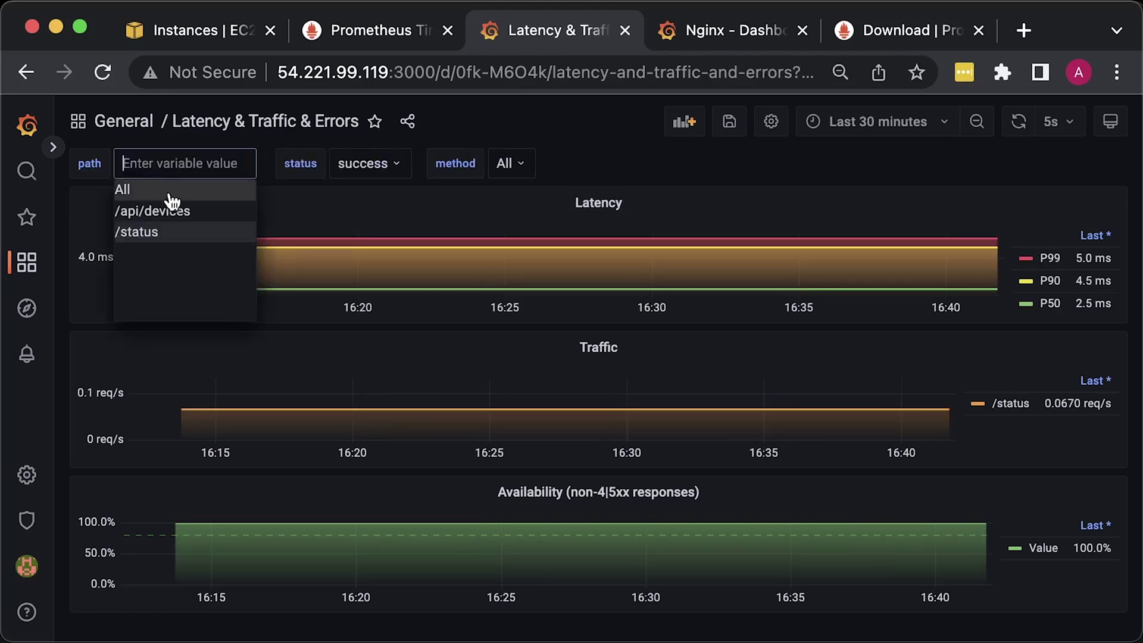
pyautogui.click(169, 190)
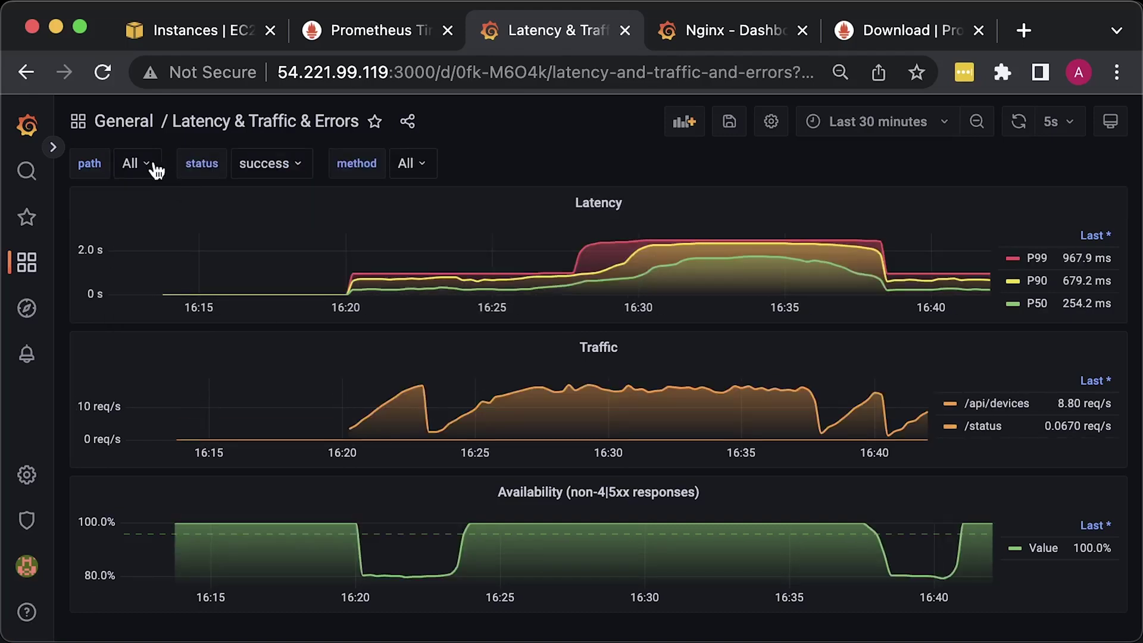
pyautogui.click(150, 167)
pyautogui.click(157, 212)
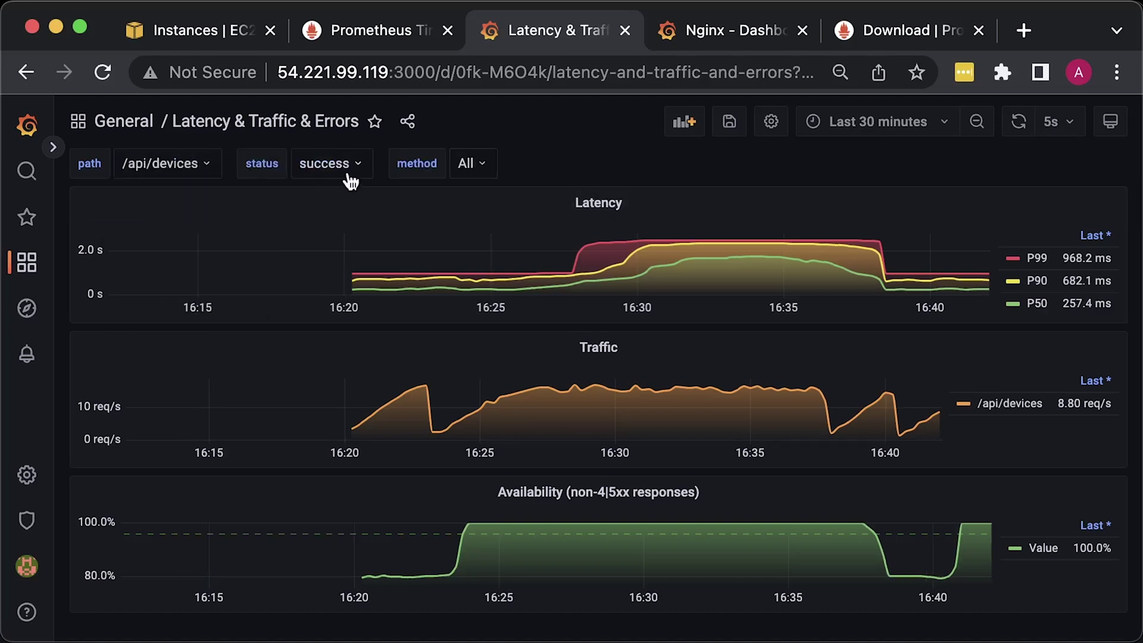
# - Keep status as success and cycle the request method filter through GET, POST and back to All
pyautogui.click(327, 163)
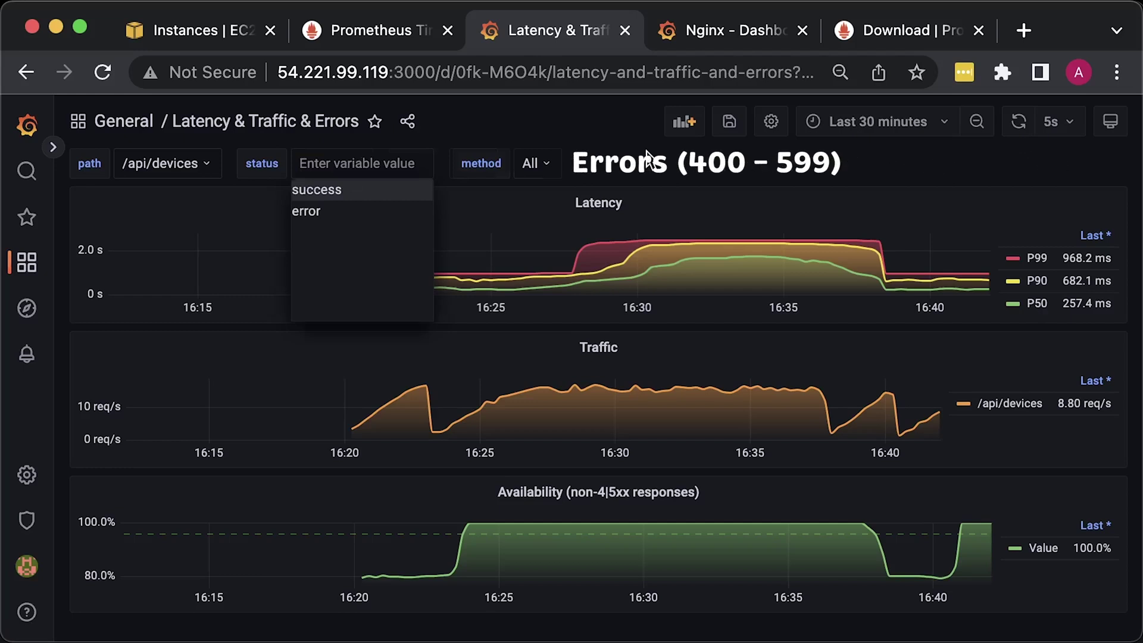
pyautogui.click(589, 154)
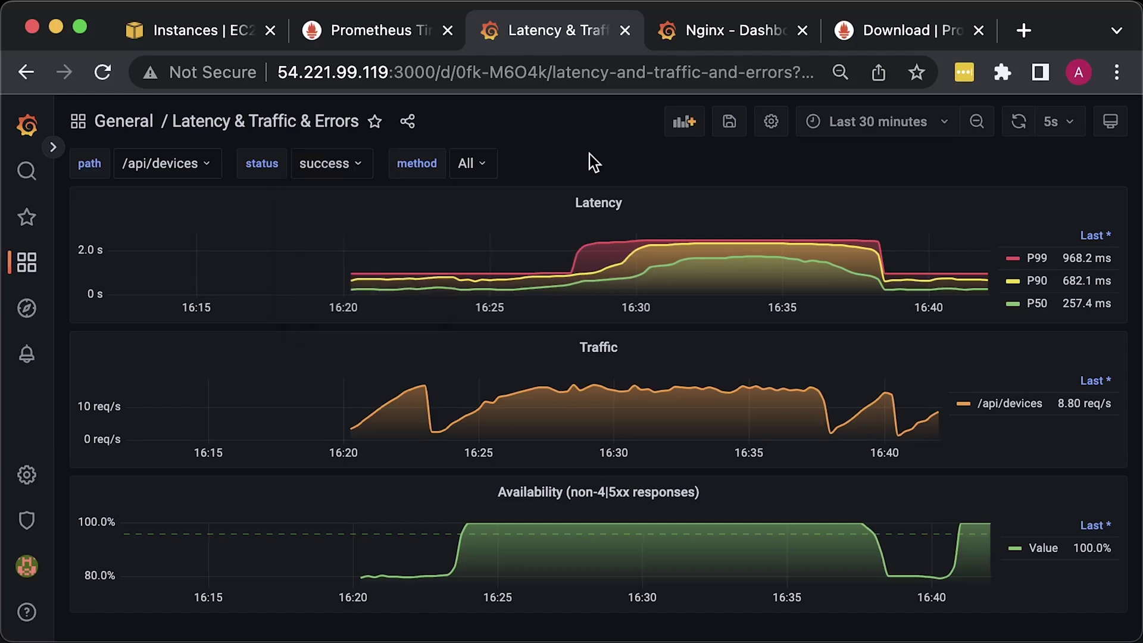
pyautogui.click(479, 164)
pyautogui.click(484, 212)
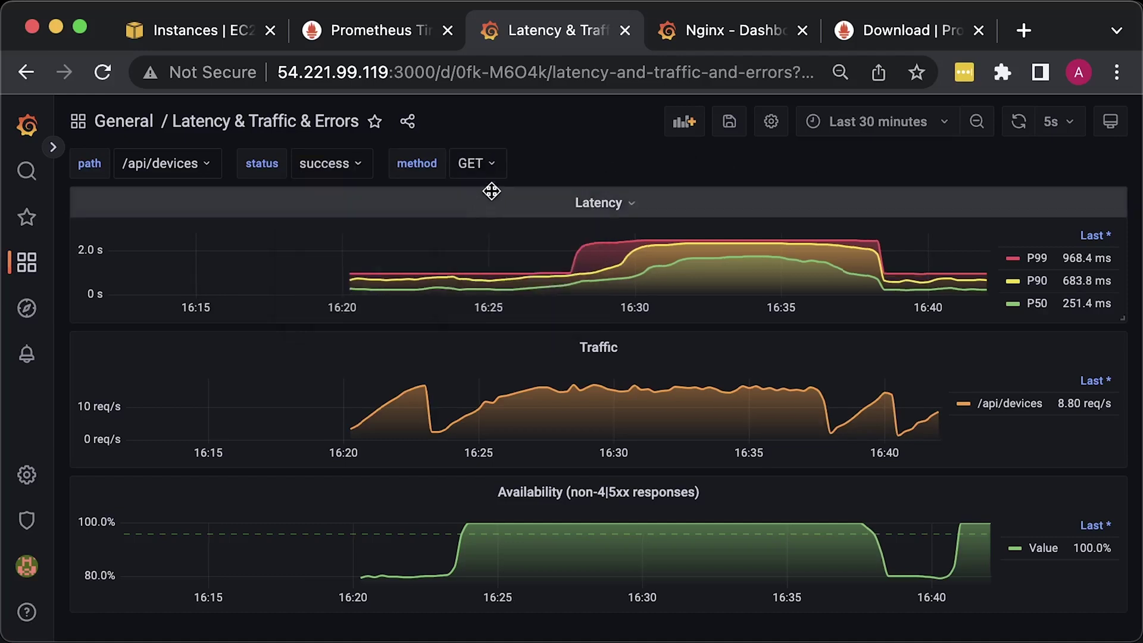
pyautogui.click(484, 167)
pyautogui.click(485, 231)
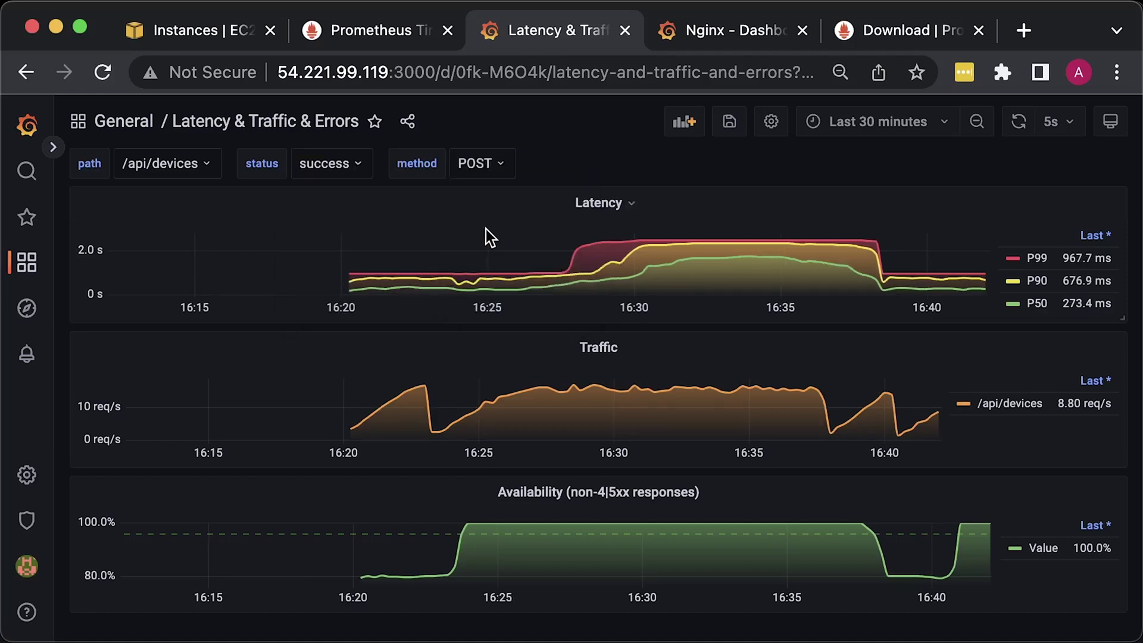
pyautogui.click(489, 163)
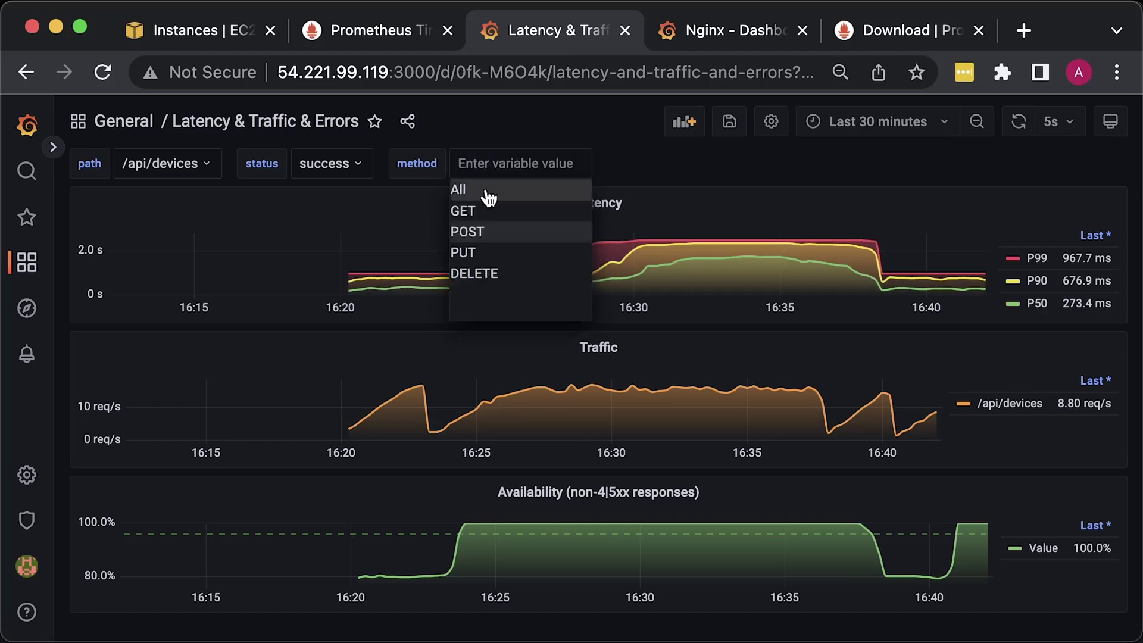
pyautogui.click(489, 190)
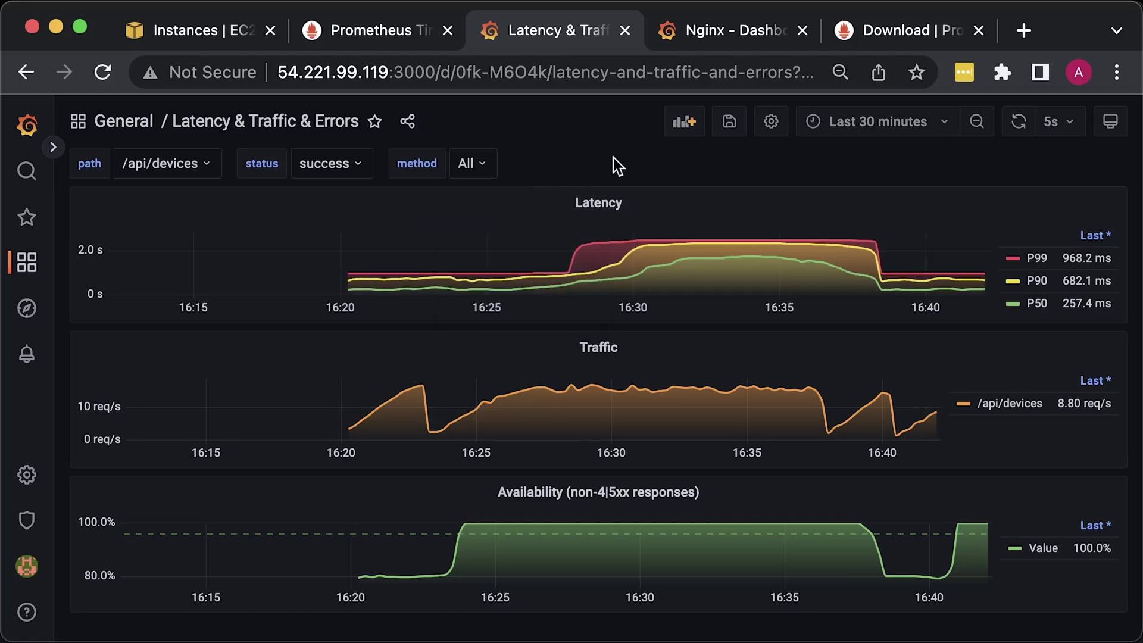
# - Switch to the Nginx dashboard and look over its connection and request-rate panels
pyautogui.click(756, 26)
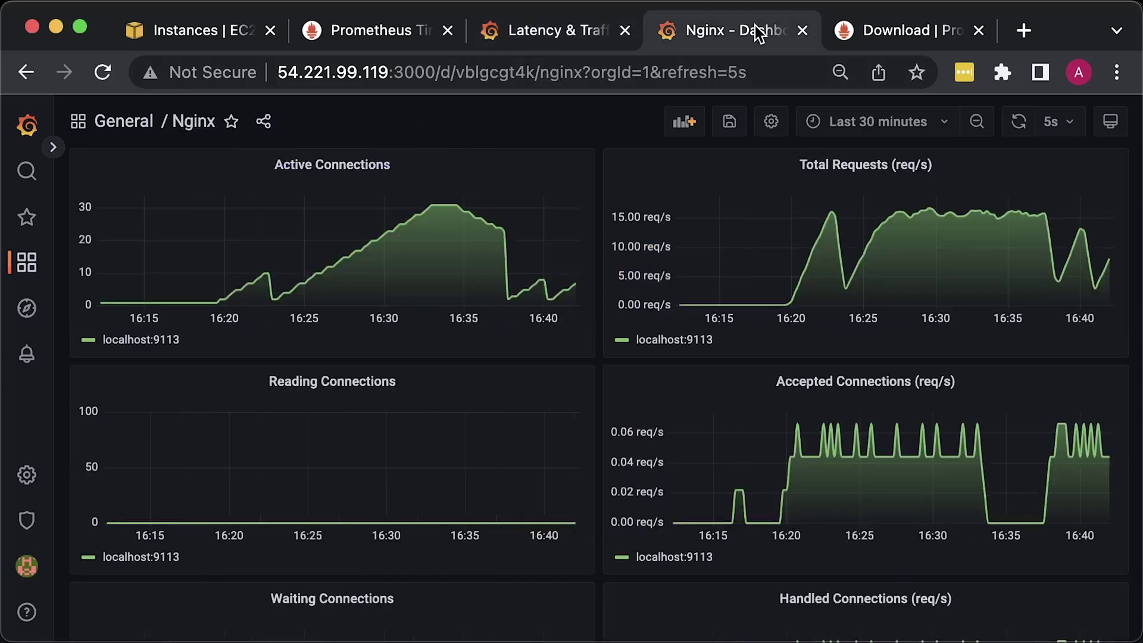
pyautogui.scroll(-6, 1083, 491)
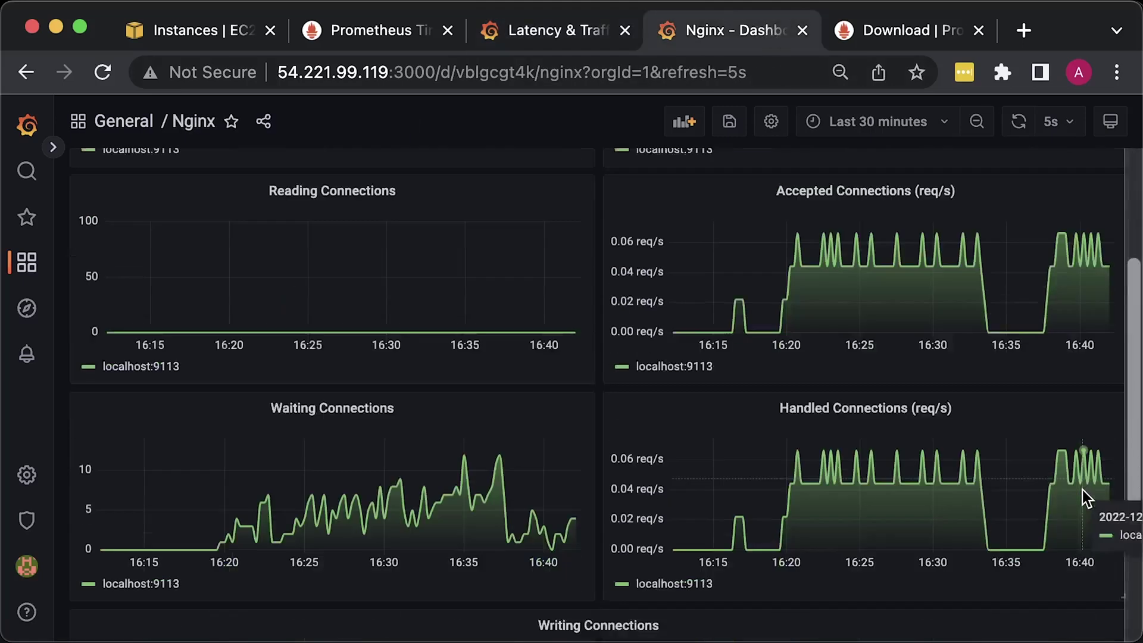
pyautogui.scroll(6, 1083, 491)
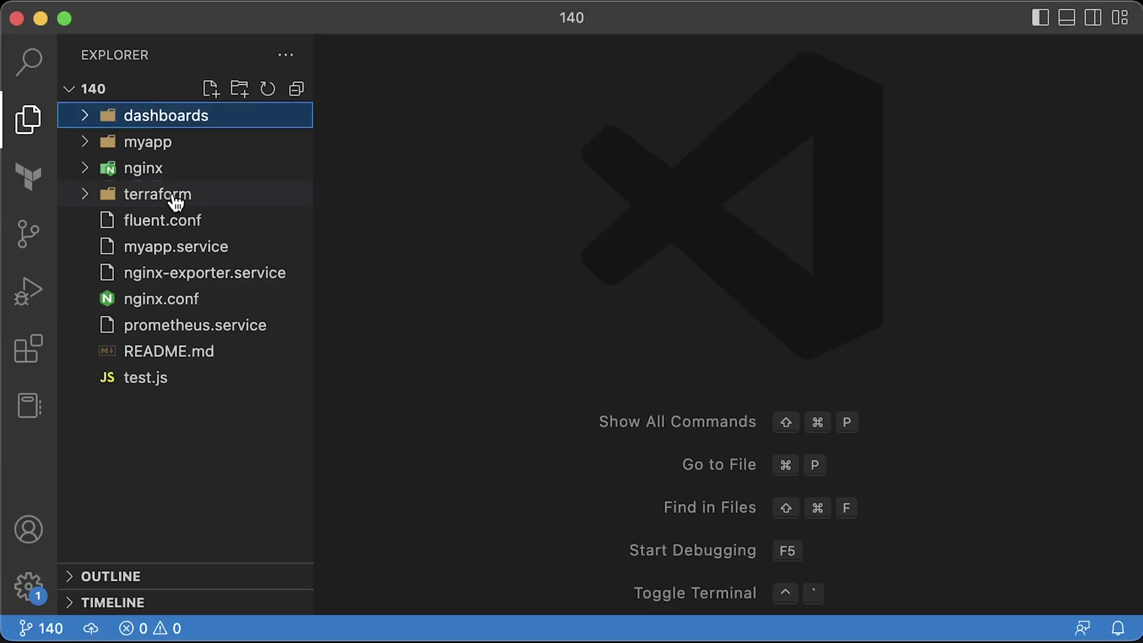
# - Expand the terraform folder, open 5-ec2.tf and scroll through its EC2 definition
pyautogui.click(176, 197)
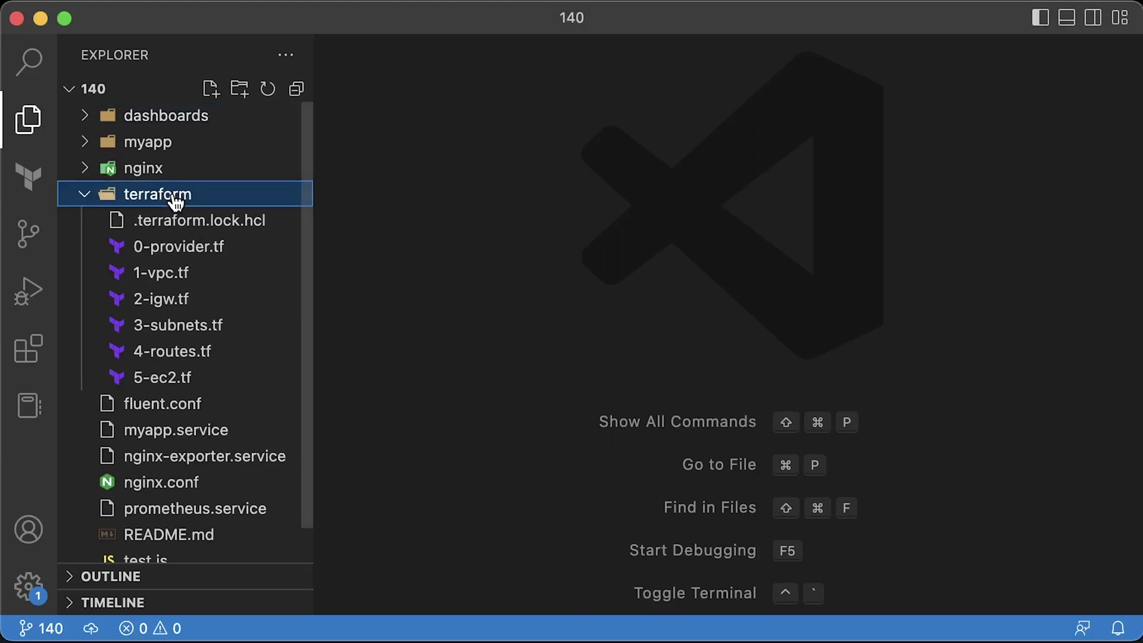
pyautogui.click(185, 384)
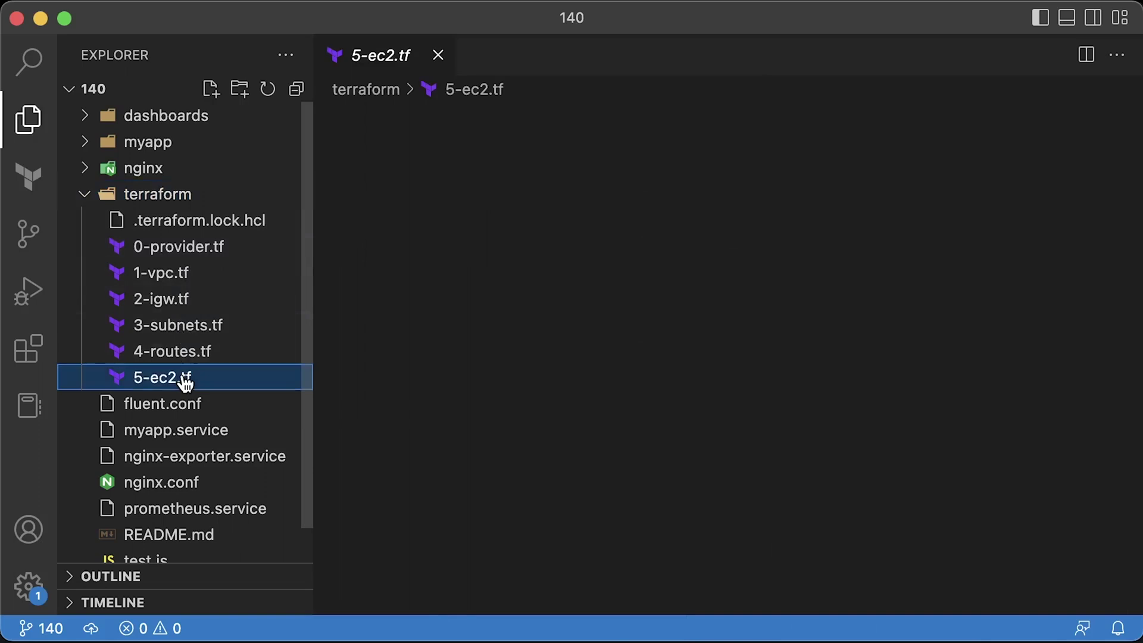
pyautogui.moveTo(1126, 214); pyautogui.dragTo(1114, 417)
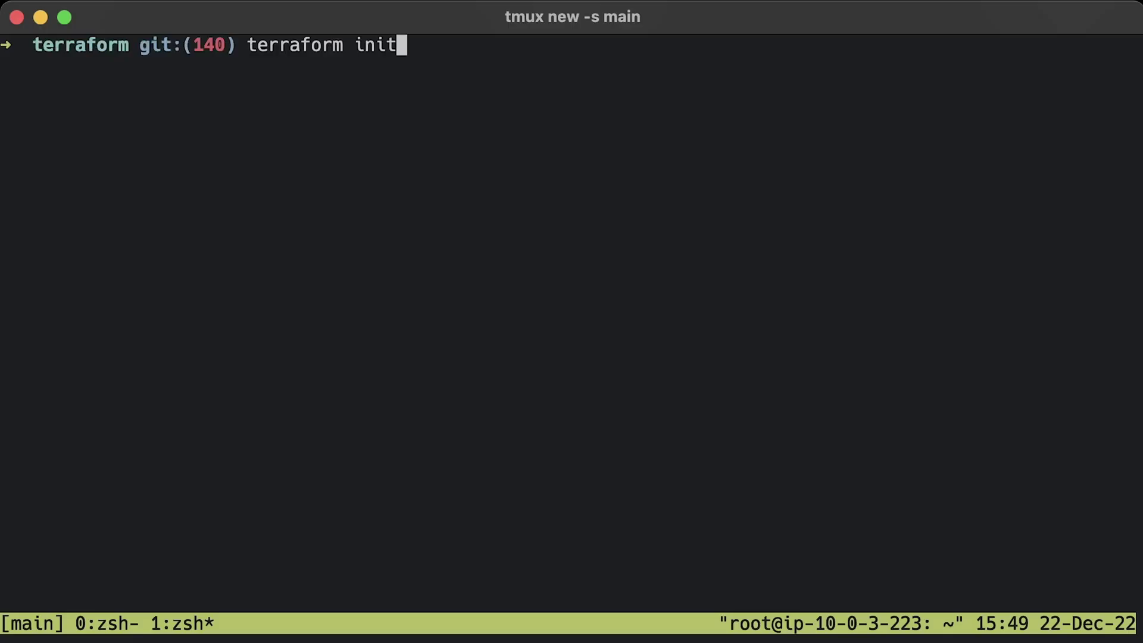
# - Run terraform init and apply (answering yes) to create 10 resources, then start an SSM session on the instance
pyautogui.press('Return')
pyautogui.press('Return')
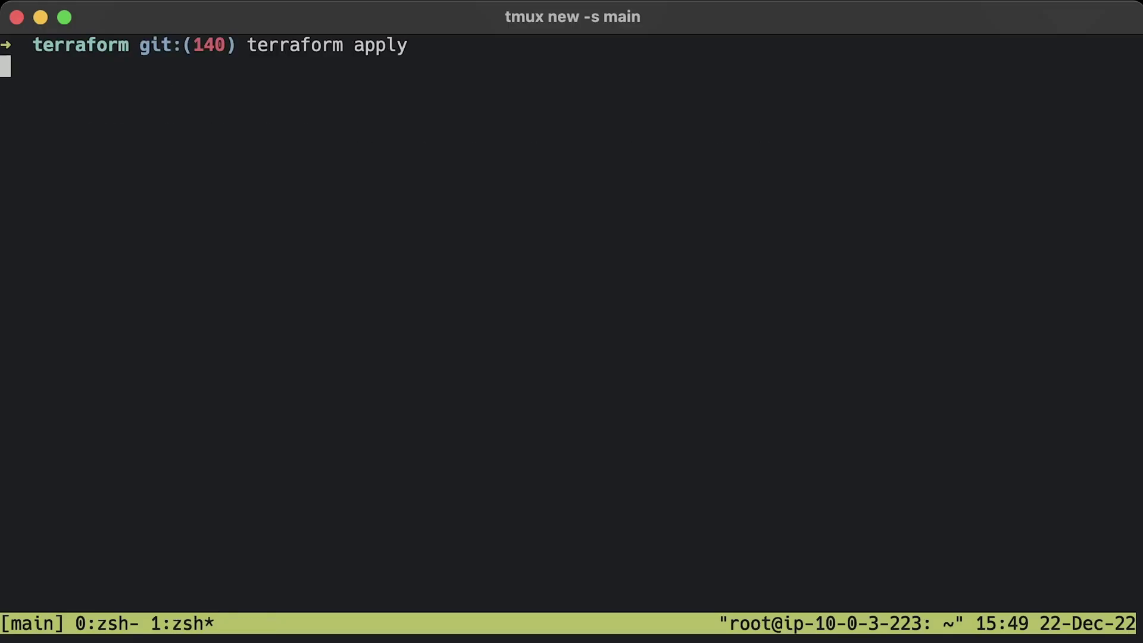
pyautogui.write('yes')
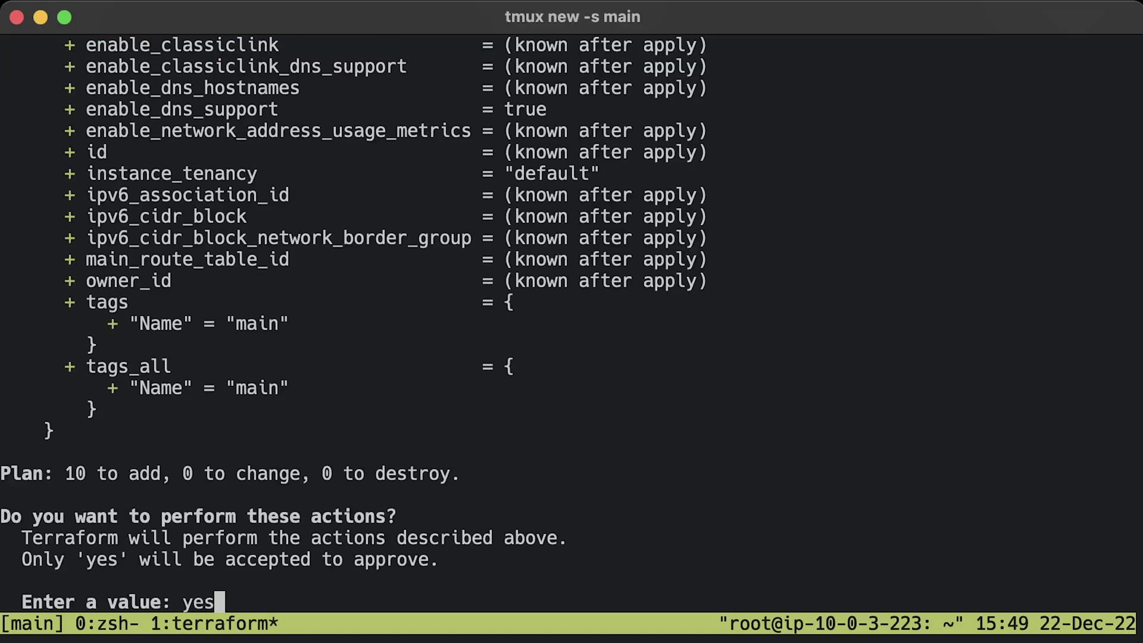
pyautogui.press('Return')
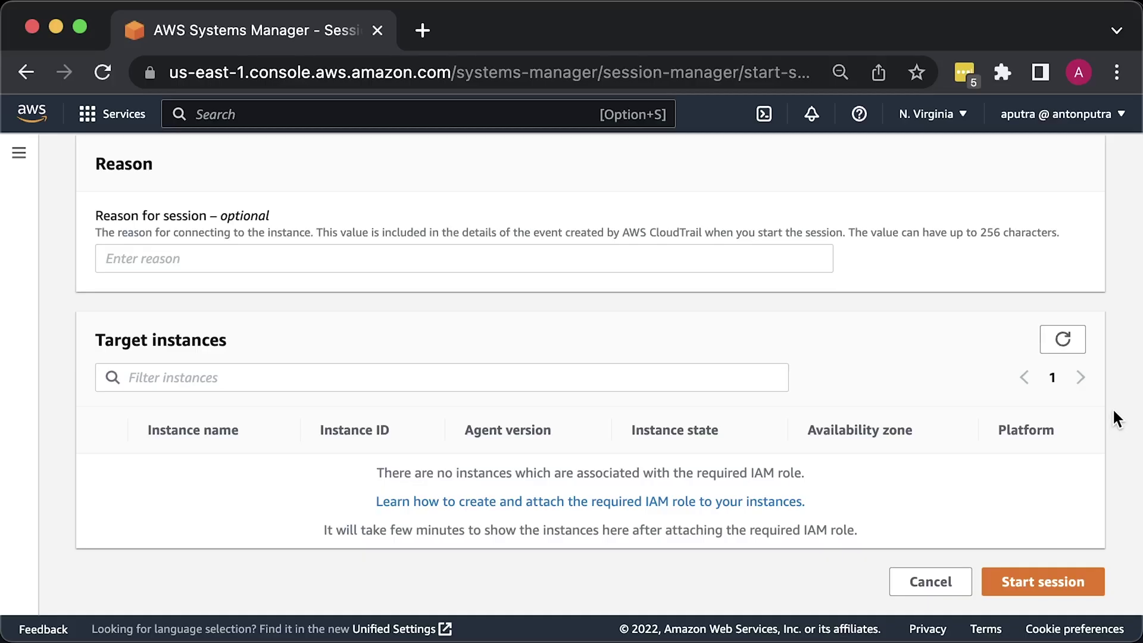
pyautogui.click(1065, 343)
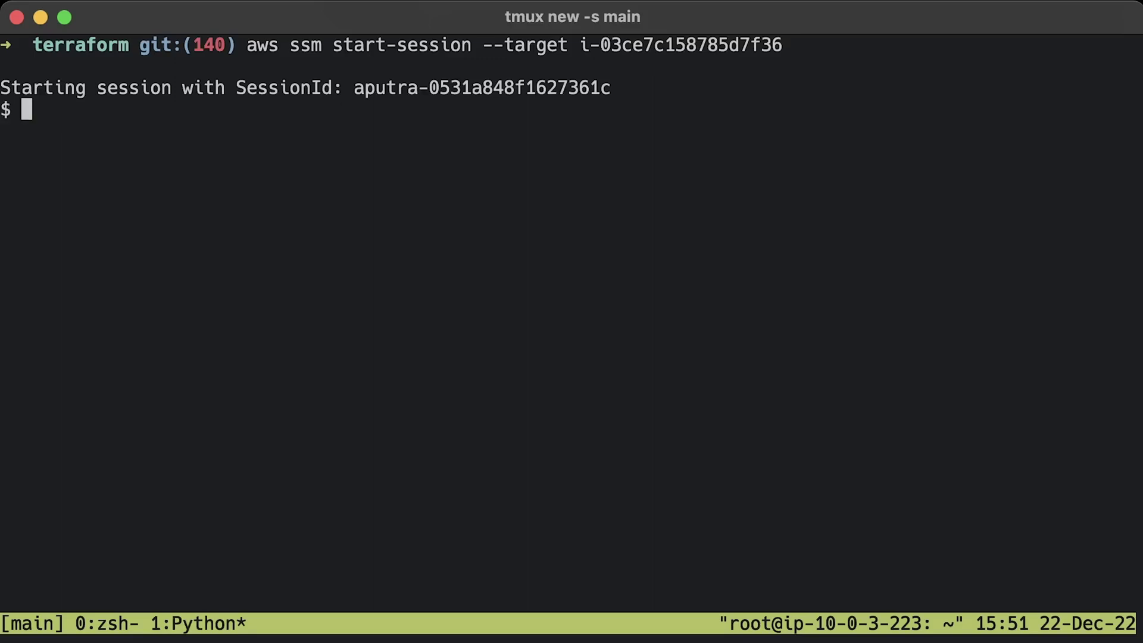
# - Update apt and install curl, gnupg2, ca-certificates, lsb-release and ubuntu-keyring
pyautogui.write('clear')
pyautogui.press('Return')
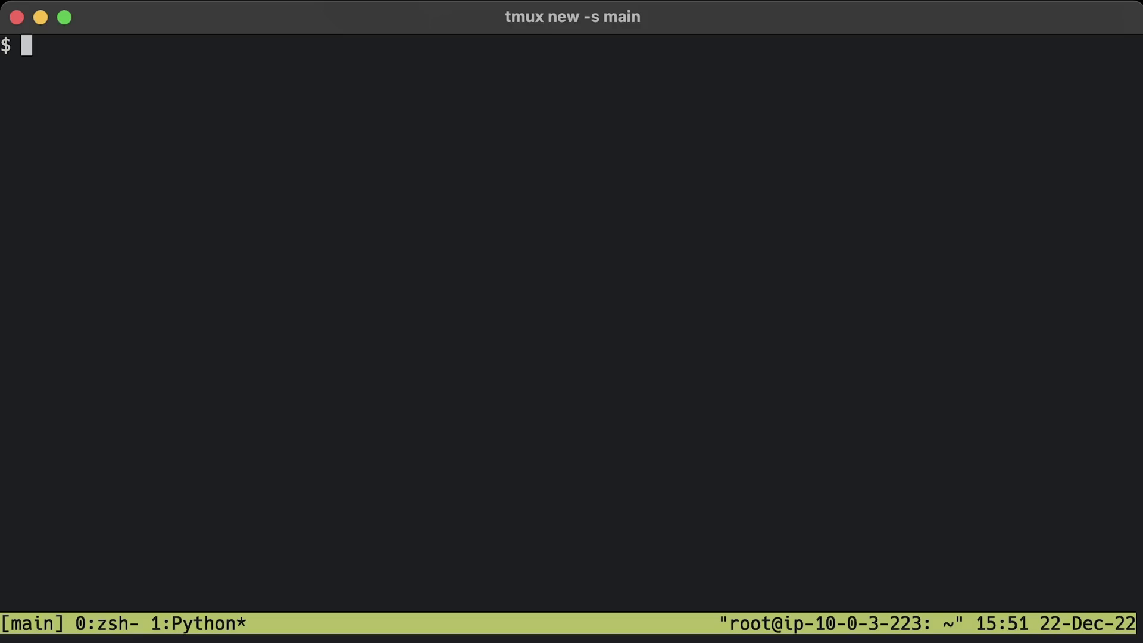
pyautogui.write('sudo apt update')
pyautogui.press('Return')
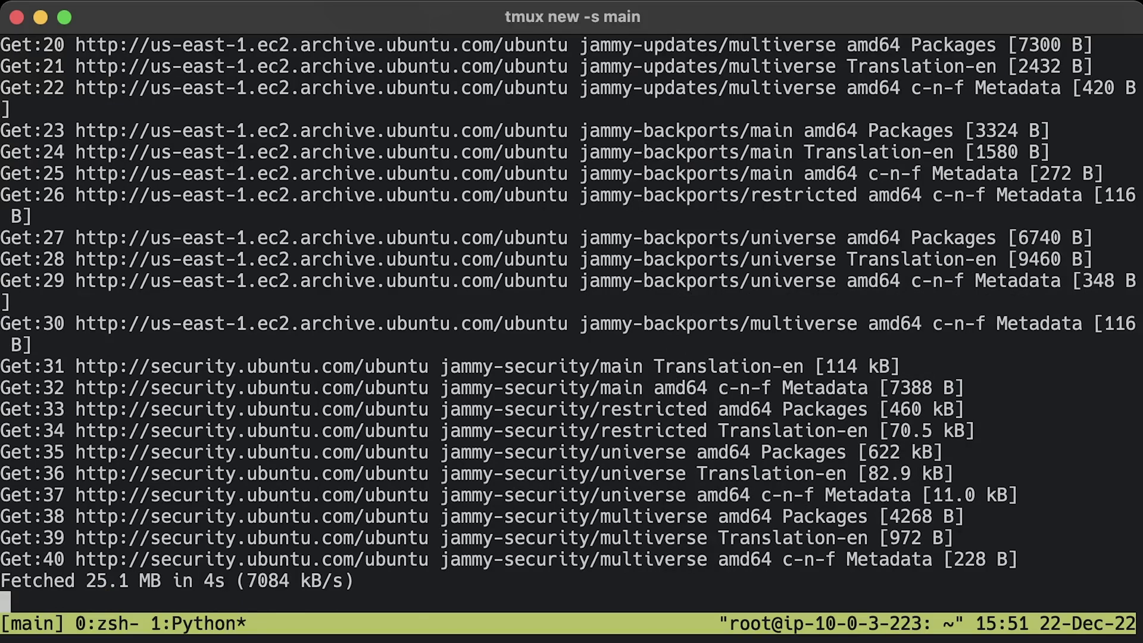
pyautogui.hotkey('ctrl', 'l')
pyautogui.write('sudo apt install curl gnupg2 ca-certificates lsb-release ubuntu-keyring')
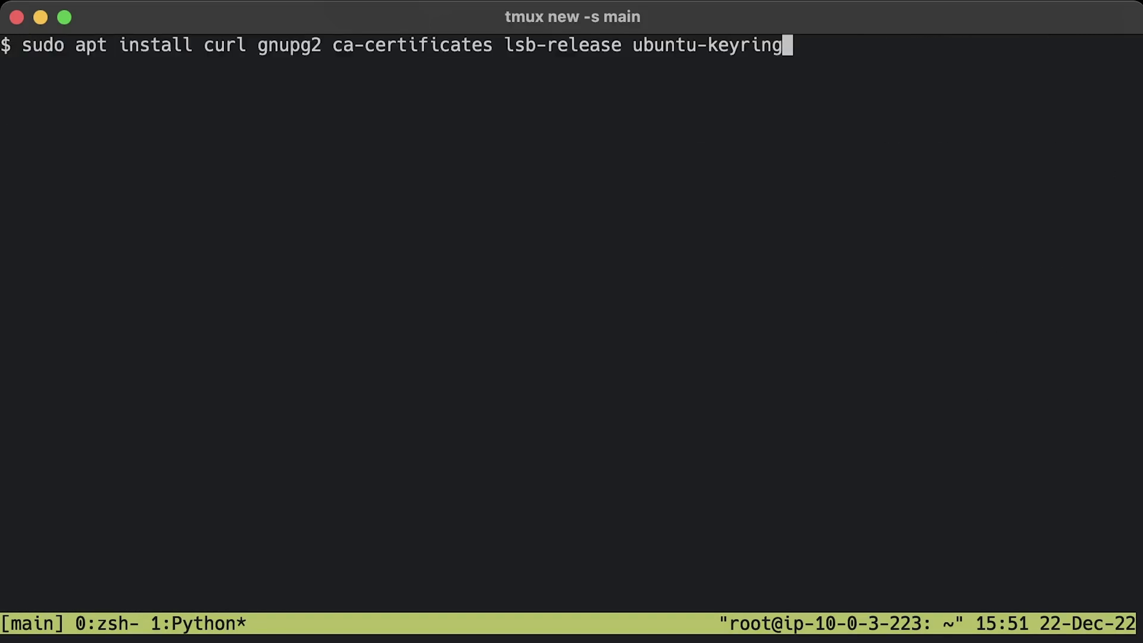
pyautogui.press('Return')
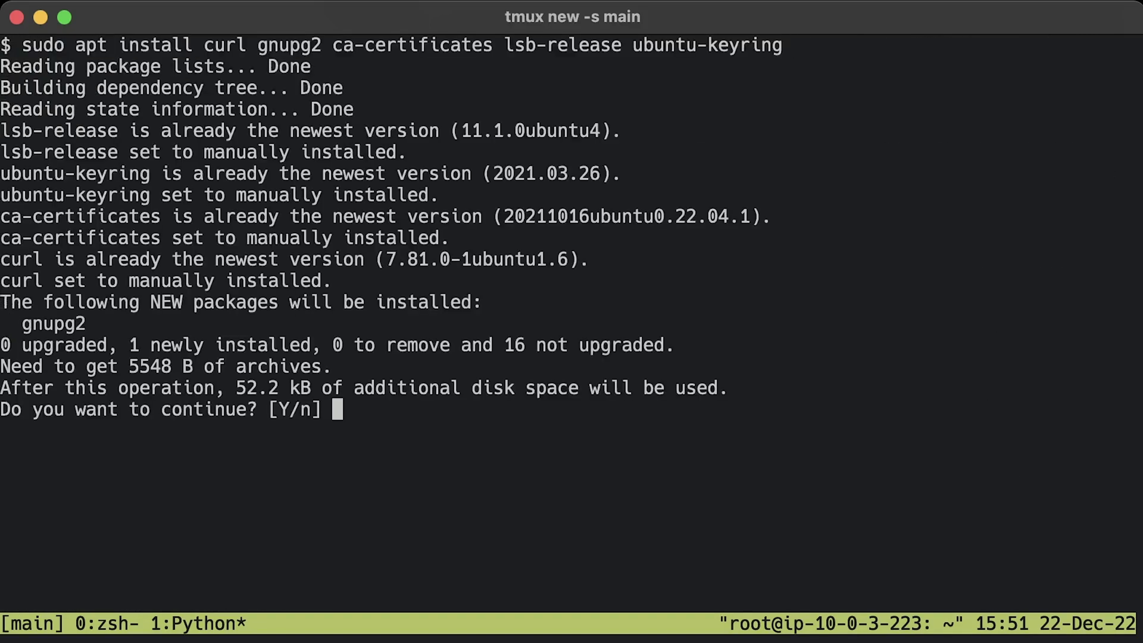
pyautogui.write('y')
pyautogui.press('Return')
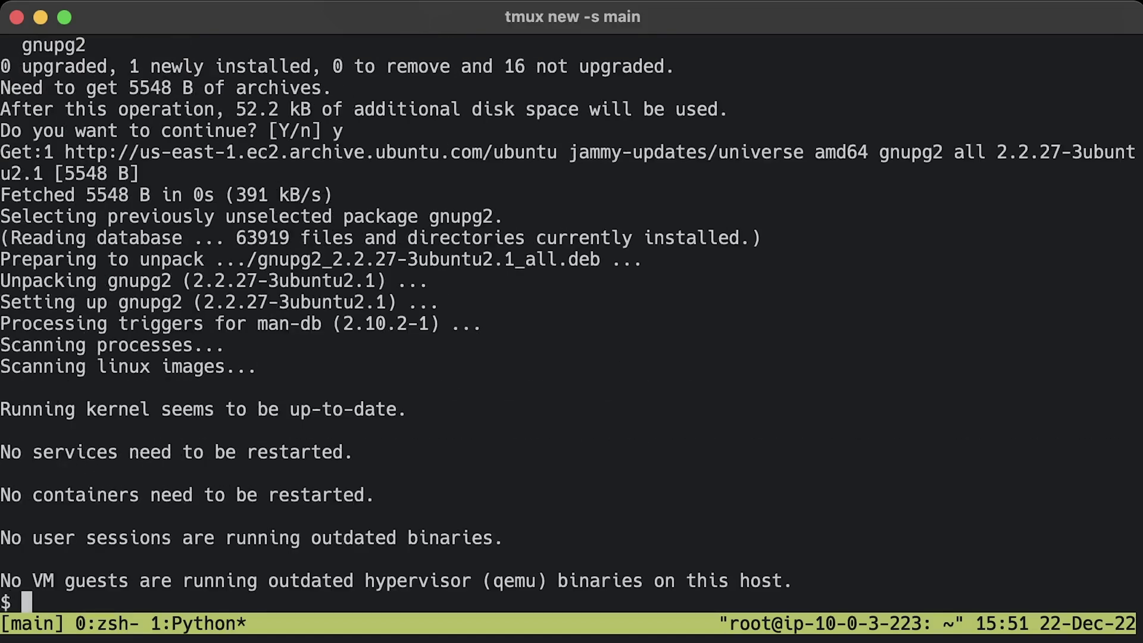
# - Download the nginx signing key into /usr/share/keyrings and display its fingerprint
pyautogui.hotkey('ctrl', 'l')
pyautogui.write('curl https://nginx.org/keys/nginx_signing.key | gpg --dearmor | sudo tee /usr/share/keyrings/nginx-archive-keyring.gpg >/dev/null')
pyautogui.press('Return')
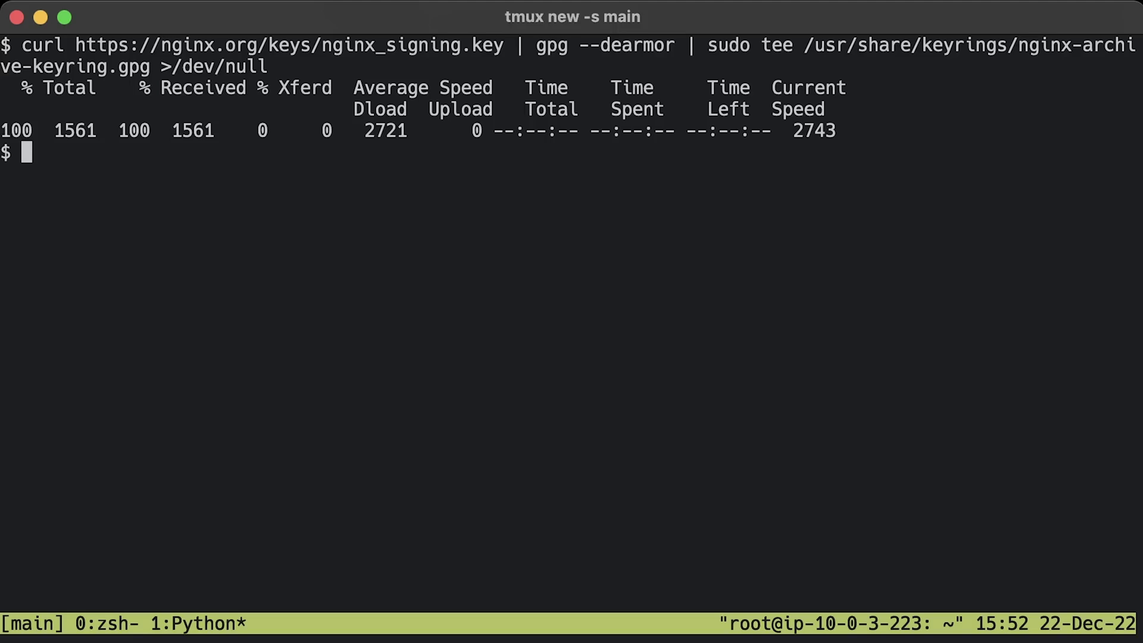
pyautogui.hotkey('ctrl', 'l')
pyautogui.write('gpg --dry-run --quiet --no-keyring --import --import-options import-show /usr/share/keyrings/nginx-archive-keyring.gpg')
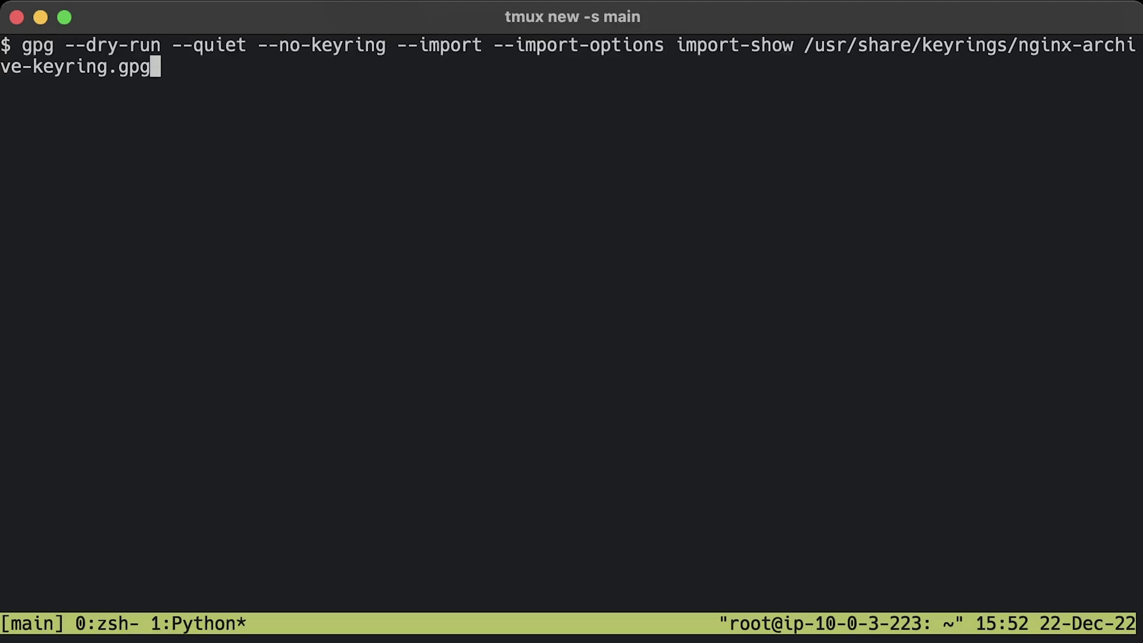
pyautogui.press('Return')
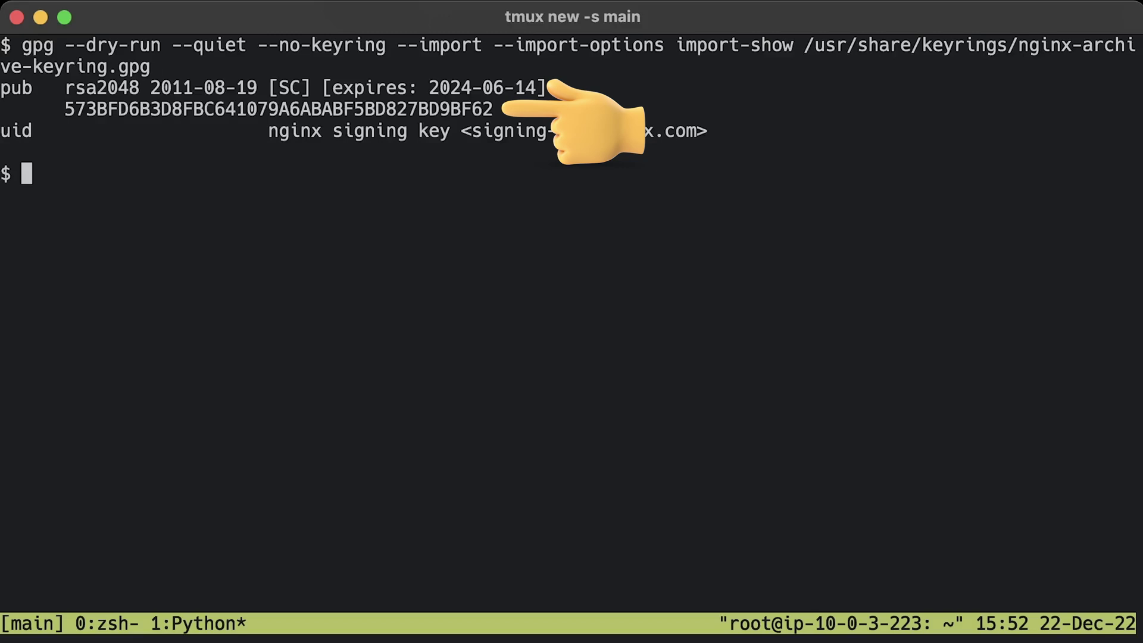
# - Add the signed nginx.org deb line to /etc/apt/sources.list.d/nginx.list and run sudo apt update
pyautogui.hotkey('ctrl', 'l')
pyautogui.write('echo "deb [signed-by=/usr/share/keyrings/nginx-archive-keyring.gpg] http://nginx.org/packages/ubuntu `lsb_release -cs` nginx" | sudo tee /etc/apt/sources.list.d/nginx.list')
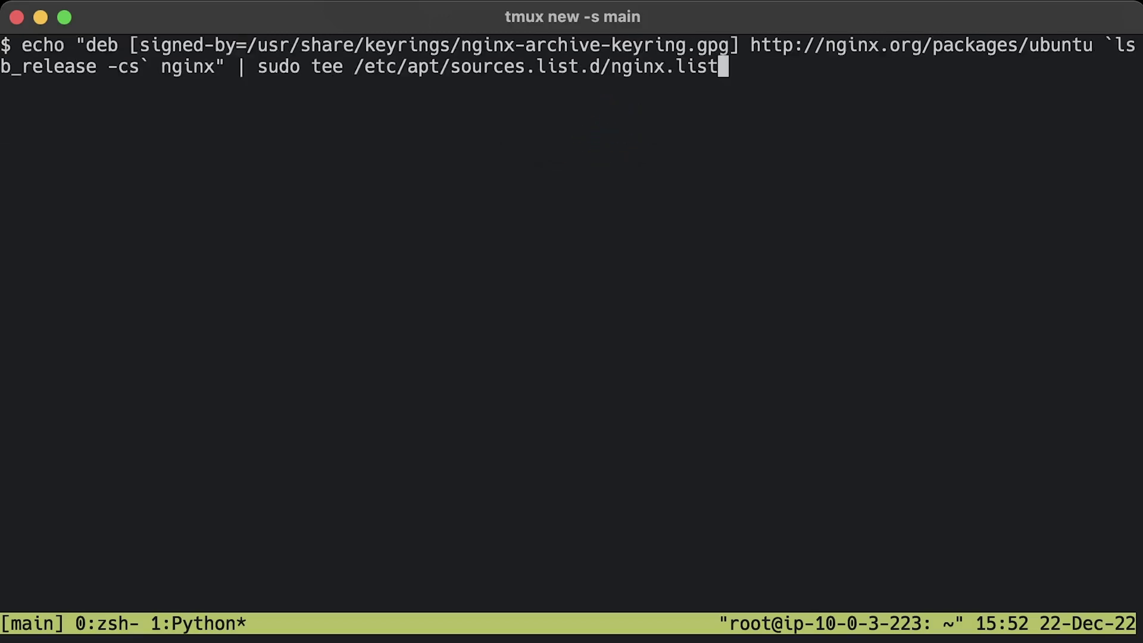
pyautogui.press('Return')
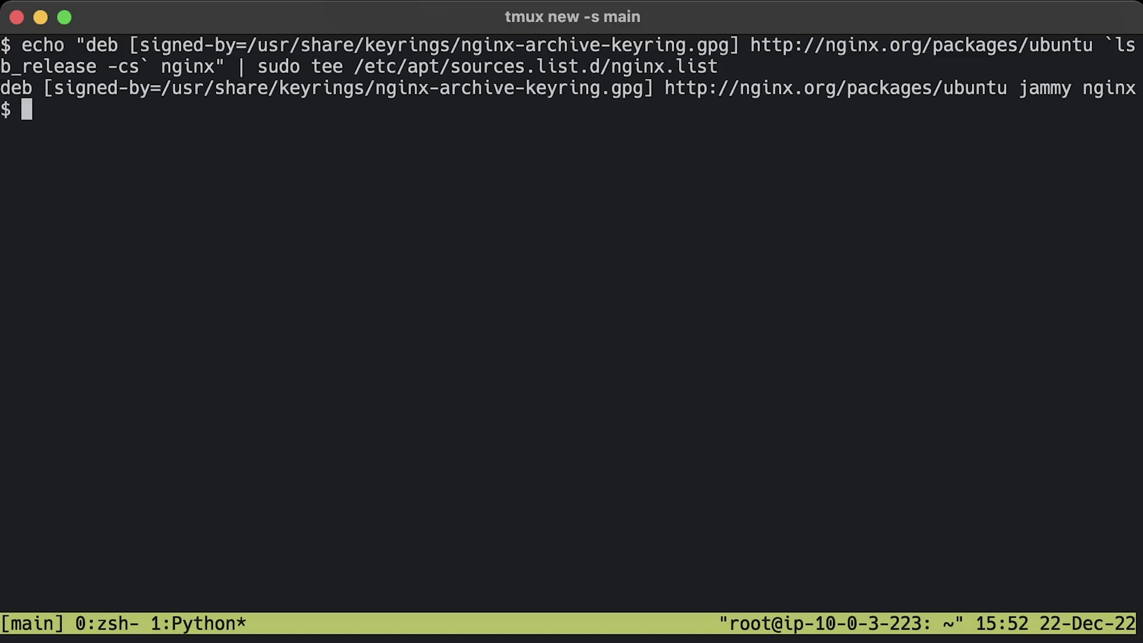
pyautogui.hotkey('ctrl', 'l')
pyautogui.write('sudo apt update')
pyautogui.press('Return')
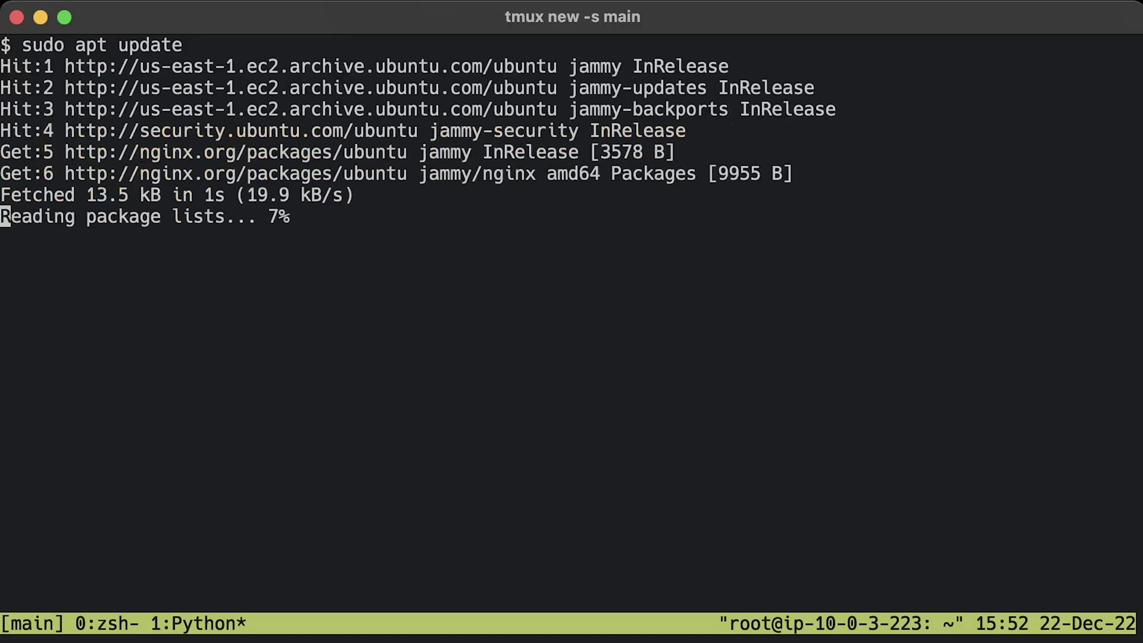
pyautogui.hotkey('ctrl', 'l')
# - Install nginx=1.22.1-1~jammy and check its version and build options with nginx -V
pyautogui.write('sudo apt install nginx=1.22.1-1~jammy')
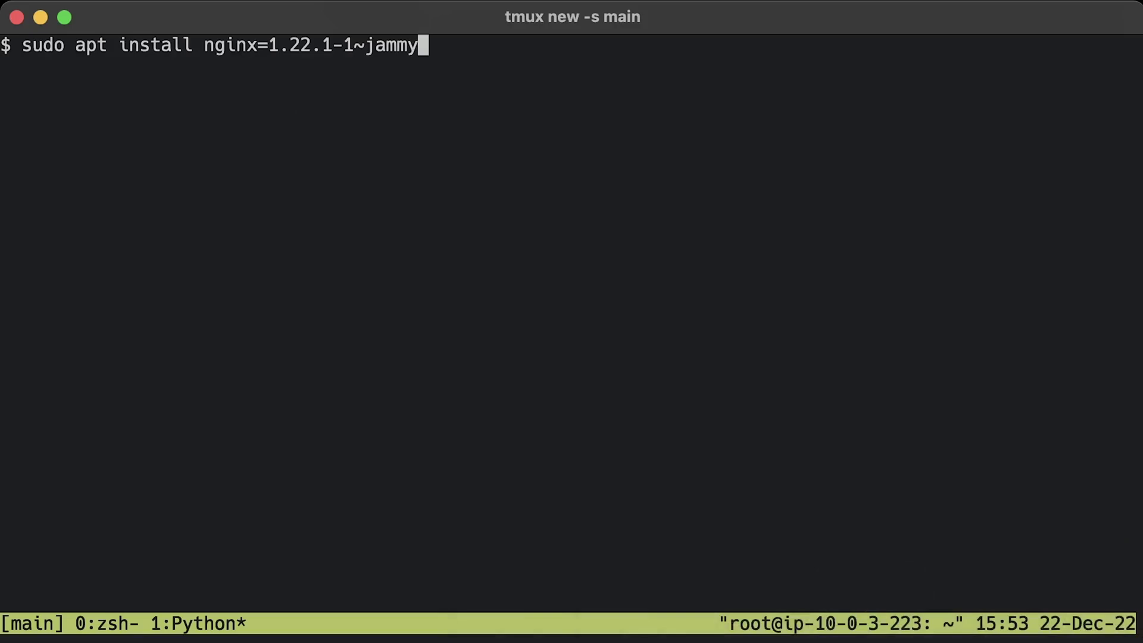
pyautogui.press('Return')
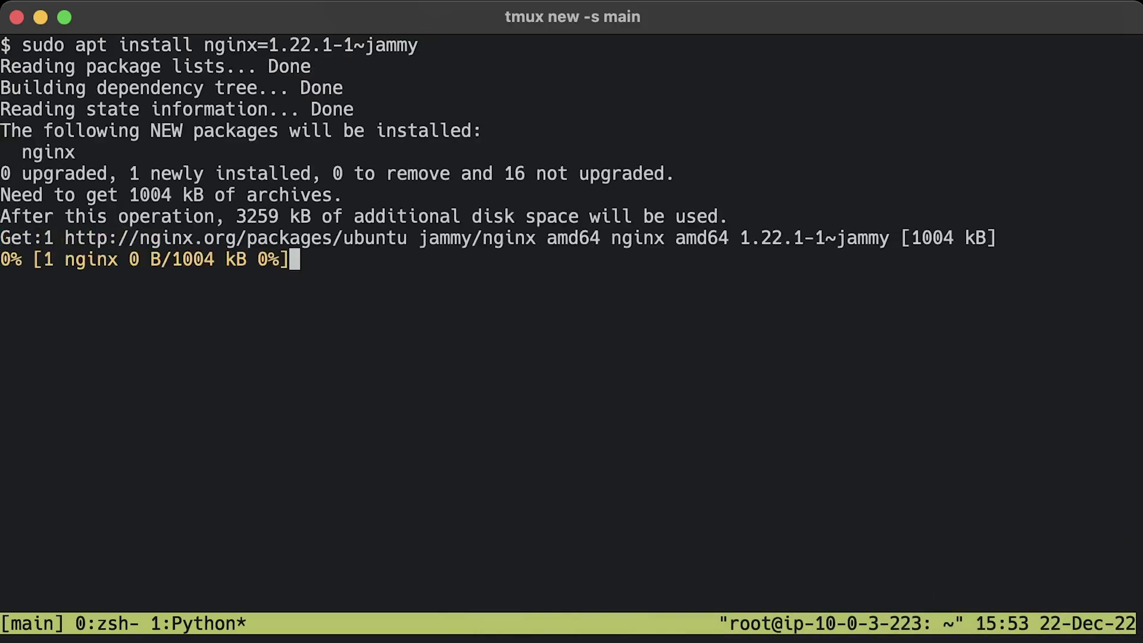
pyautogui.hotkey('ctrl', 'l')
pyautogui.write('nginx -V')
pyautogui.press('Return')
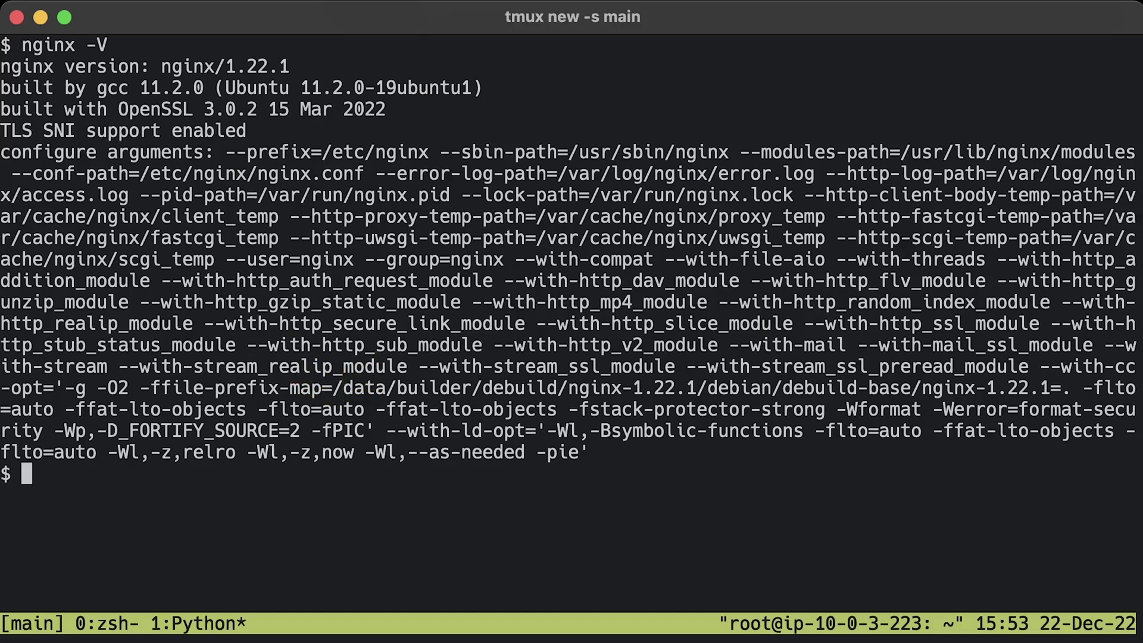
# - Check the nginx service status, start it, and confirm it is active (running)
pyautogui.hotkey('ctrl', 'l')
pyautogui.write('sudo systemctl status nginx')
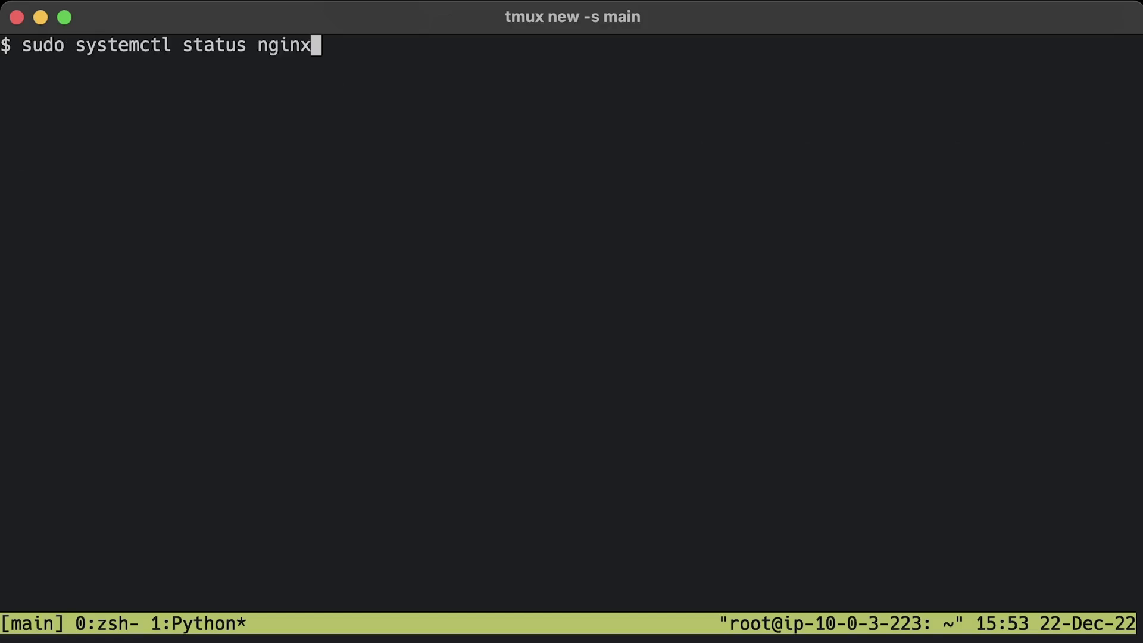
pyautogui.press('Return')
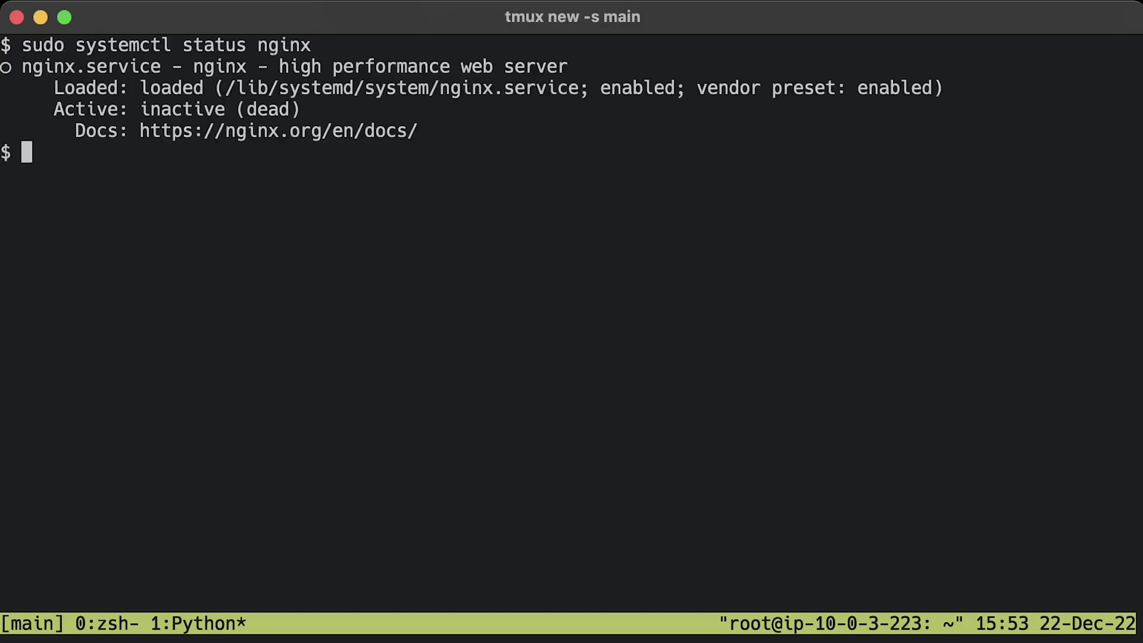
pyautogui.hotkey('ctrl', 'l')
pyautogui.write('sudo systemctl start nginx')
pyautogui.press('Return')
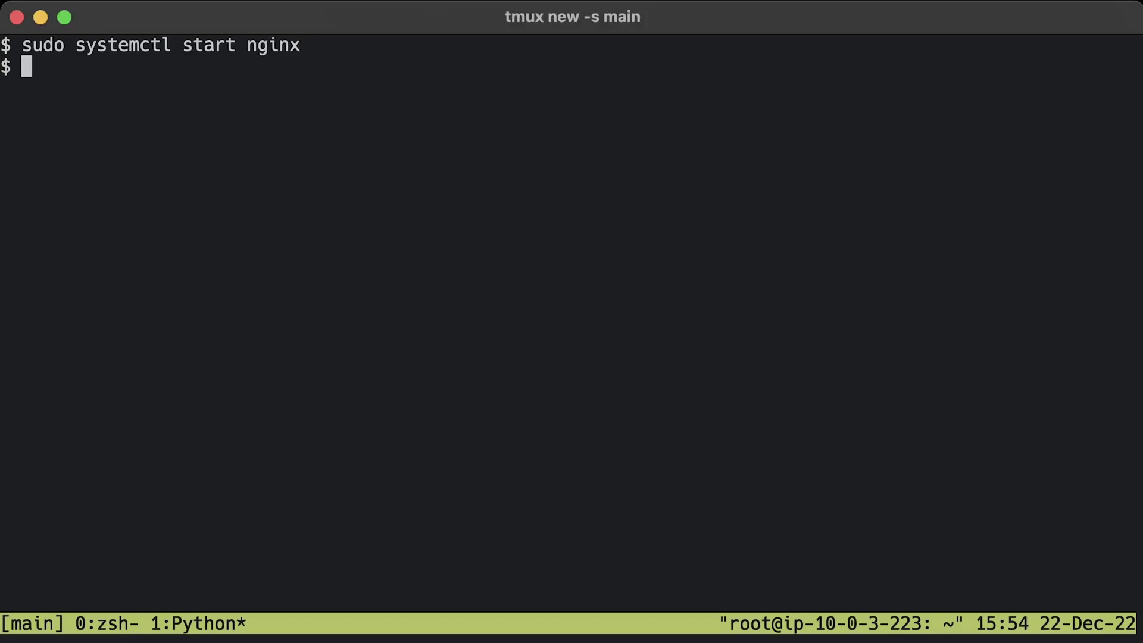
pyautogui.hotkey('ctrl', 'l')
pyautogui.press('Up')
pyautogui.press('Up')
pyautogui.press('Return')
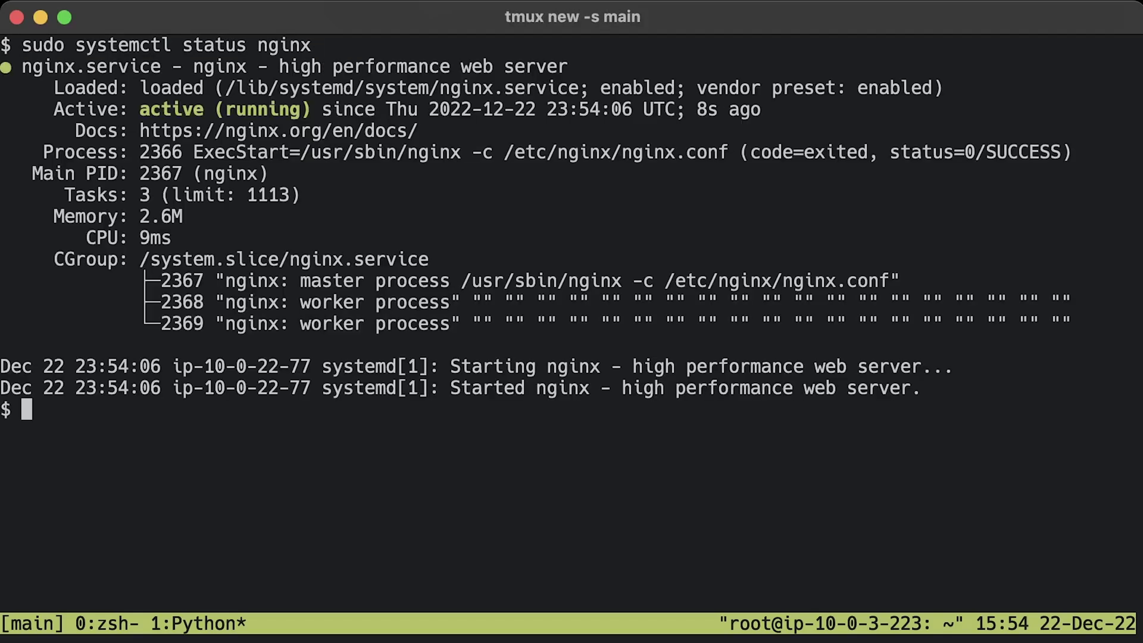
pyautogui.press('super+Tab')
# - Load the instance's public IPv4 in a new tab to see Welcome to nginx, then open a root shell with sudo -s
pyautogui.click(556, 539)
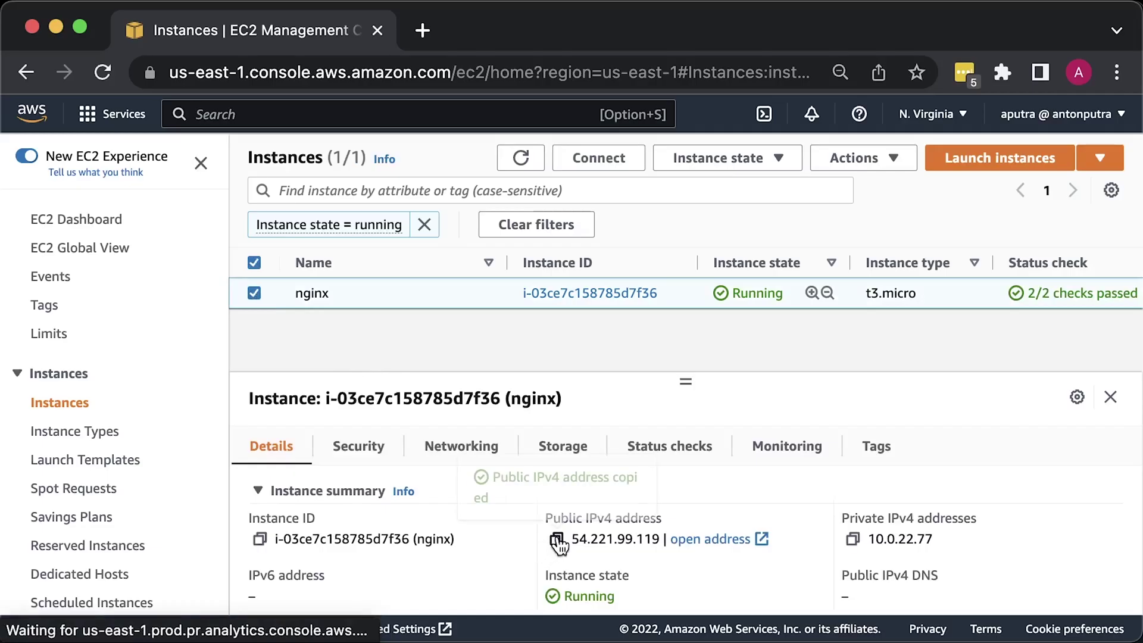
pyautogui.click(420, 33)
pyautogui.press('super+v')
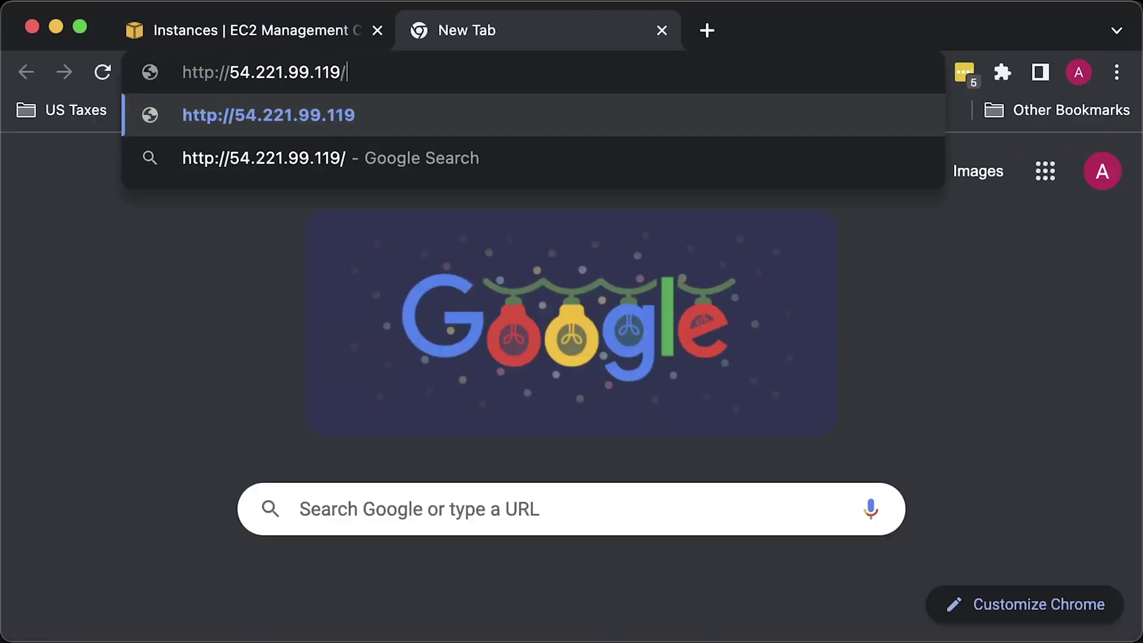
pyautogui.press('Return')
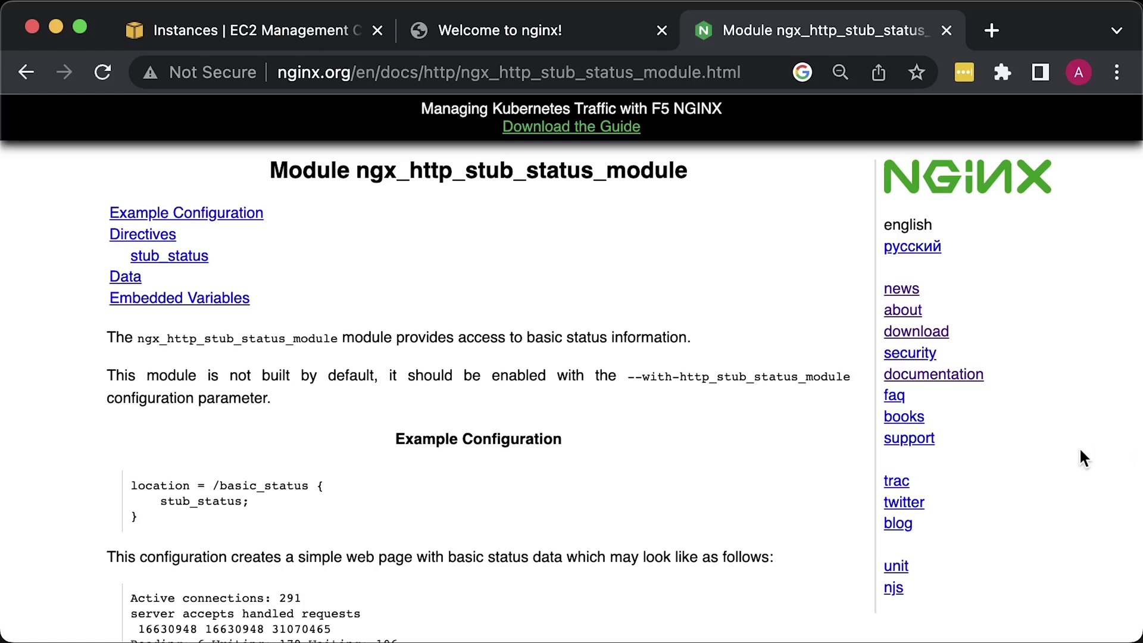
pyautogui.scroll(-7, 1080, 451)
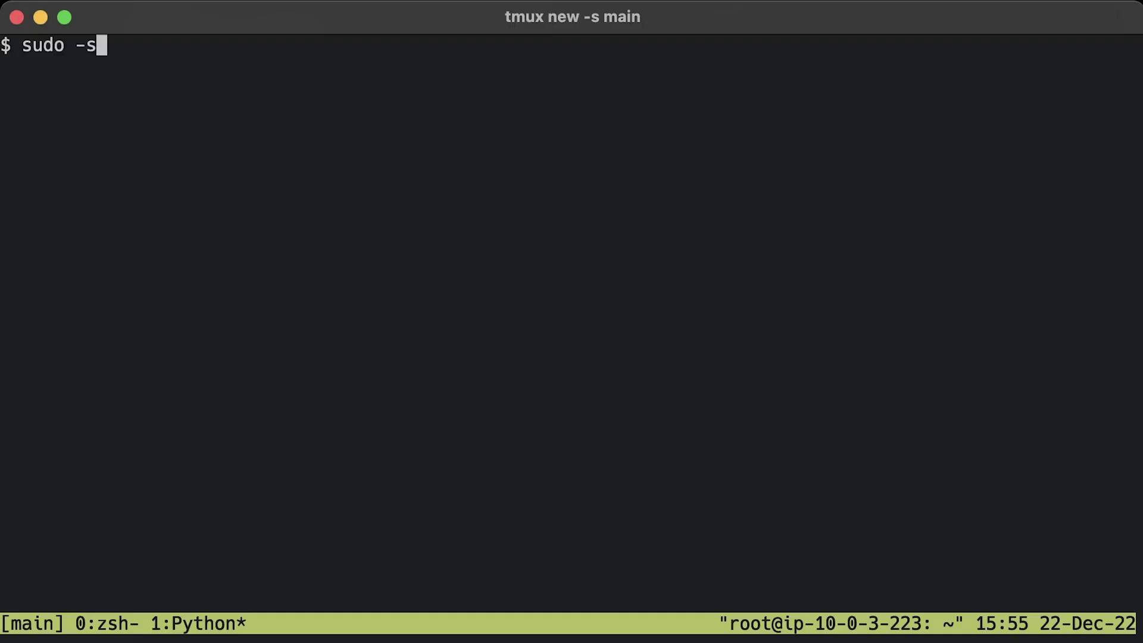
pyautogui.press('Return')
# - Create /etc/nginx/conf.d/status.conf in vim with a port 8080 server exposing stub_status at /status
pyautogui.hotkey('ctrl', 'l')
pyautogui.write('vim /etc/nginx/conf.d/status.conf')
pyautogui.press('Return')
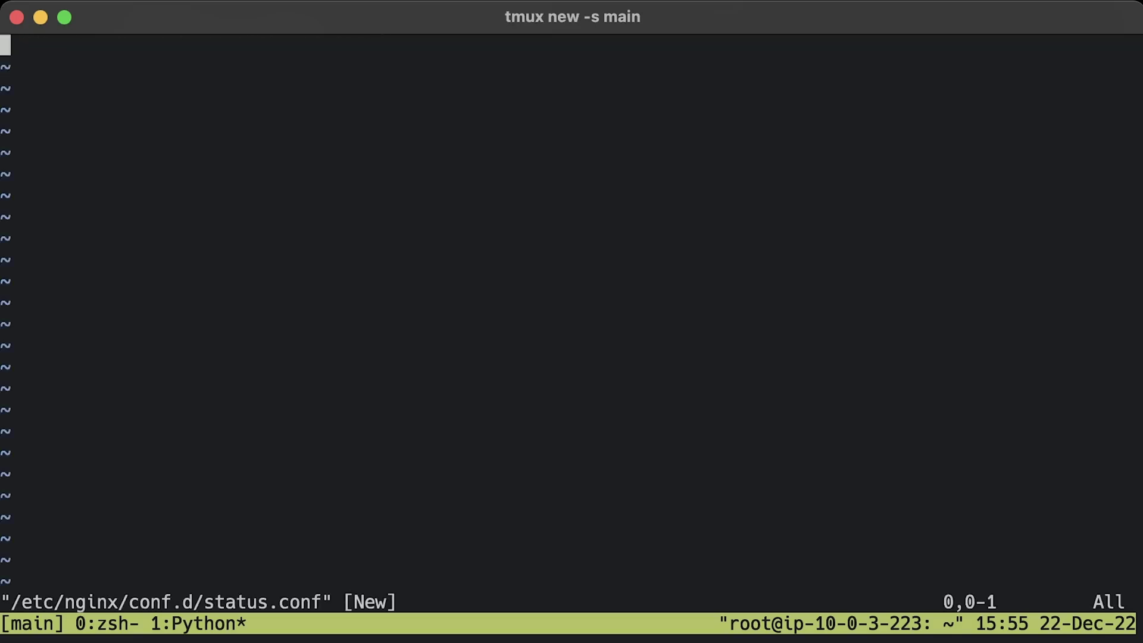
pyautogui.press('i')
pyautogui.press('super+v')
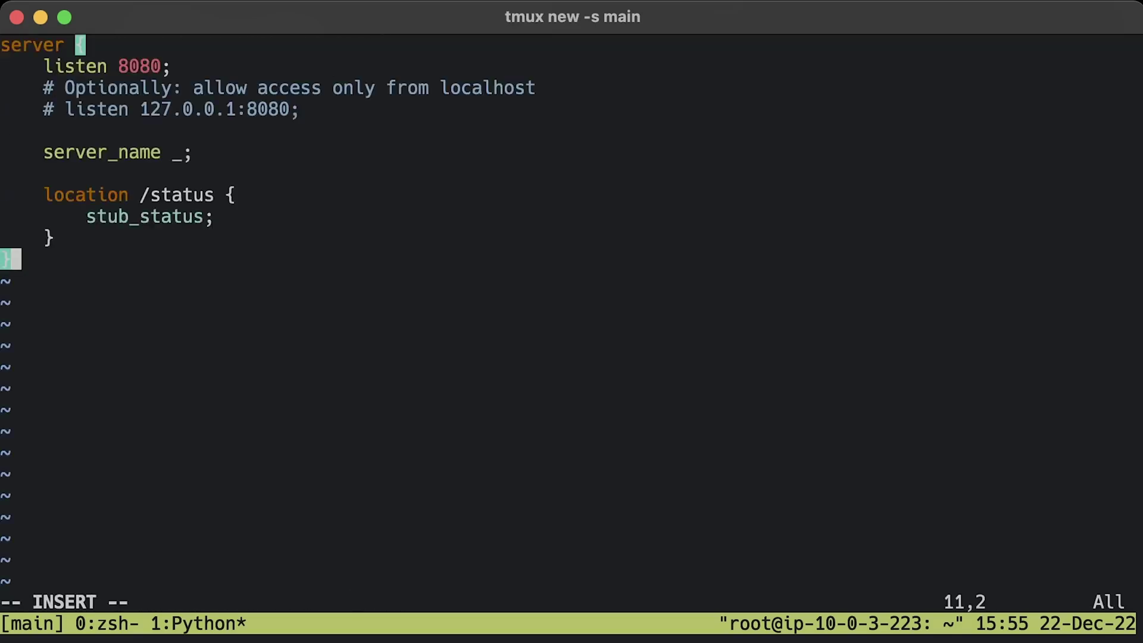
pyautogui.press('Escape')
pyautogui.write(':x')
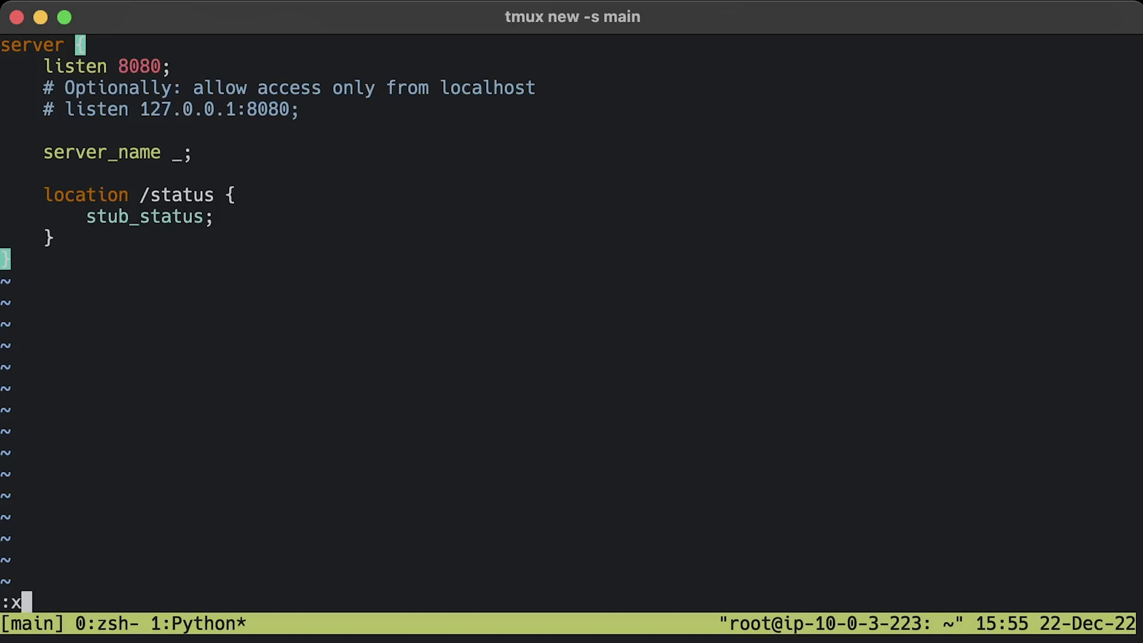
pyautogui.press('Return')
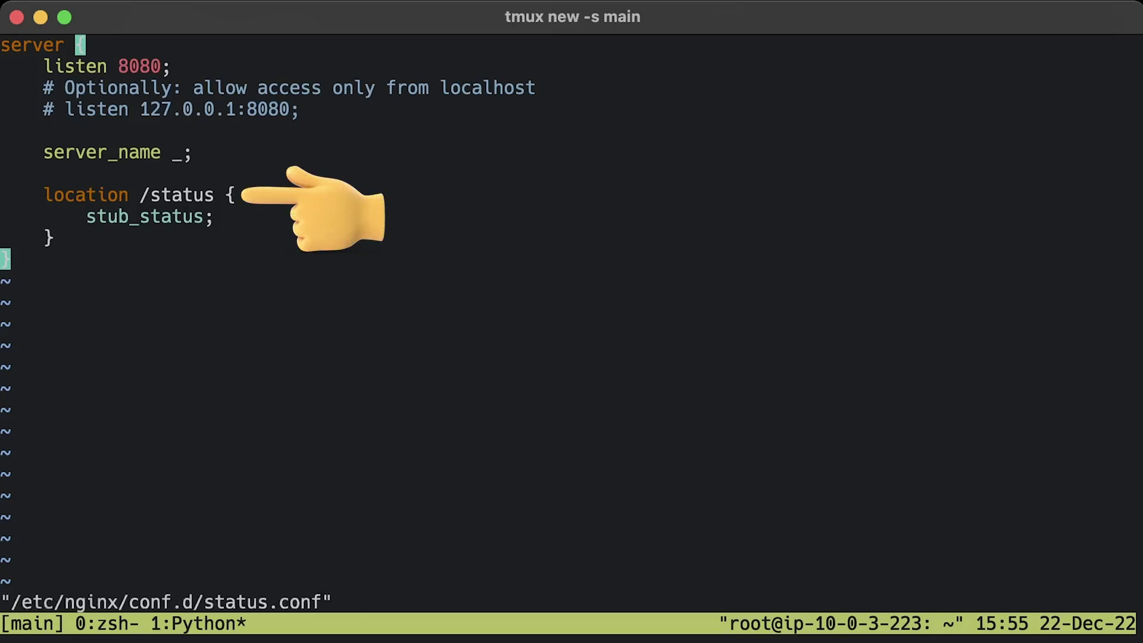
pyautogui.write(':q')
pyautogui.press('Return')
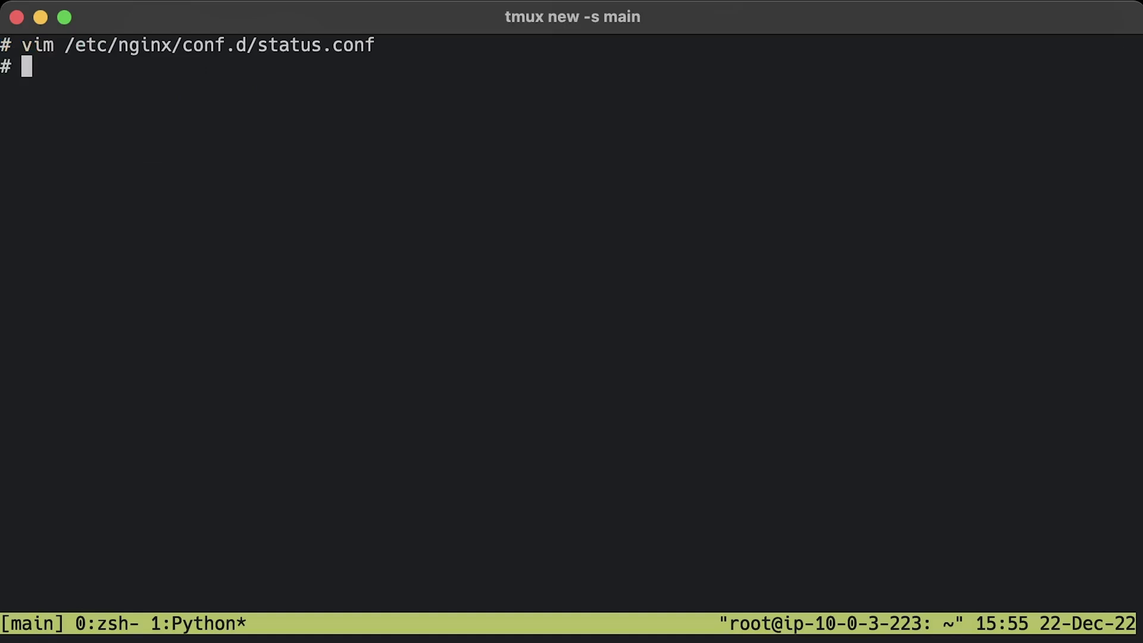
# - Validate the configuration with nginx -t and reload nginx
pyautogui.hotkey('ctrl', 'l')
pyautogui.write('nginx -t')
pyautogui.press('Return')
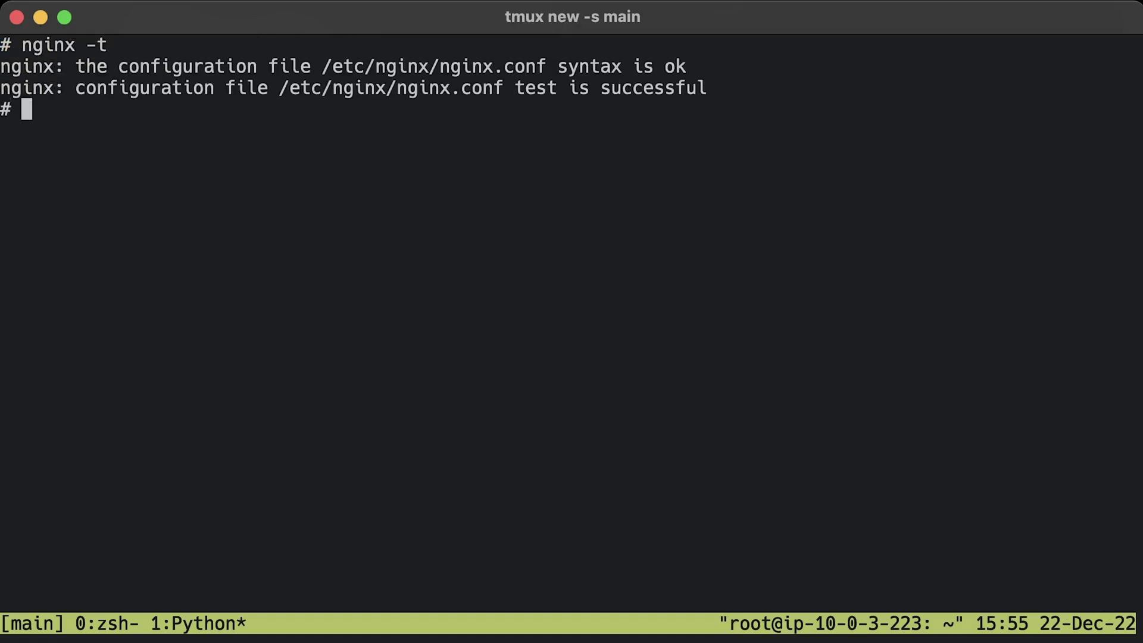
pyautogui.hotkey('ctrl', 'l')
pyautogui.write('systemctl reload nginx')
pyautogui.press('Return')
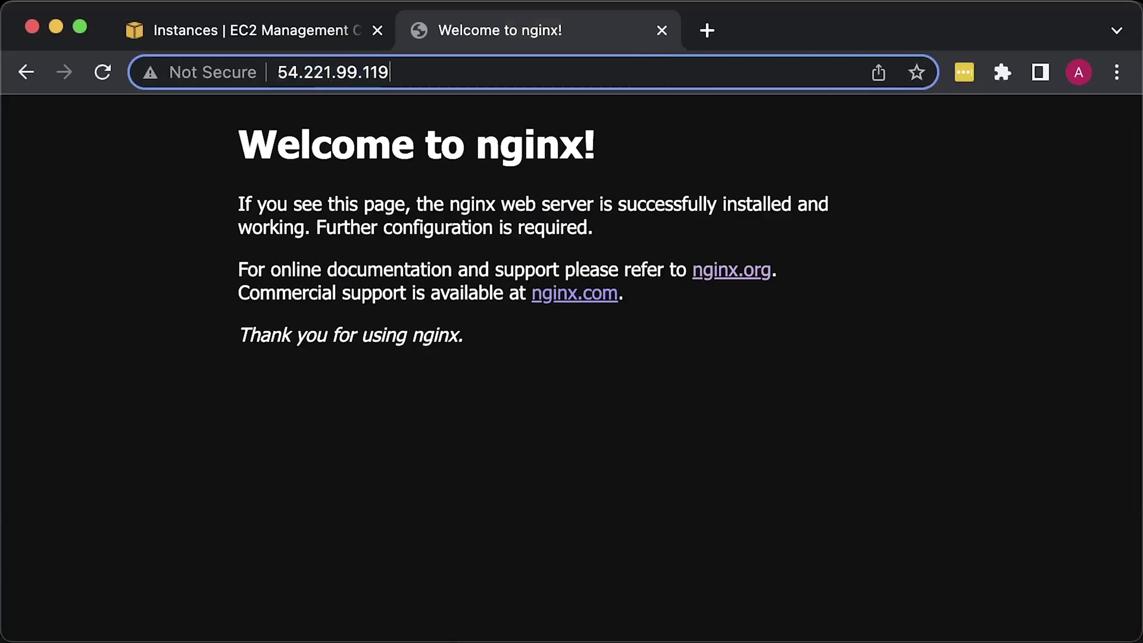
# - Load the server's :8080/status page showing live connection counts, then create /opt/nginx-exporter
pyautogui.click(294, 72)
pyautogui.write(':8080/status')
pyautogui.press('Return')
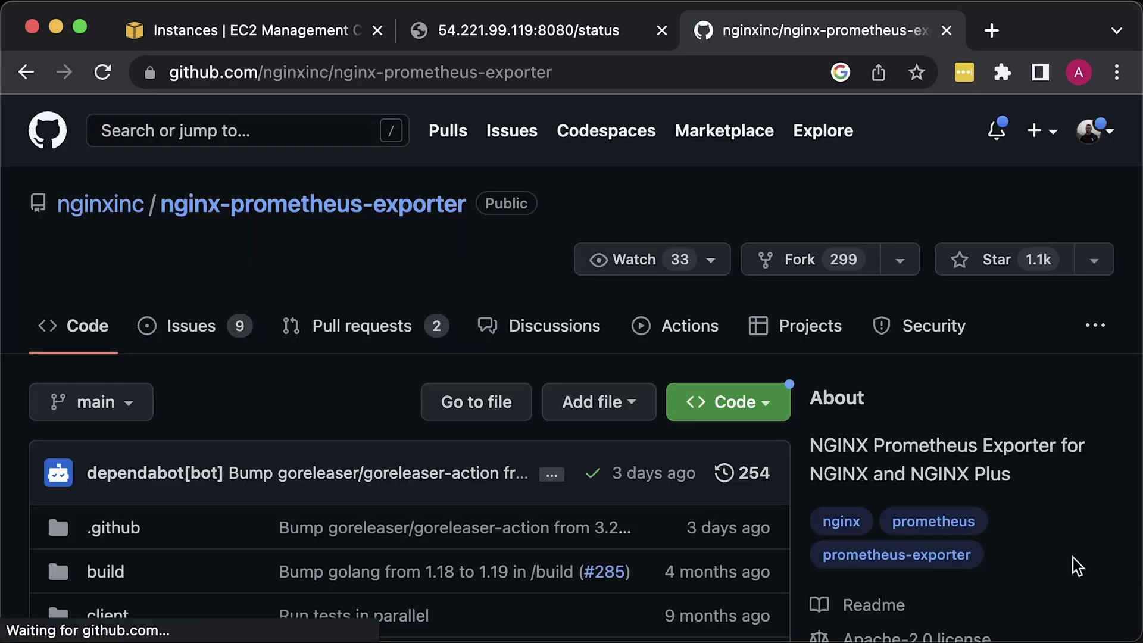
pyautogui.scroll(-5, 1061, 559)
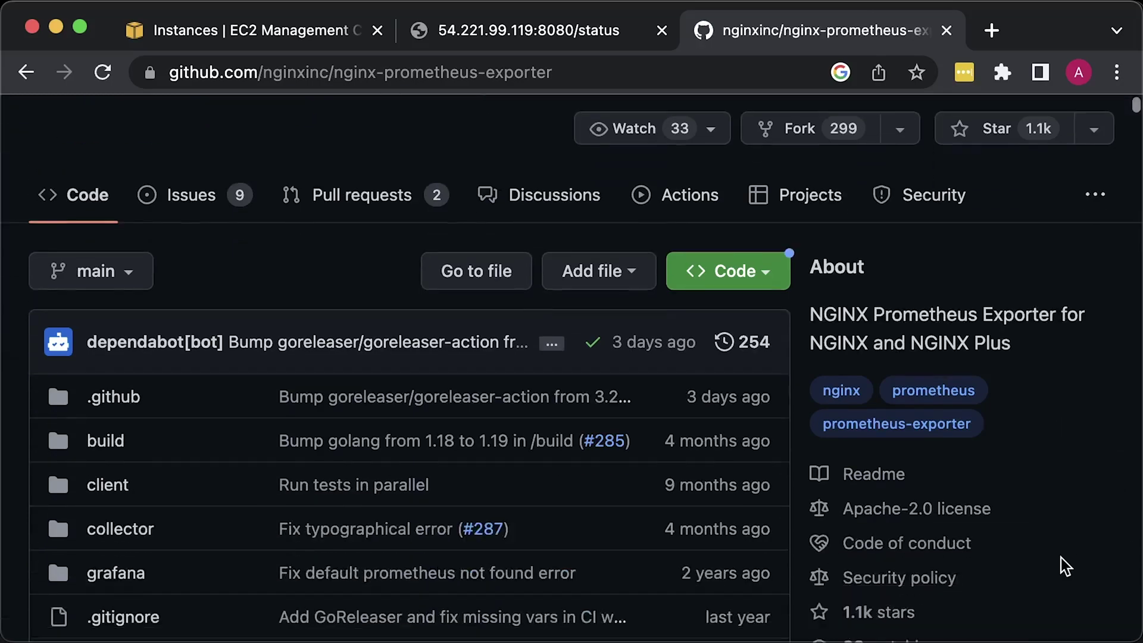
pyautogui.scroll(-15, 1061, 558)
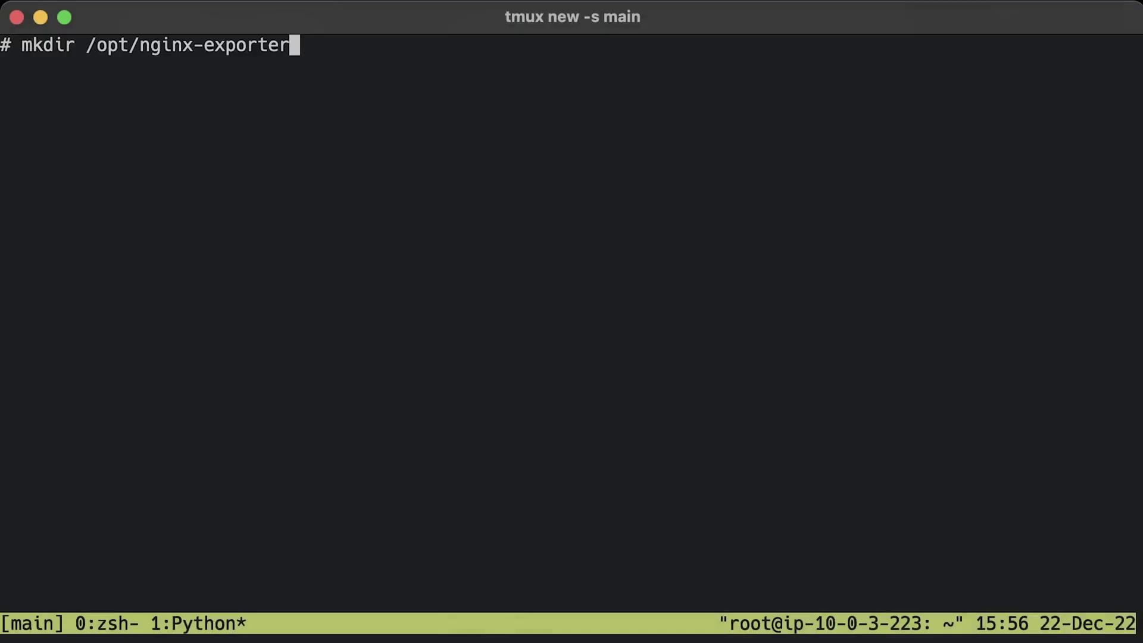
pyautogui.press('Return')
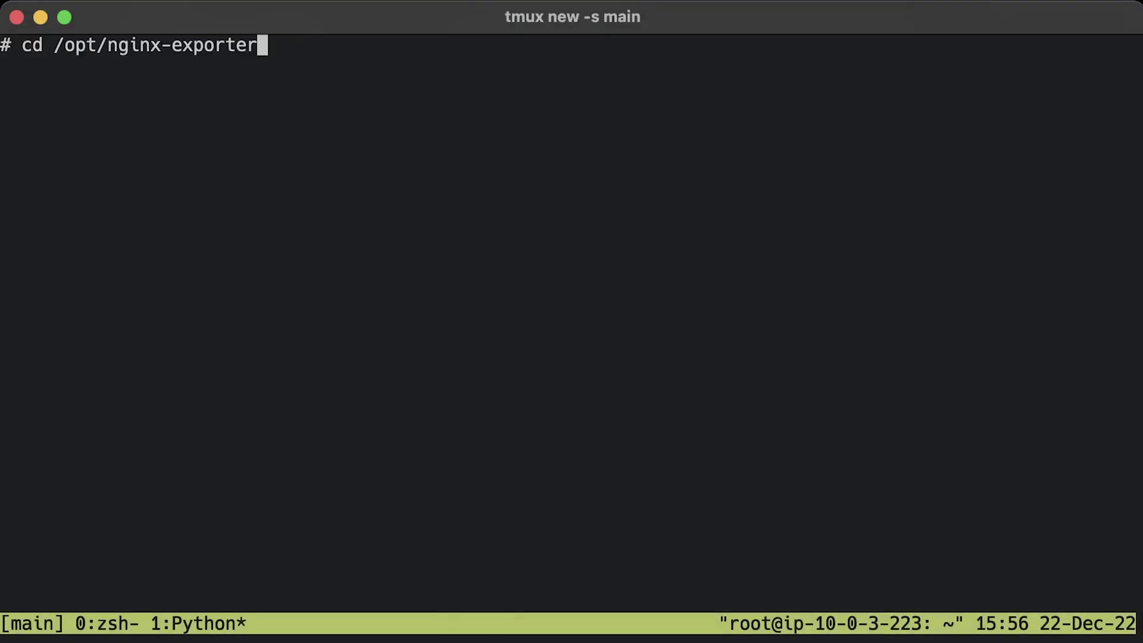
# - Enter /opt/nginx-exporter and add system user nginx-exporter with no home and /bin/false shell
pyautogui.press('Return')
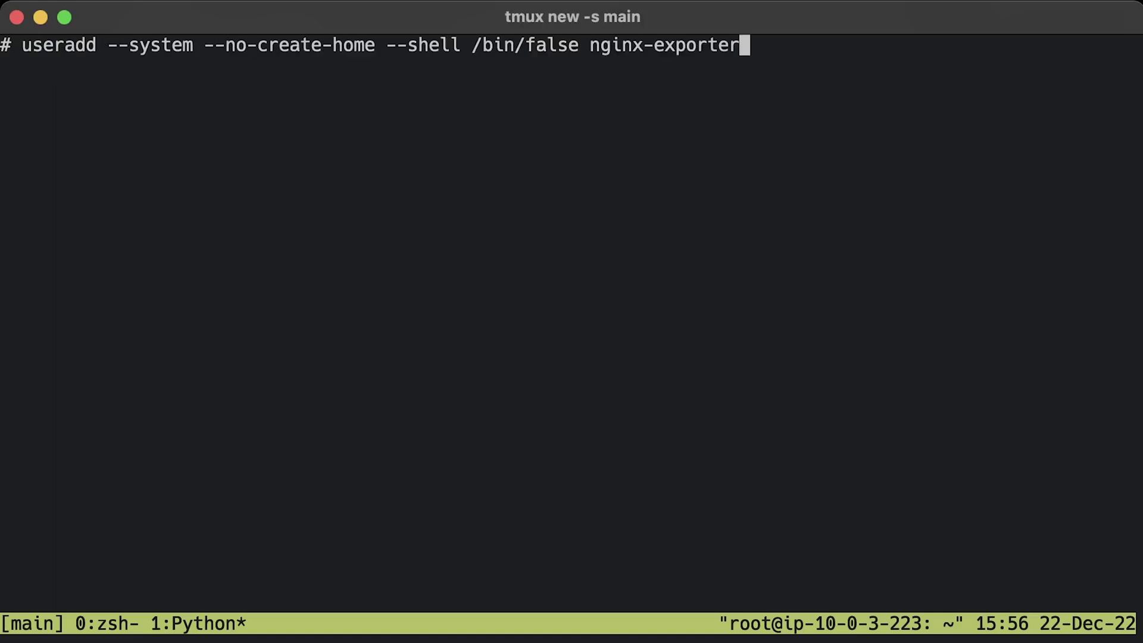
pyautogui.press('Return')
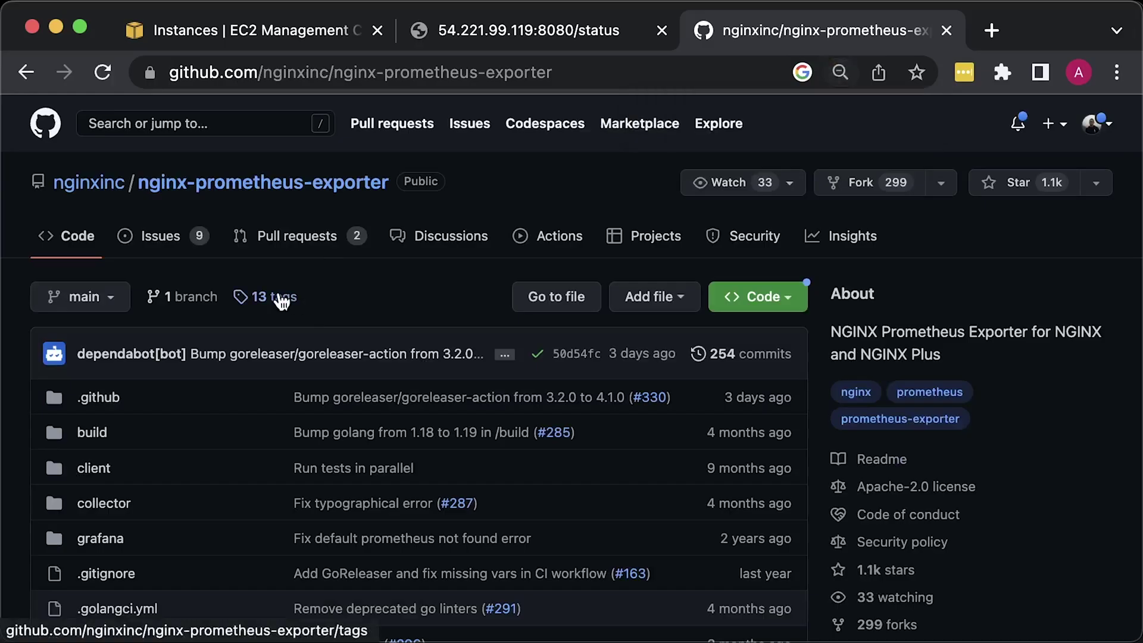
# - Open the v0.11.0 release from the tags list and locate nginx-prometheus-exporter_0.11.0_linux_amd64.tar.gz in its assets
pyautogui.click(275, 298)
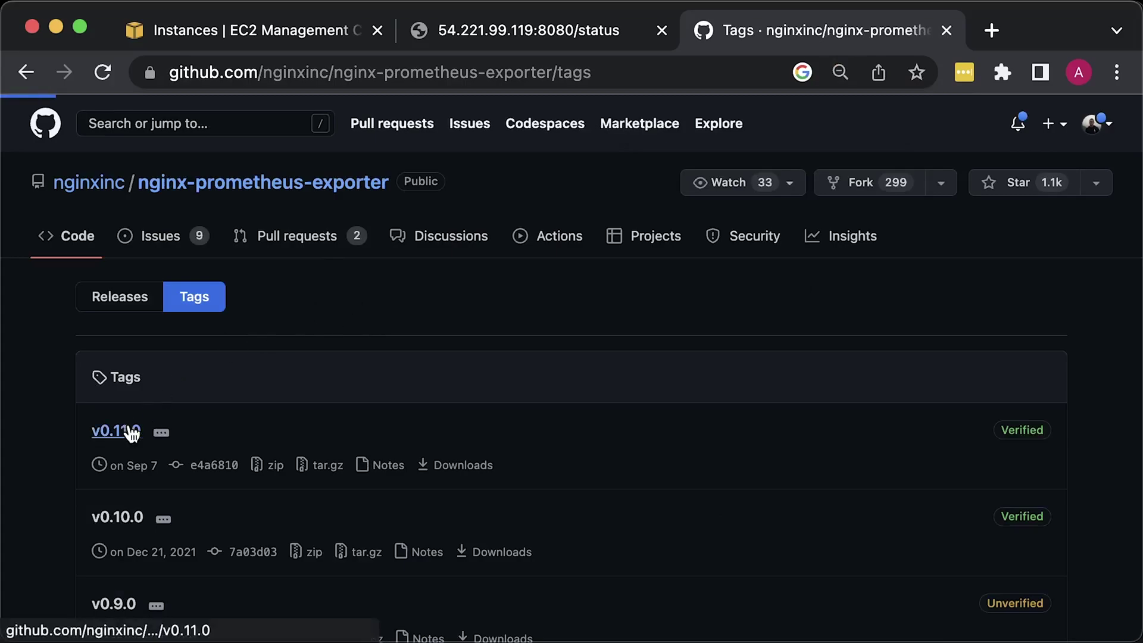
pyautogui.click(93, 430)
pyautogui.scroll(-2, 51, 414)
pyautogui.scroll(-20, 51, 413)
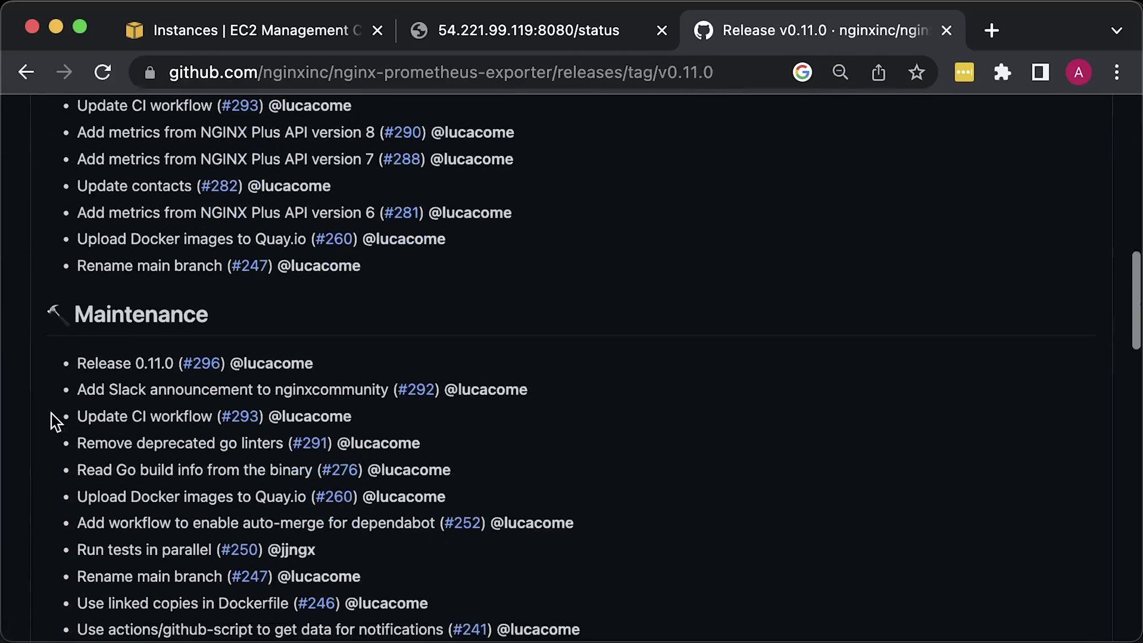
pyautogui.scroll(-15, 53, 412)
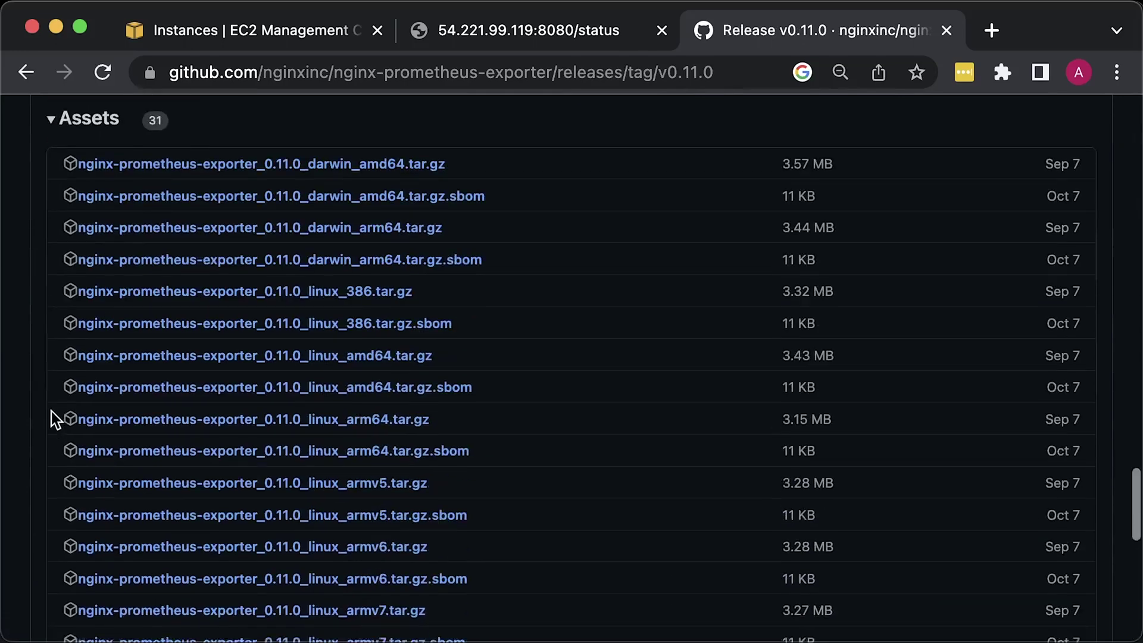
pyautogui.scroll(5, 51, 412)
pyautogui.scroll(-1, 52, 413)
pyautogui.scroll(1, 51, 413)
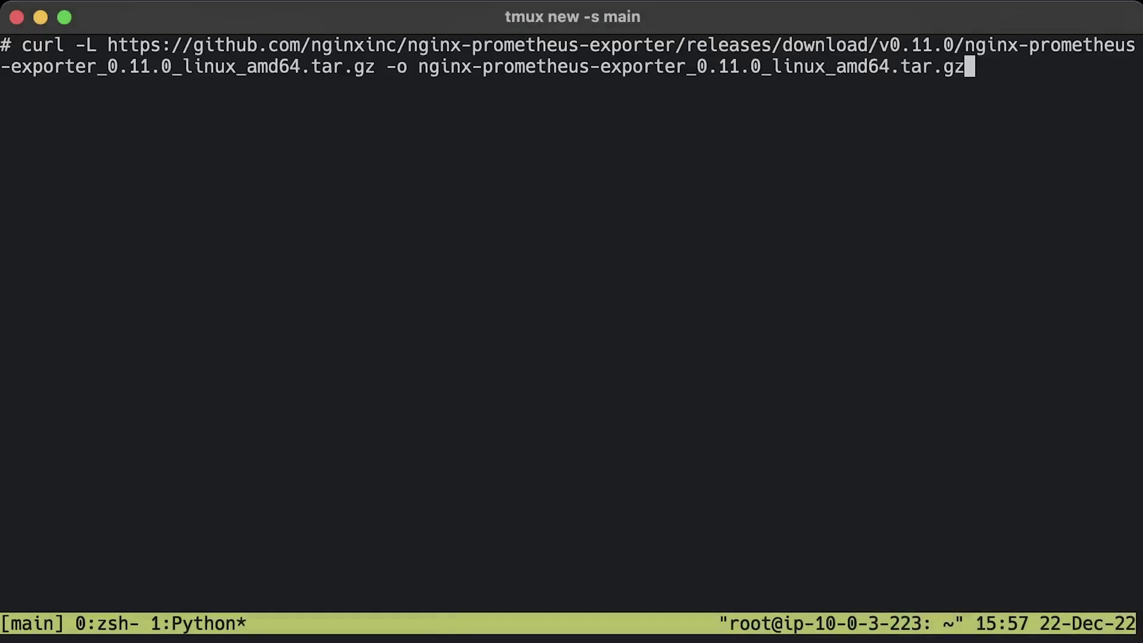
# - Download and unpack nginx-prometheus-exporter 0.11.0, verify its version, and chown /opt/nginx-exporter to nginx-exporter
pyautogui.press('Return')
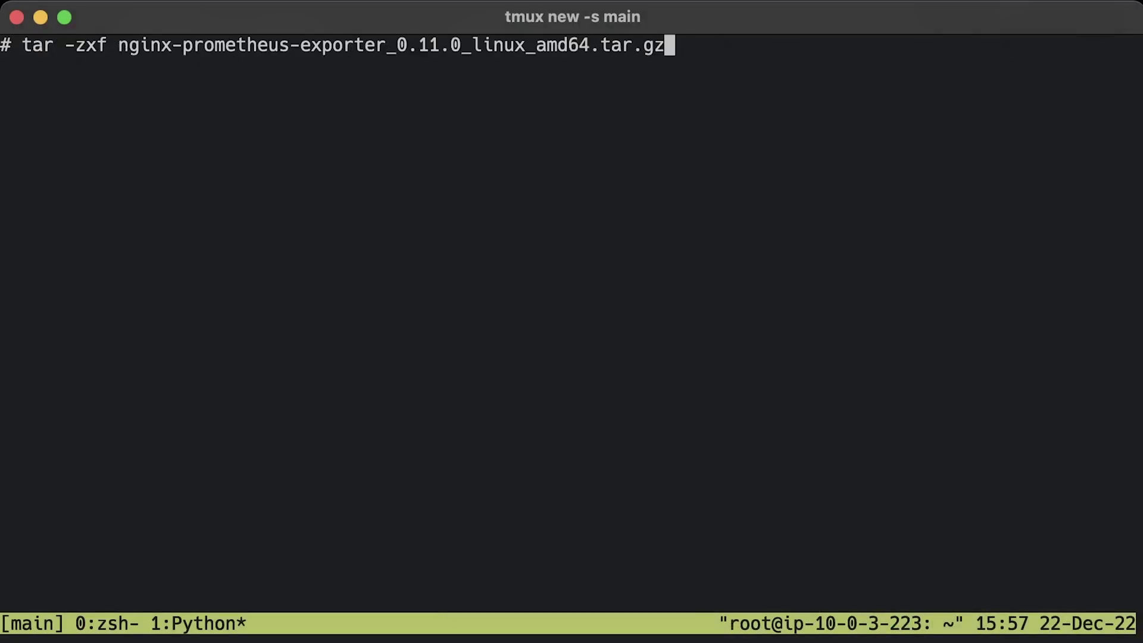
pyautogui.press('Return')
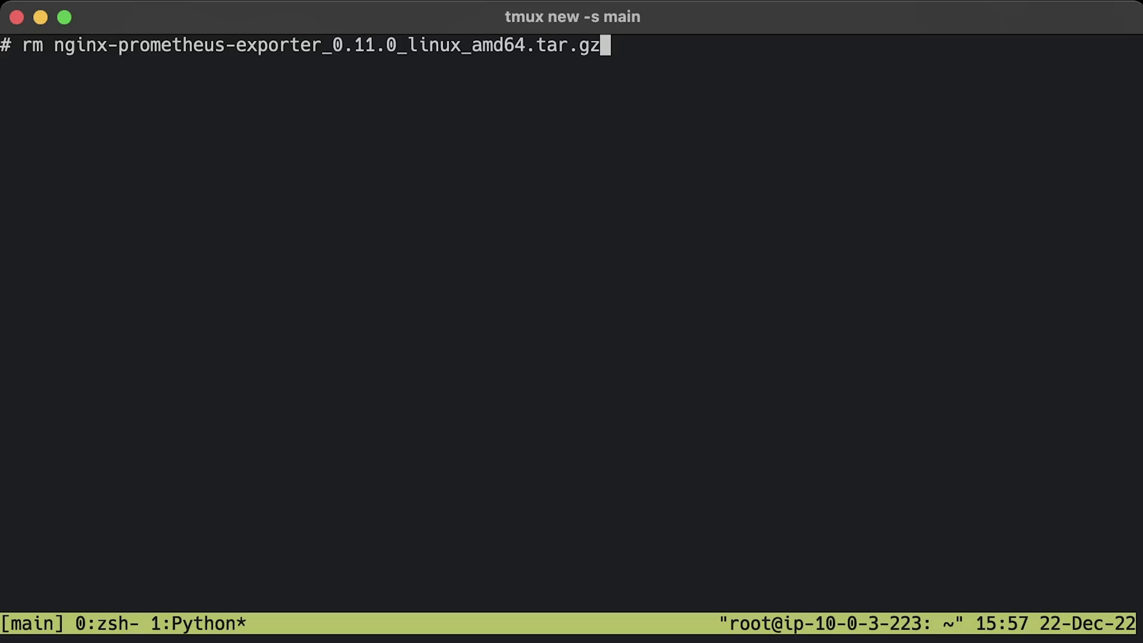
pyautogui.press('Return')
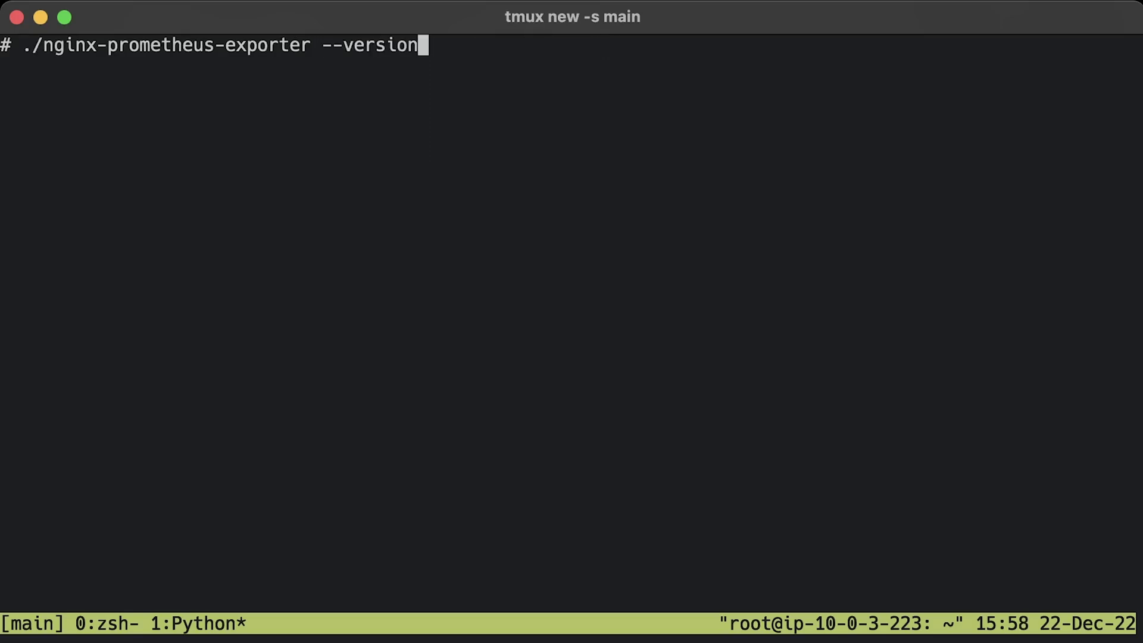
pyautogui.press('Return')
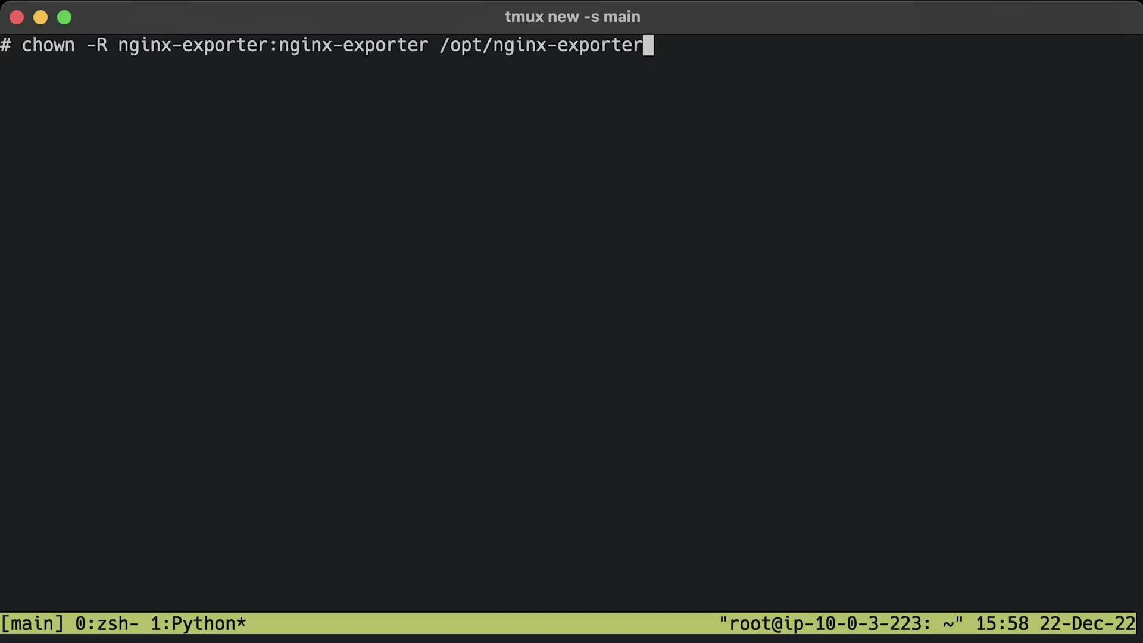
pyautogui.press('Return')
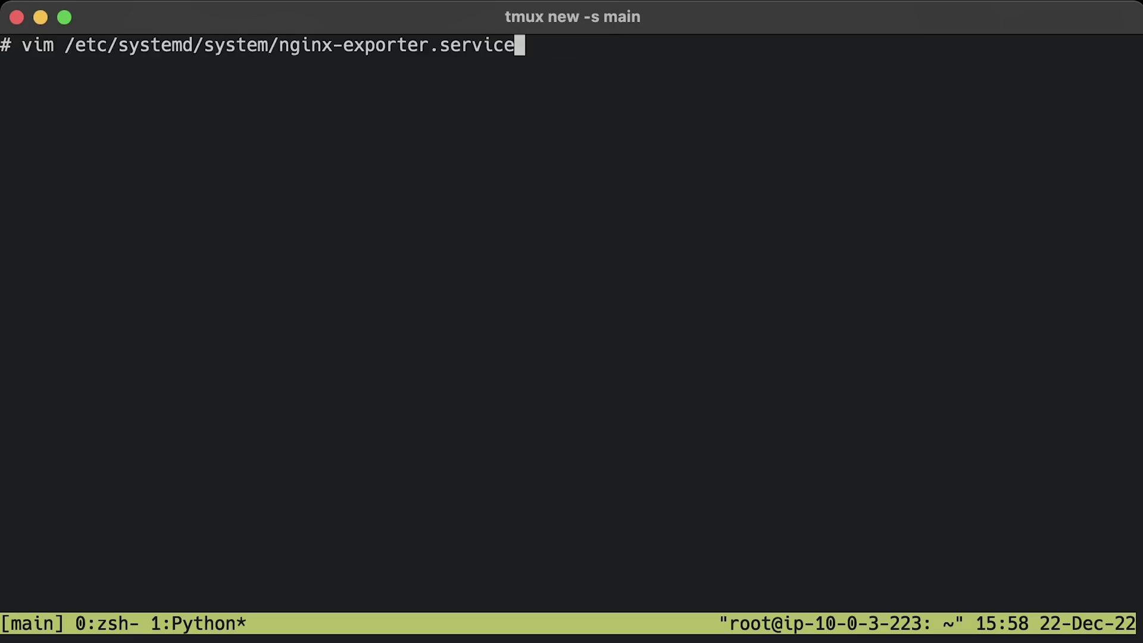
pyautogui.press('Return')
pyautogui.press('i')
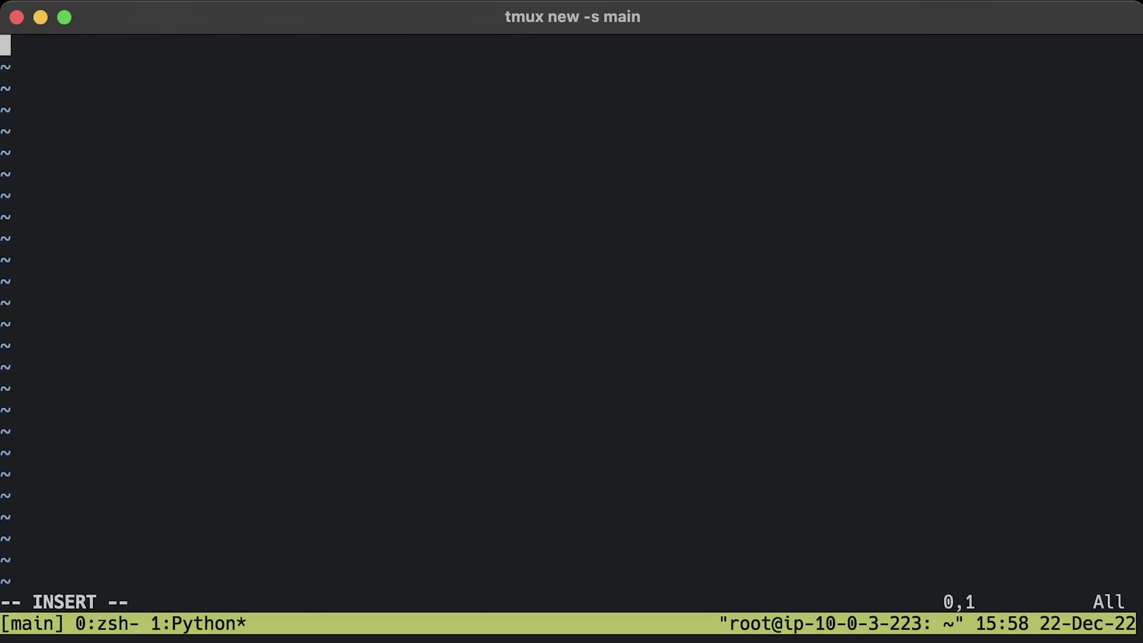
pyautogui.write('[Unit] Description=Nginx Exporter Wants=network-online.target After=network-online.target  StartLimitIntervalSec=0  [Service] User=nginx-exporter Group=nginx-exporter Type=simple Restart=on-failure RestartSec=5s  ExecStart=/opt/nginx-exporter/nginx-prometheus-exporter \\     -nginx.scrape-uri=http://localhost:8080/status  [Install] WantedBy=multi-user.target')
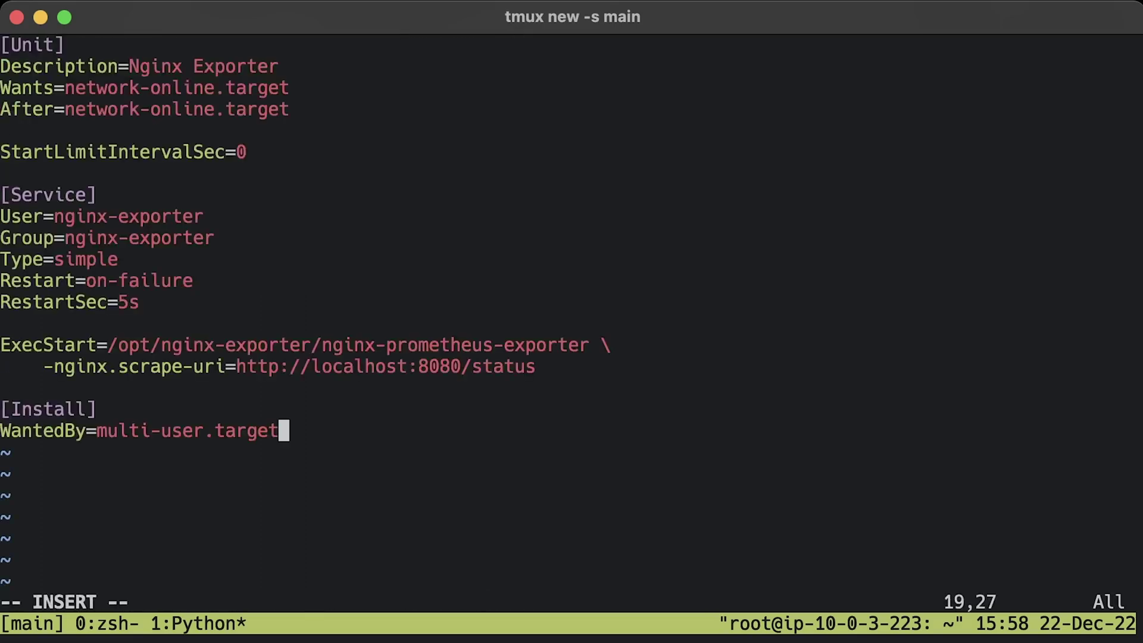
pyautogui.press('Escape')
pyautogui.write(':x')
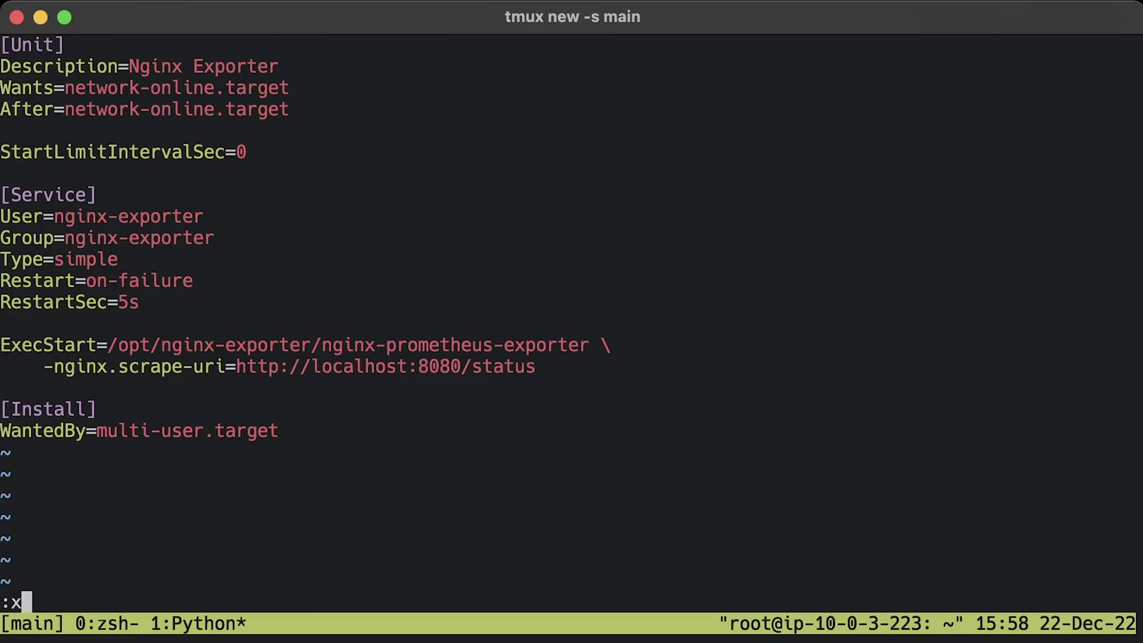
pyautogui.press('Return')
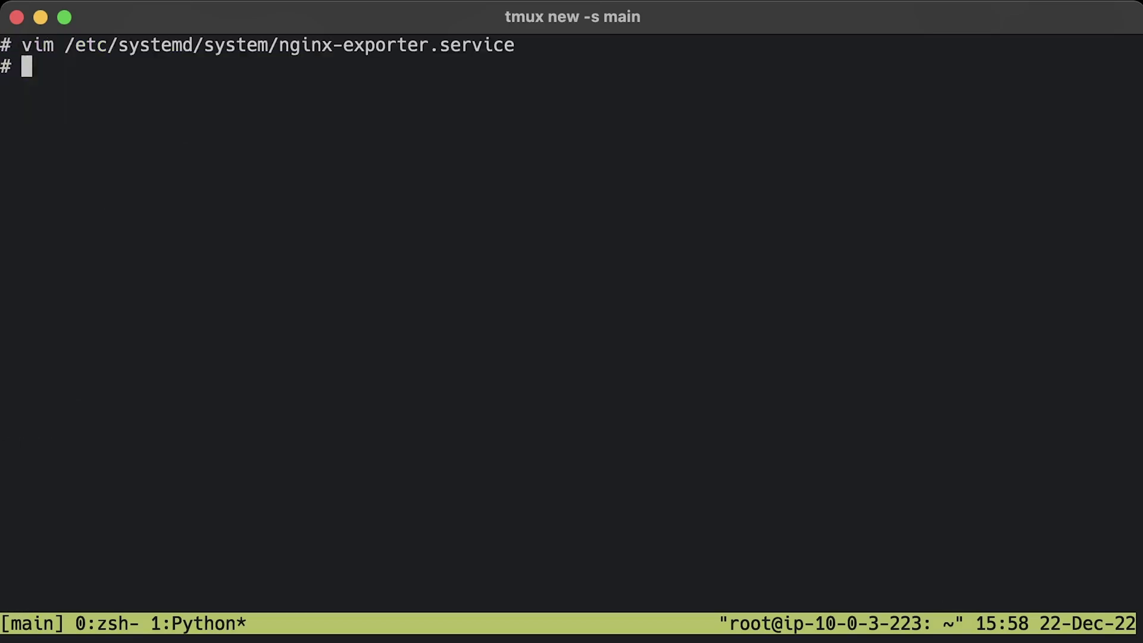
pyautogui.press('Return')
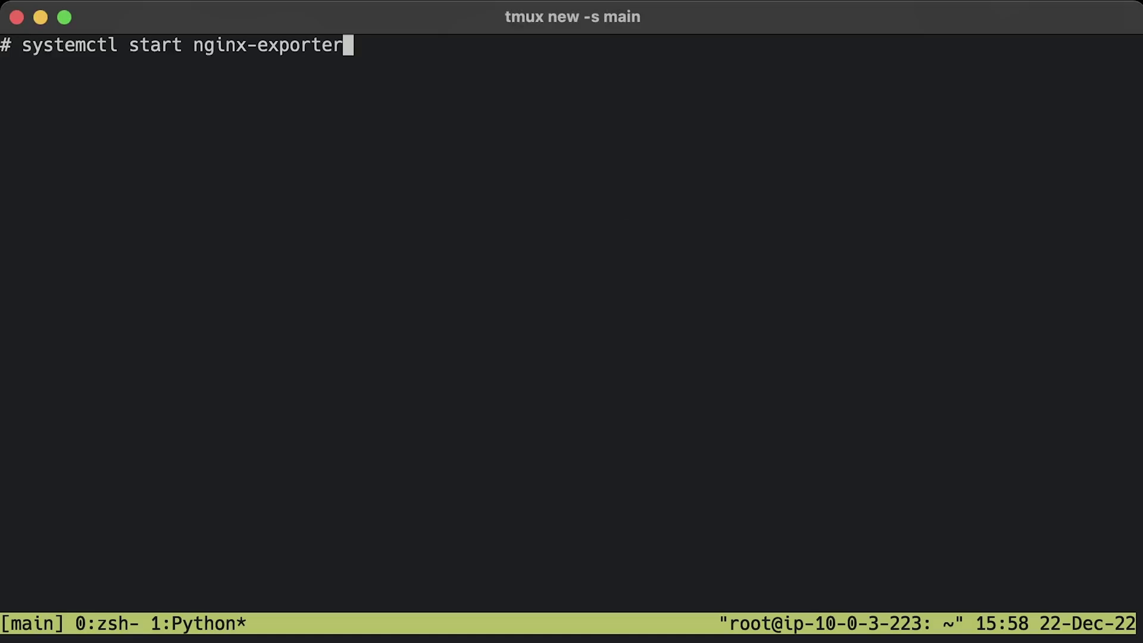
# - Start nginx-exporter, confirm metrics on localhost:9113, and add a no-login system prometheus user
pyautogui.press('Return')
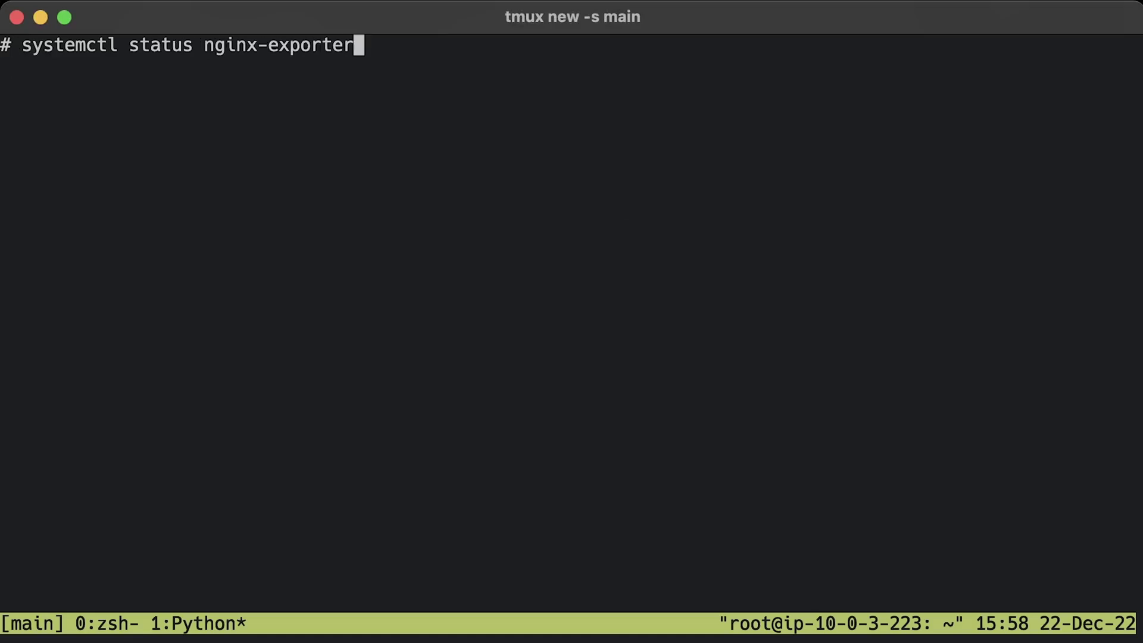
pyautogui.press('Return')
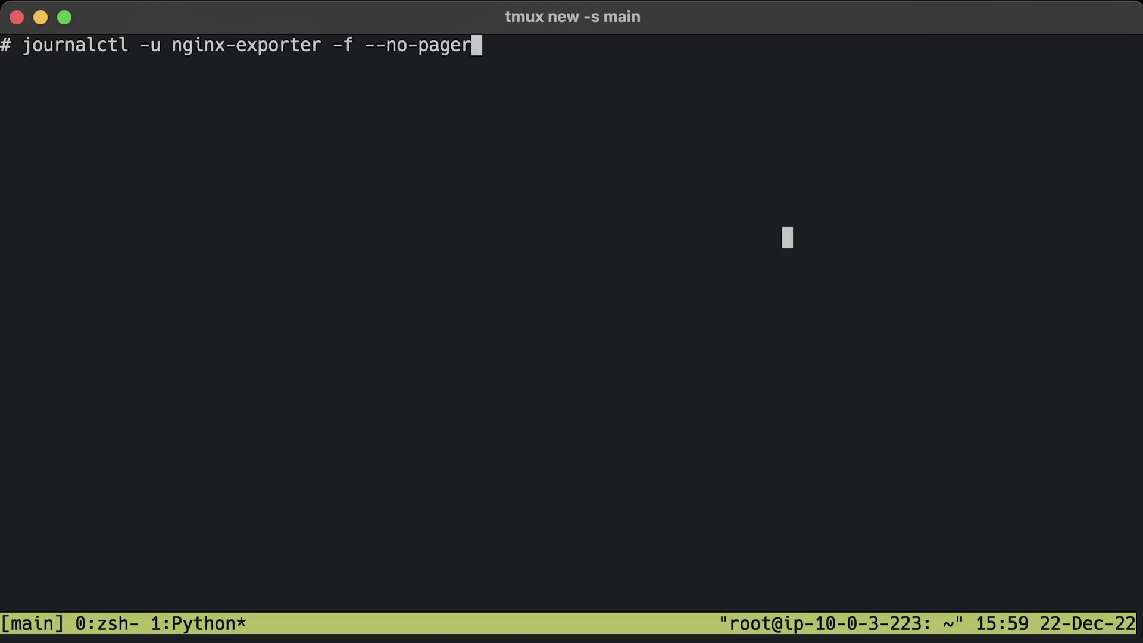
pyautogui.press('Return')
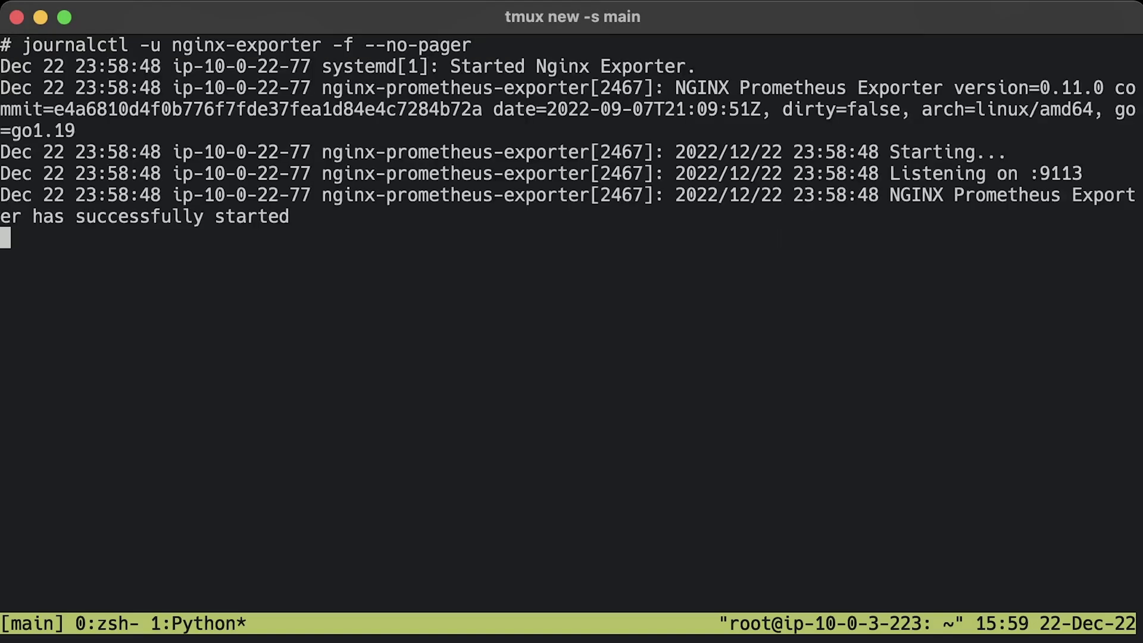
pyautogui.hotkey('ctrl', 'c')
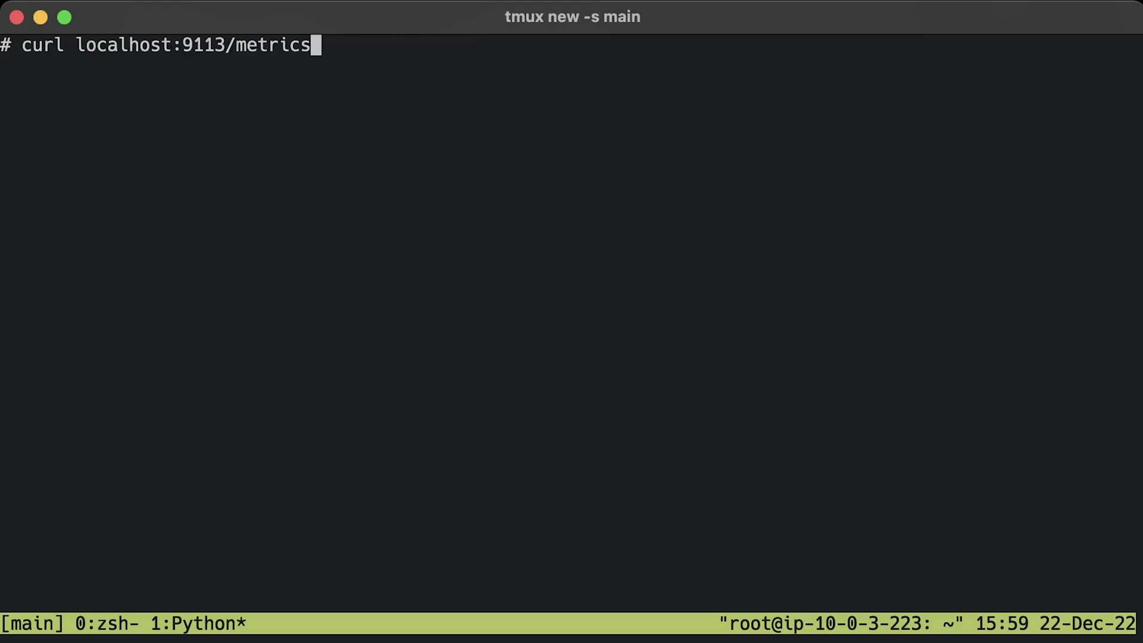
pyautogui.press('Return')
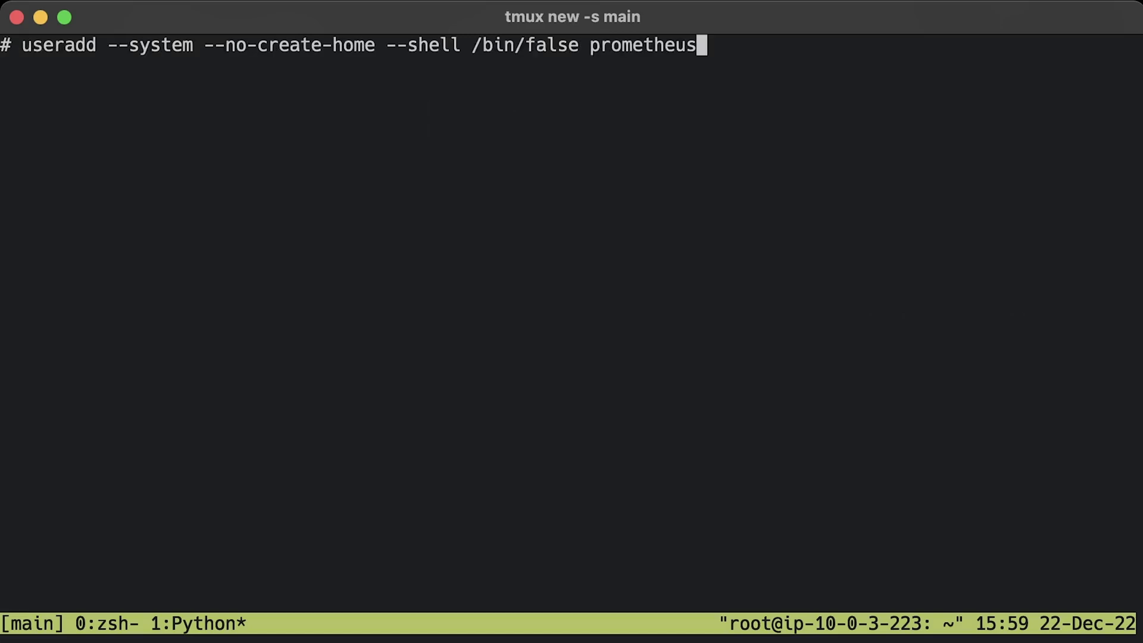
pyautogui.press('Return')
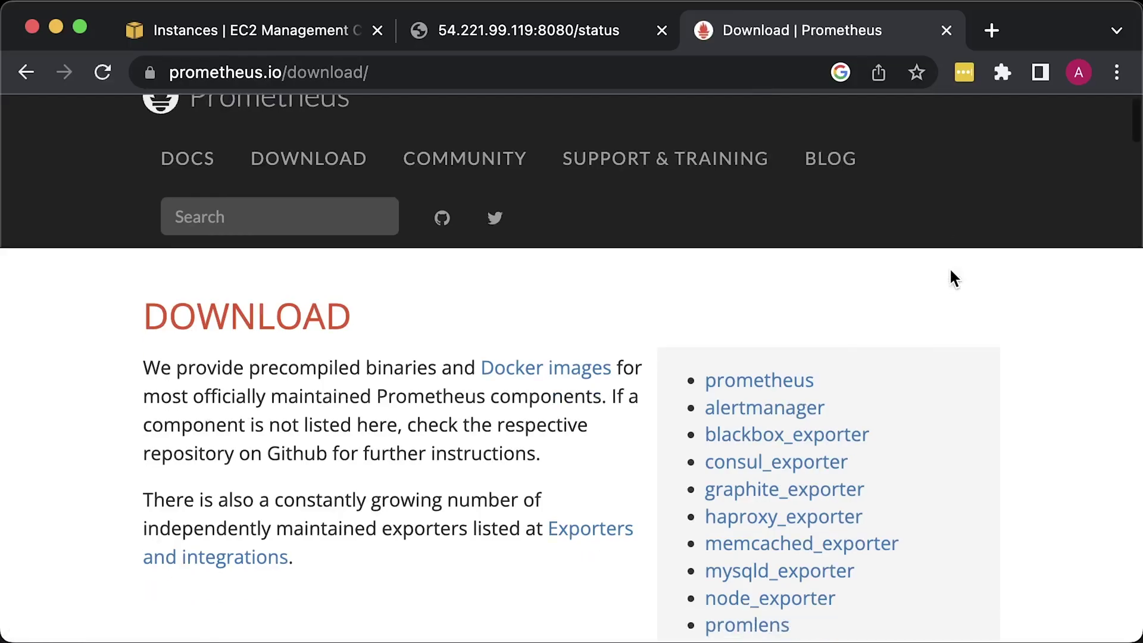
pyautogui.scroll(-10, 950, 274)
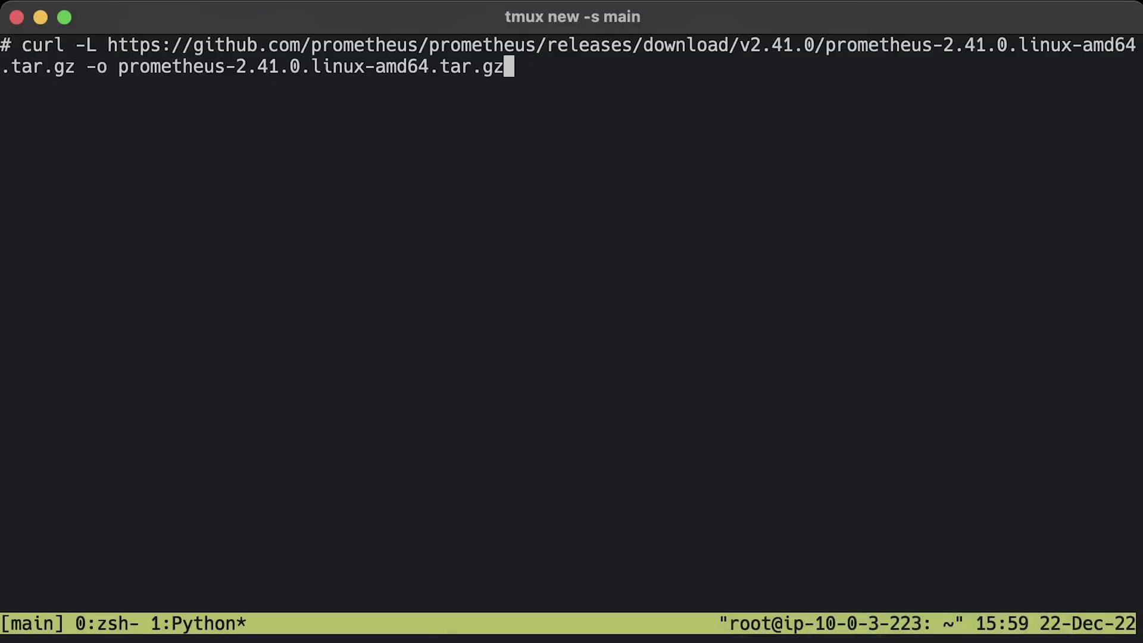
# - Download and extract the prometheus-2.41.0.linux-amd64 archive
pyautogui.press('Return')
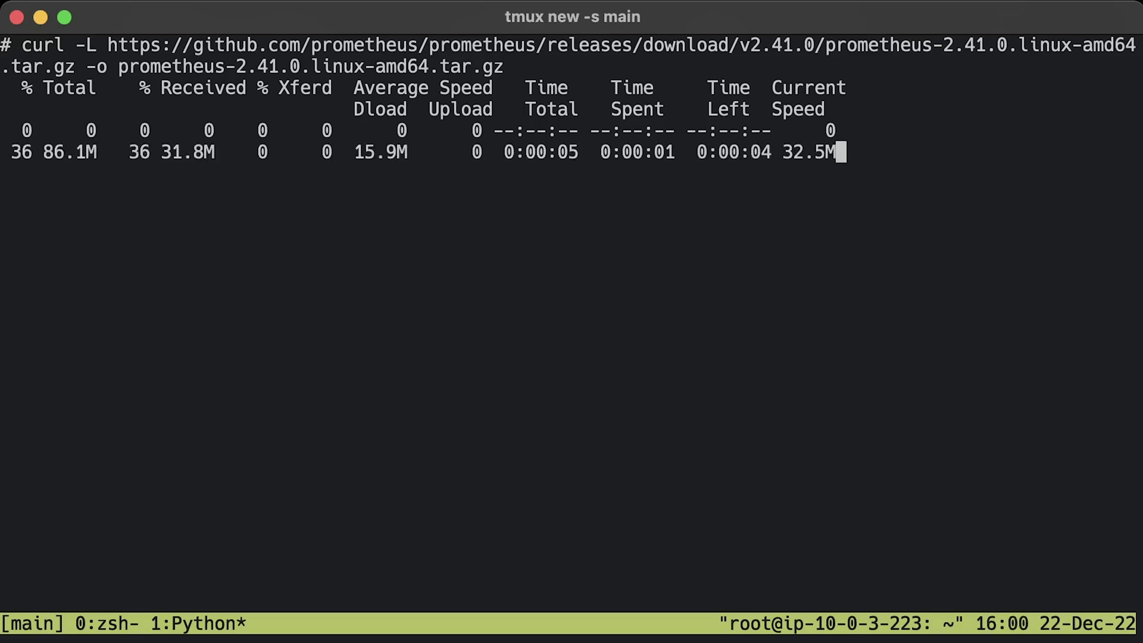
pyautogui.hotkey('ctrl', 'l')
pyautogui.write('tar -xvf prometheus-2.41.0.linux-amd64.tar.gz')
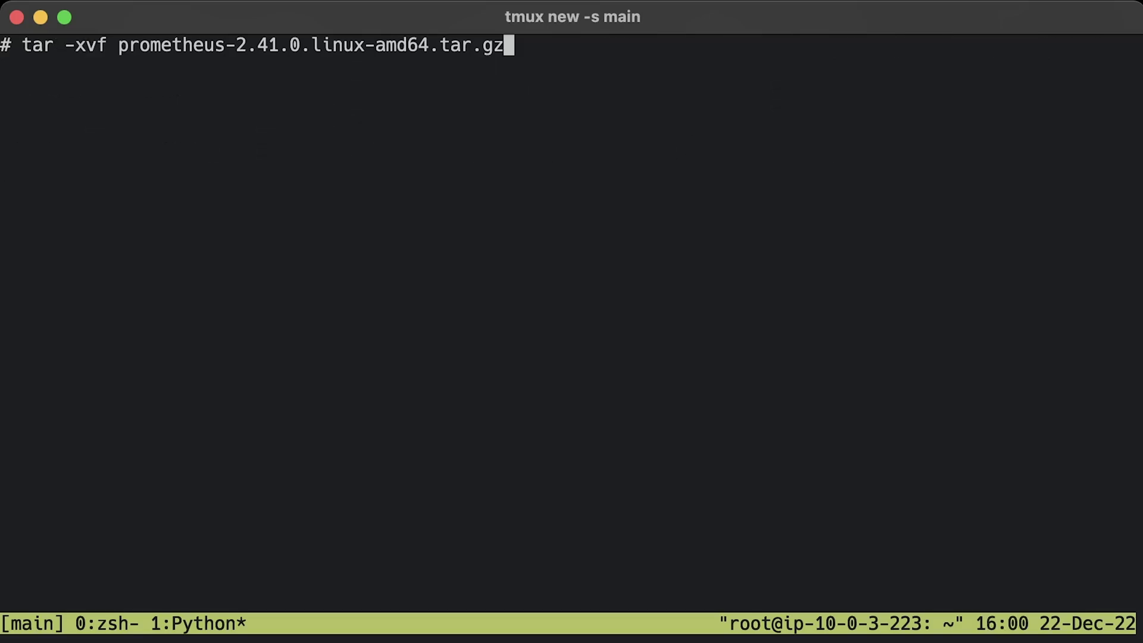
pyautogui.press('Return')
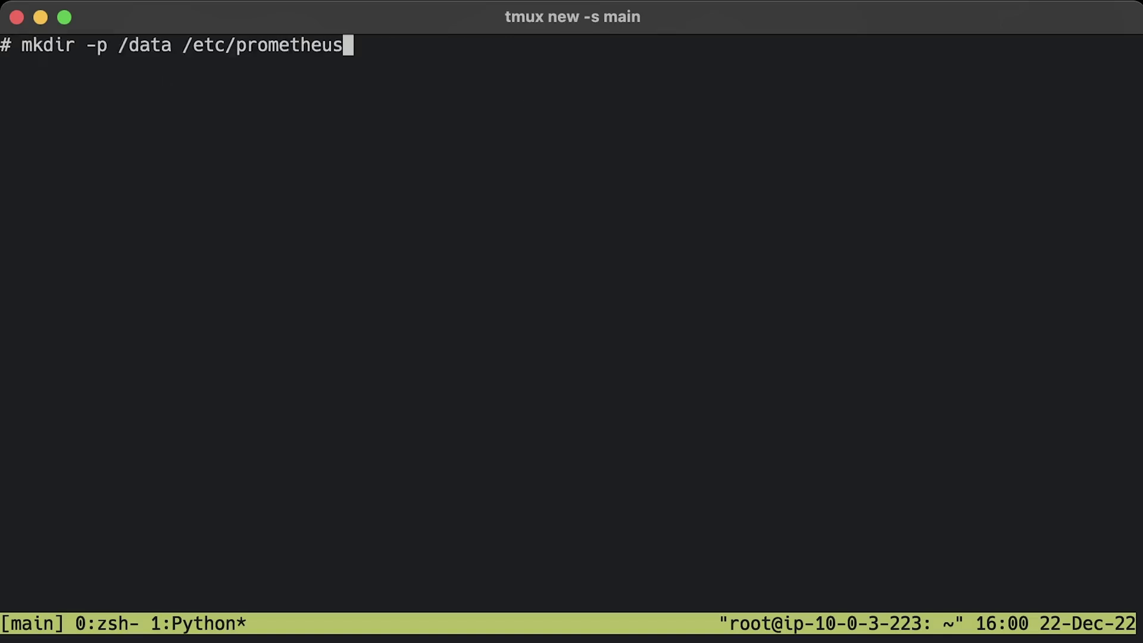
# - Create /data and /etc/prometheus, move prometheus and promtool to /usr/local/bin, and move consoles and prometheus.yml into /etc/prometheus
pyautogui.press('Return')
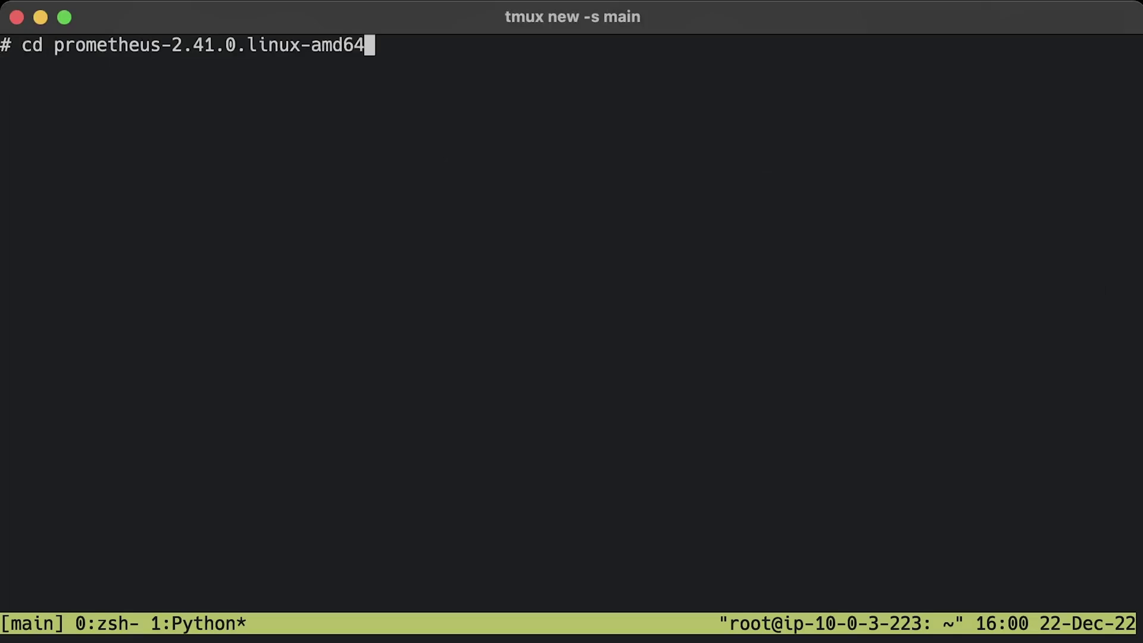
pyautogui.press('Return')
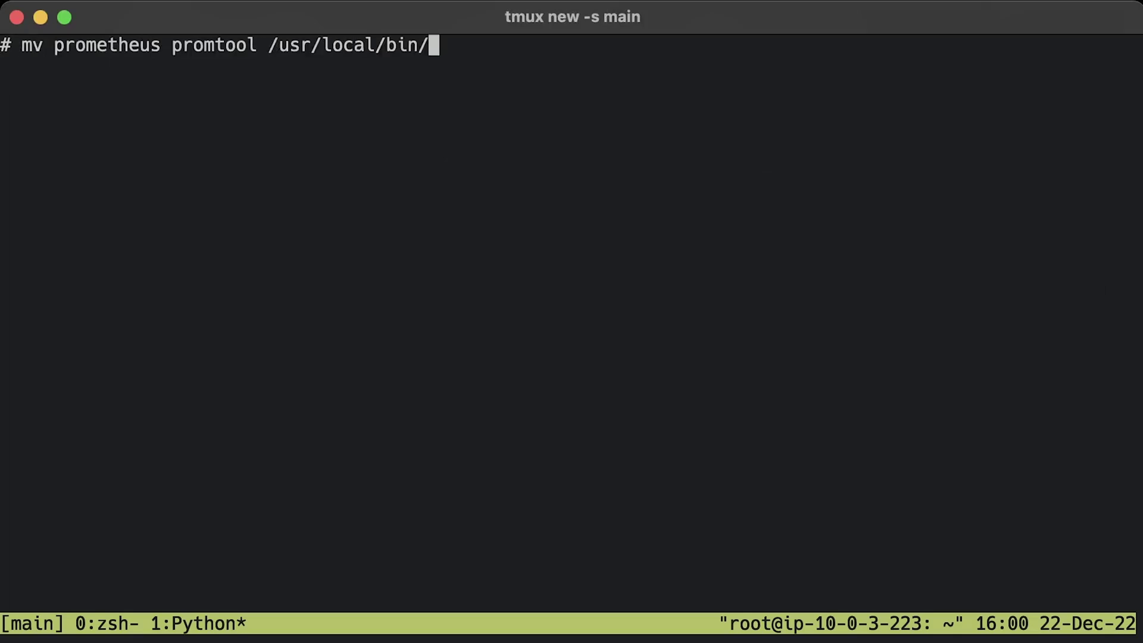
pyautogui.press('Return')
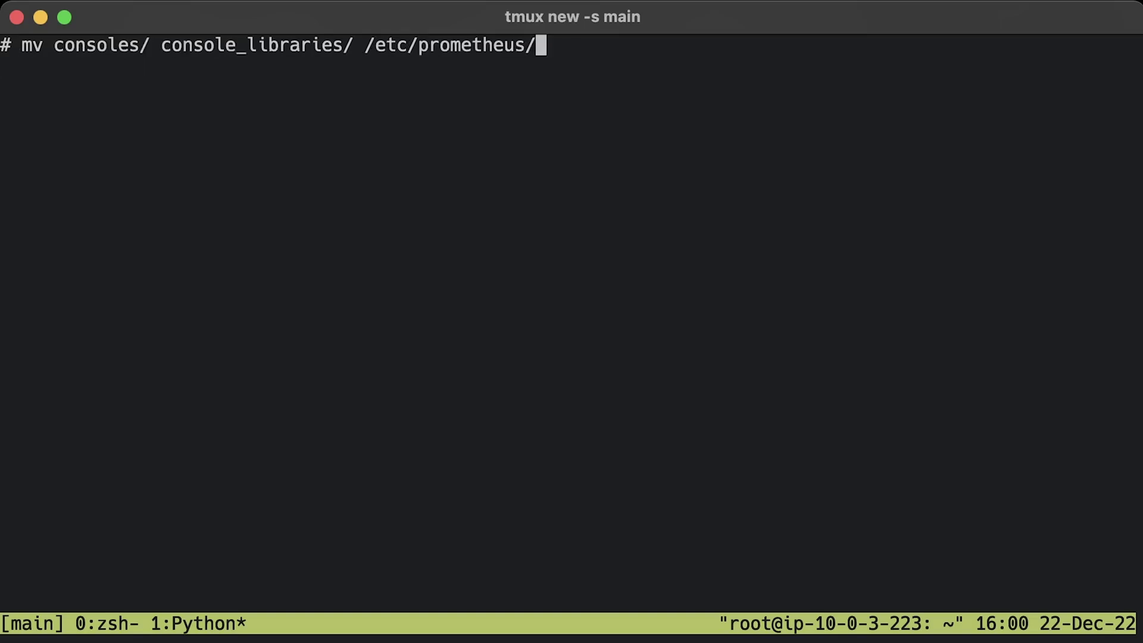
pyautogui.press('Return')
pyautogui.hotkey('ctrl', 'l')
pyautogui.write('mv prometheus.yml /etc/prometheus/prometheus.yml')
pyautogui.press('Return')
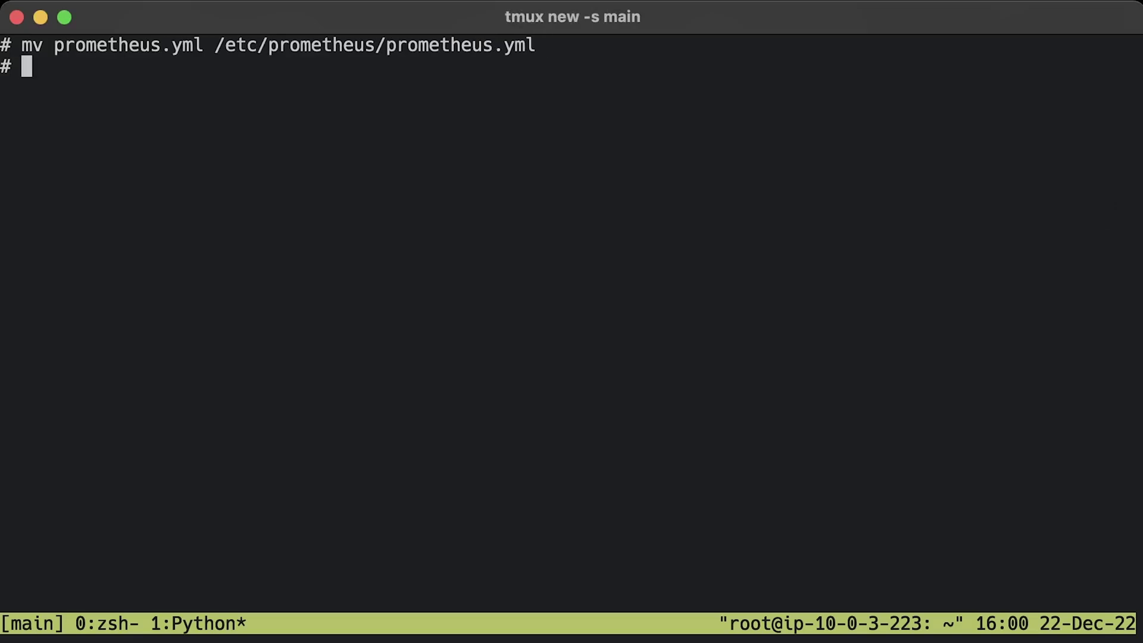
# - Give prometheus ownership of /etc/prometheus and /data, and confirm Prometheus reports version 2.41.0
pyautogui.hotkey('ctrl', 'l')
pyautogui.write('chown -R prometheus:prometheus /etc/prometheus/ /data/')
pyautogui.press('Return')
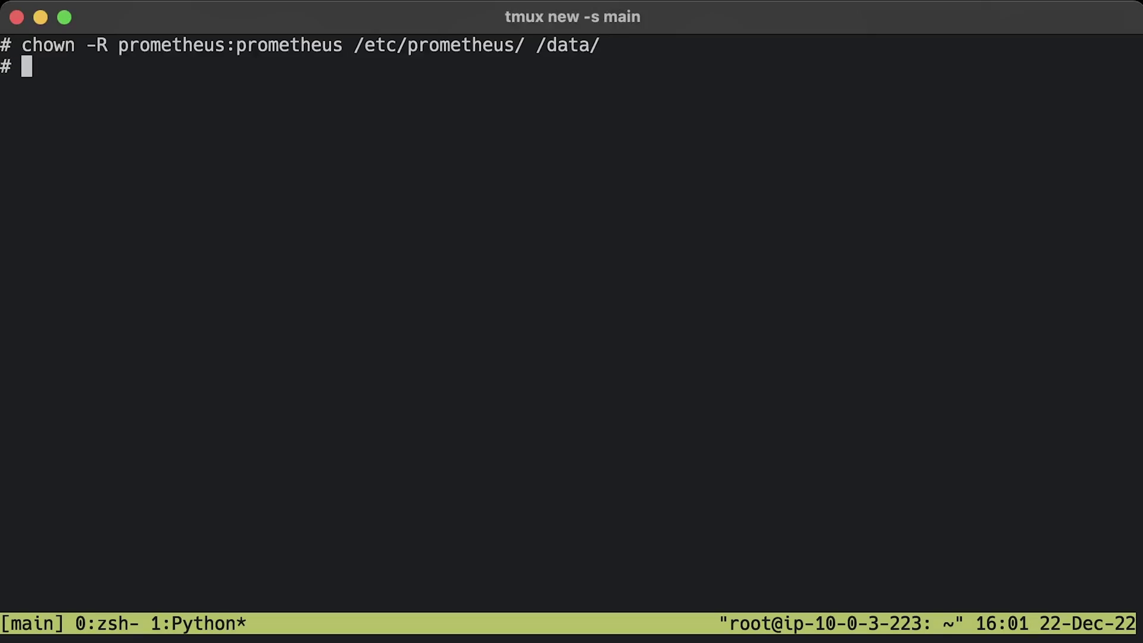
pyautogui.hotkey('ctrl', 'l')
pyautogui.write('prometheus --version')
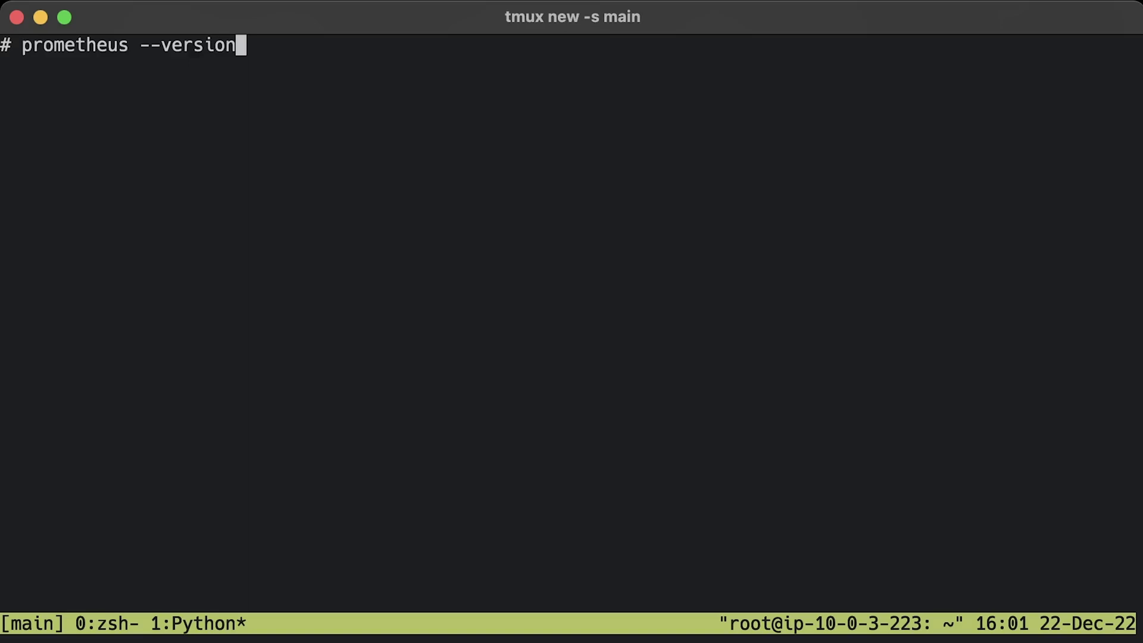
pyautogui.press('Return')
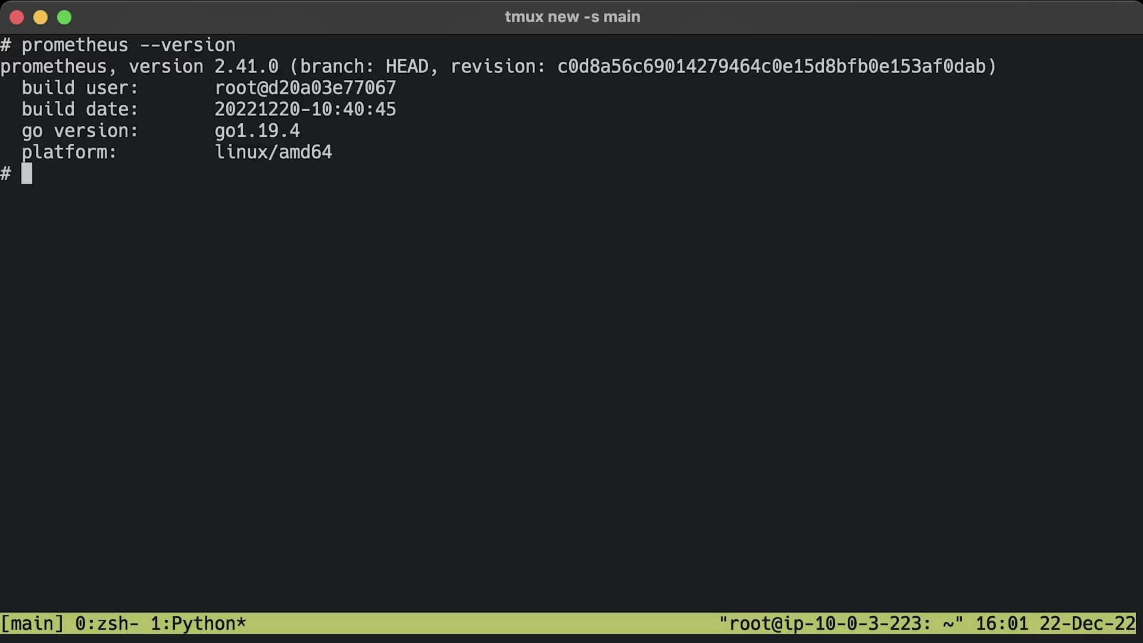
# - Open a new /etc/systemd/system/prometheus.service file in vim
pyautogui.hotkey('ctrl', 'l')
pyautogui.write('vim /etc/systemd/system/prometheus.service')
pyautogui.press('Return')
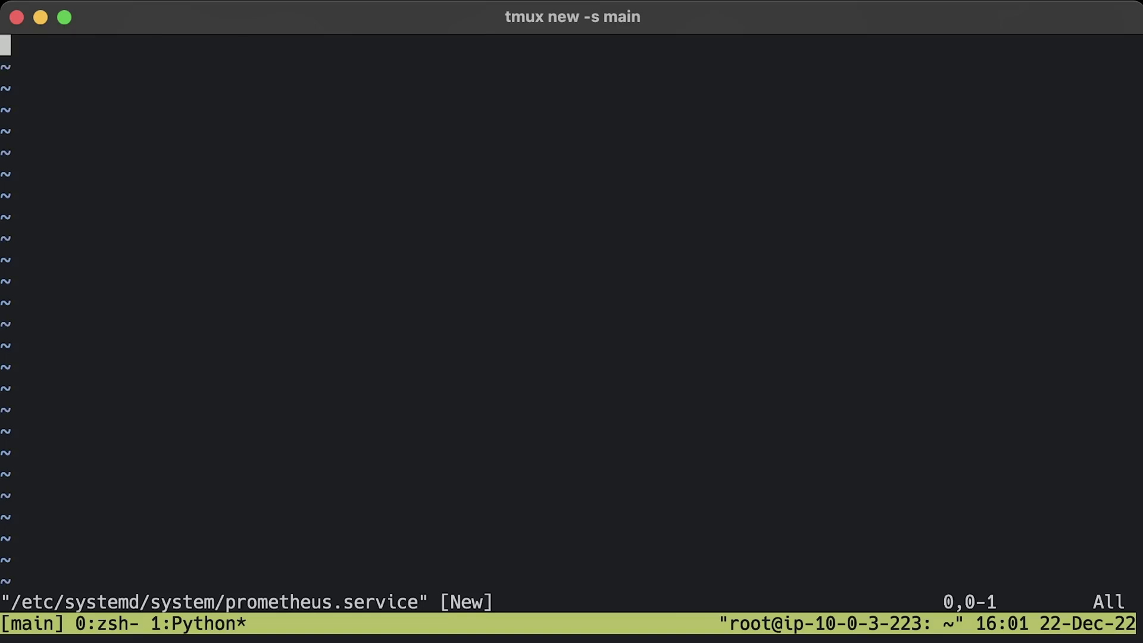
# - Paste a systemd unit running Prometheus on 0.0.0.0:9090 with /data storage, and save it
pyautogui.press('i')
pyautogui.press('super+v')
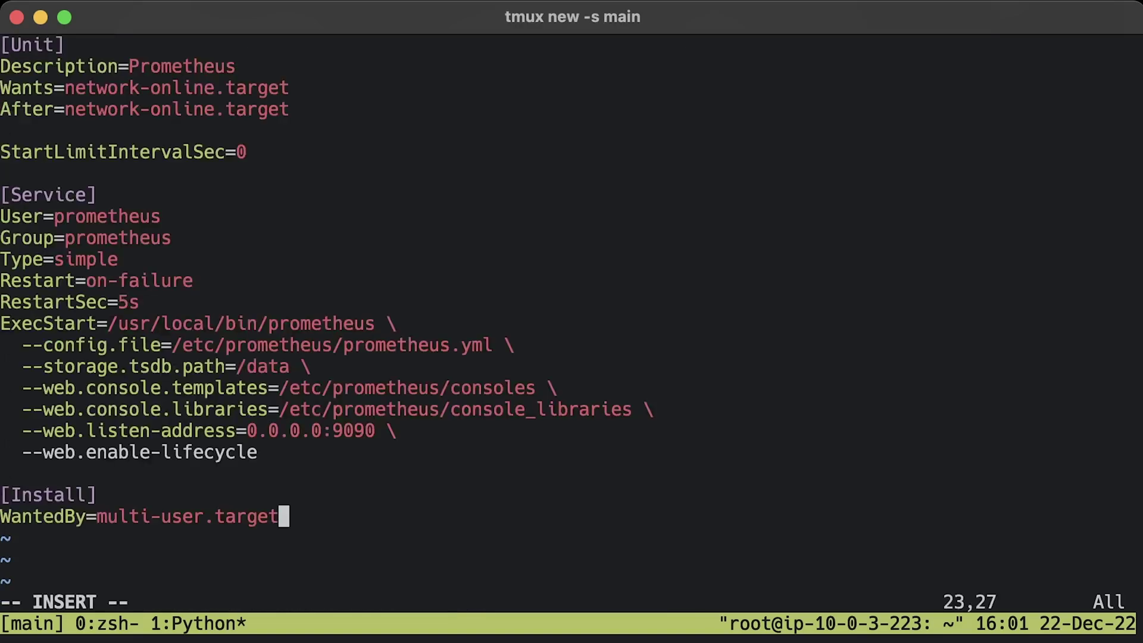
pyautogui.press('Escape')
pyautogui.write(':x')
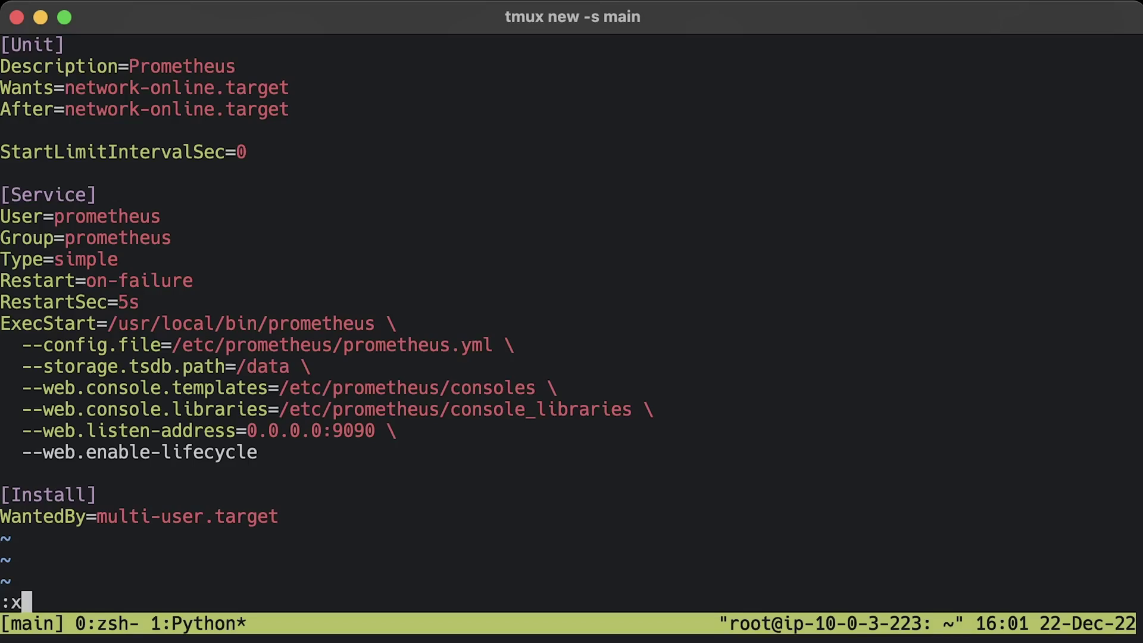
pyautogui.press('Return')
# - In /etc/prometheus/prometheus.yml, rename the scrape job to nginx-prometheus-exporter
pyautogui.hotkey('ctrl', 'l')
pyautogui.write('vim /etc/prometheus/prometheus.yml')
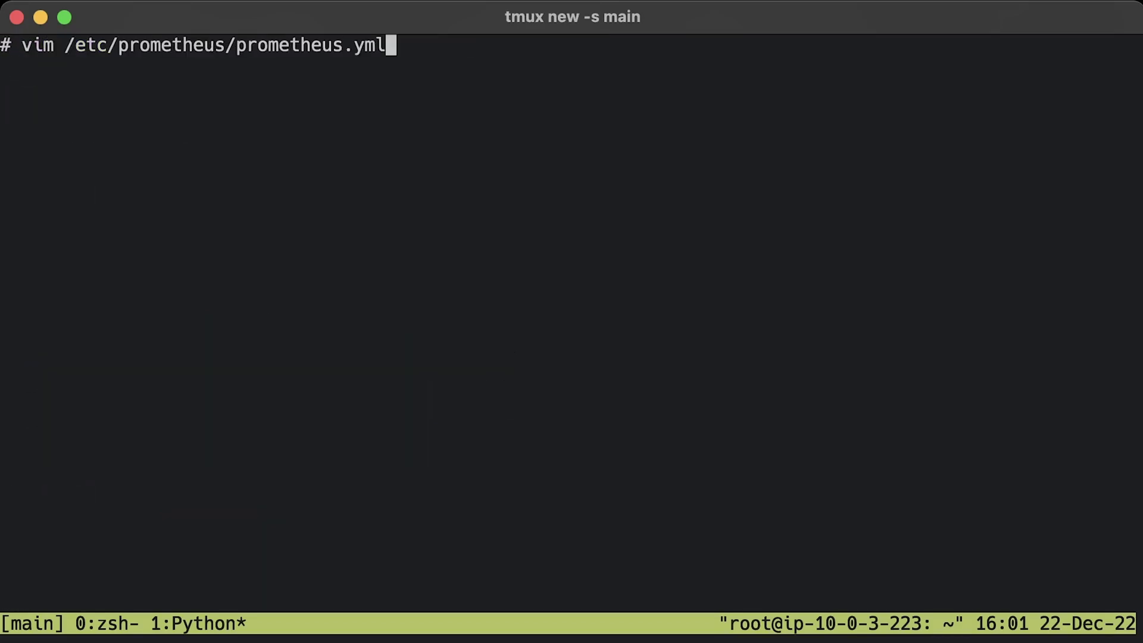
pyautogui.press('Return')
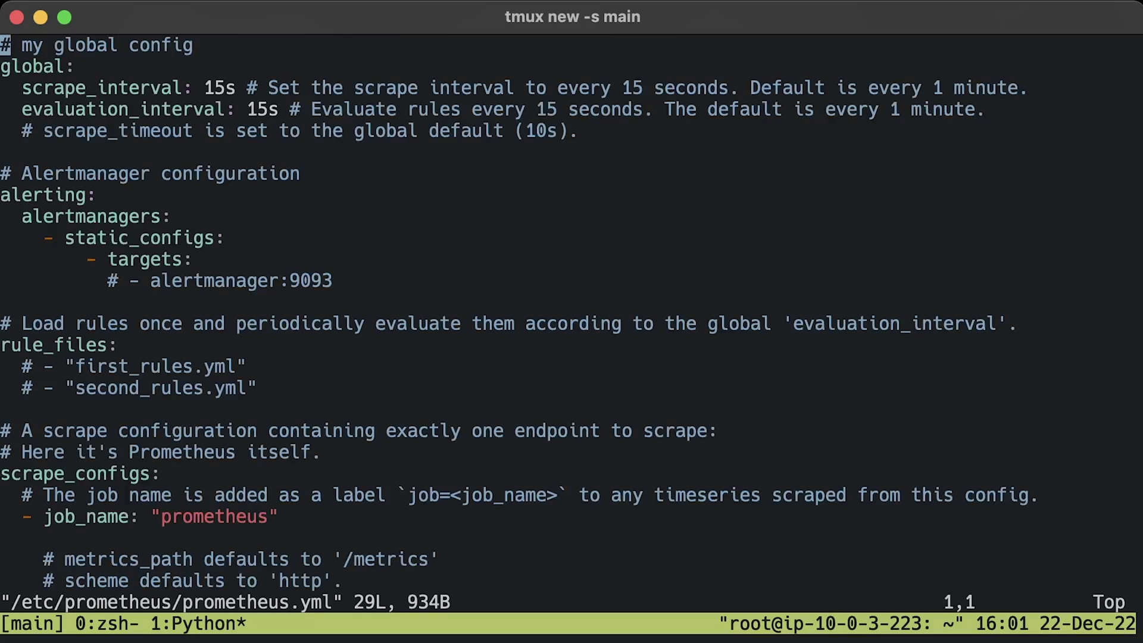
pyautogui.press('j')
pyautogui.press('j')
pyautogui.press('j')
pyautogui.press('j')
pyautogui.press('j')
pyautogui.press('j')
pyautogui.press('j')
pyautogui.press('j')
pyautogui.press('j')
pyautogui.press('j')
pyautogui.press('j')
pyautogui.press('j')
pyautogui.press('j')
pyautogui.press('j')
pyautogui.press('j')
pyautogui.press('j')
pyautogui.press('j')
pyautogui.press('j')
pyautogui.press('j')
pyautogui.press('j')
pyautogui.press('k')
pyautogui.press('k')
pyautogui.press('k')
pyautogui.press('k')
pyautogui.press('k')
pyautogui.press('k')
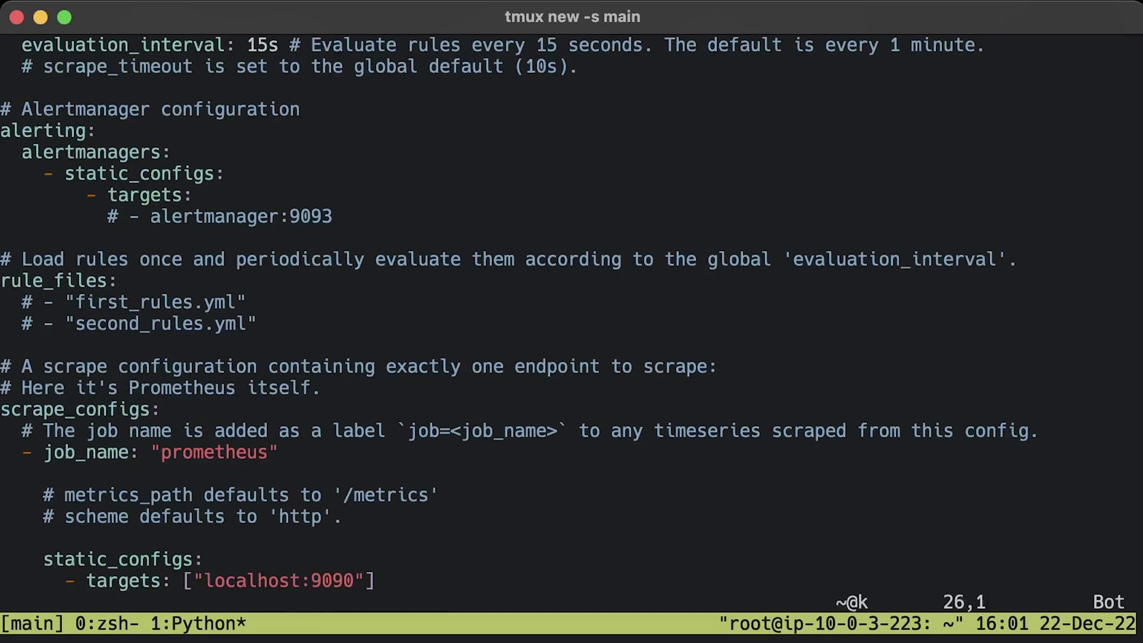
pyautogui.press('Right')
pyautogui.press('Right')
pyautogui.press('Right')
pyautogui.press('Right')
pyautogui.press('Right')
pyautogui.press('Right')
pyautogui.press('Right')
pyautogui.press('Right')
pyautogui.press('Right')
pyautogui.press('Right')
pyautogui.press('Right')
pyautogui.press('Right')
pyautogui.press('Right')
pyautogui.press('Right')
pyautogui.press('Right')
pyautogui.press('Right')
pyautogui.press('Right')
pyautogui.press('Right')
pyautogui.press('Right')
pyautogui.press('Right')
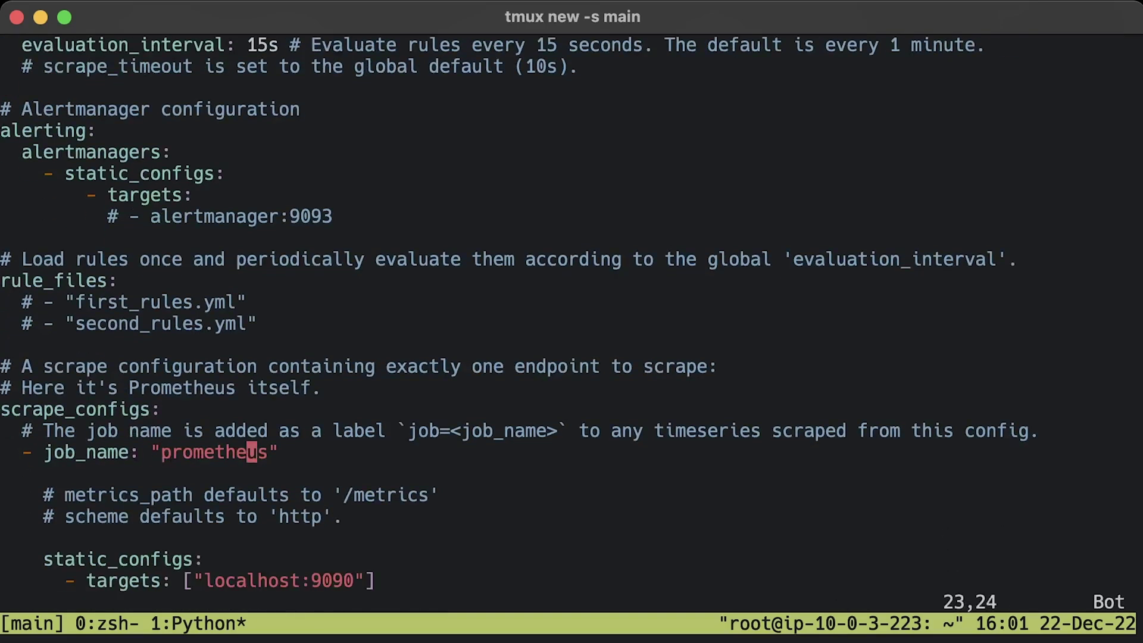
pyautogui.press('i')
pyautogui.press('BackSpace')
pyautogui.press('BackSpace')
pyautogui.press('BackSpace')
pyautogui.press('BackSpace')
pyautogui.press('BackSpace')
pyautogui.press('BackSpace')
pyautogui.press('BackSpace')
pyautogui.press('BackSpace')
pyautogui.press('BackSpace')
pyautogui.press('BackSpace')
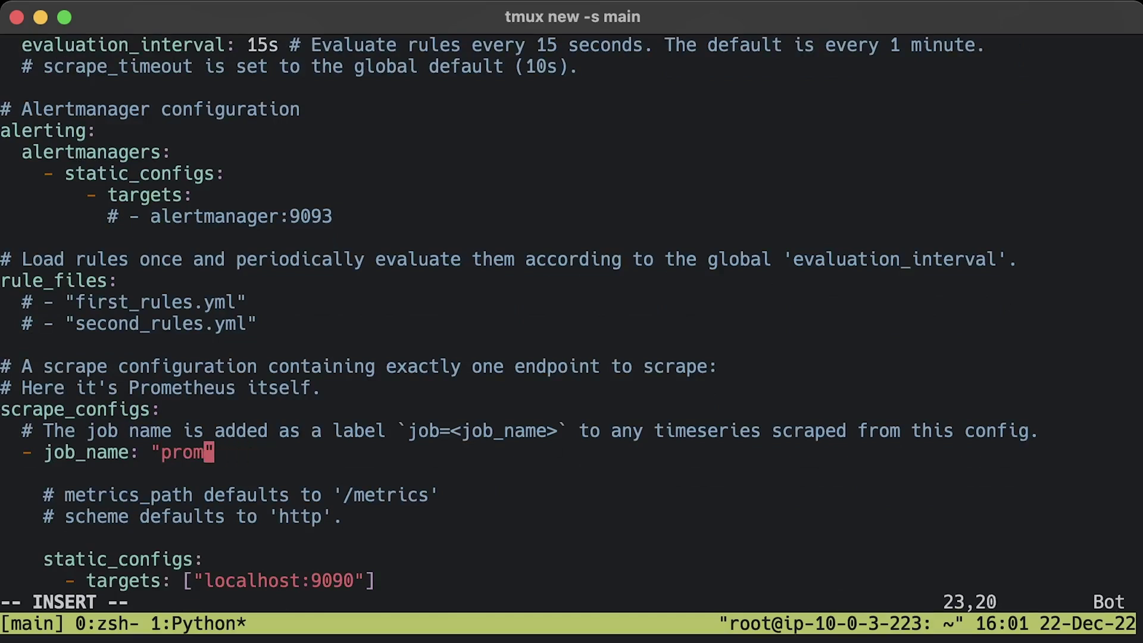
pyautogui.write('nginx-prometheus-exporter')
# - Change the scrape target port from 9090 to 9113 and save the config
pyautogui.press('Down')
pyautogui.press('Down')
pyautogui.press('Down')
pyautogui.press('Down')
pyautogui.press('Down')
pyautogui.press('Down')
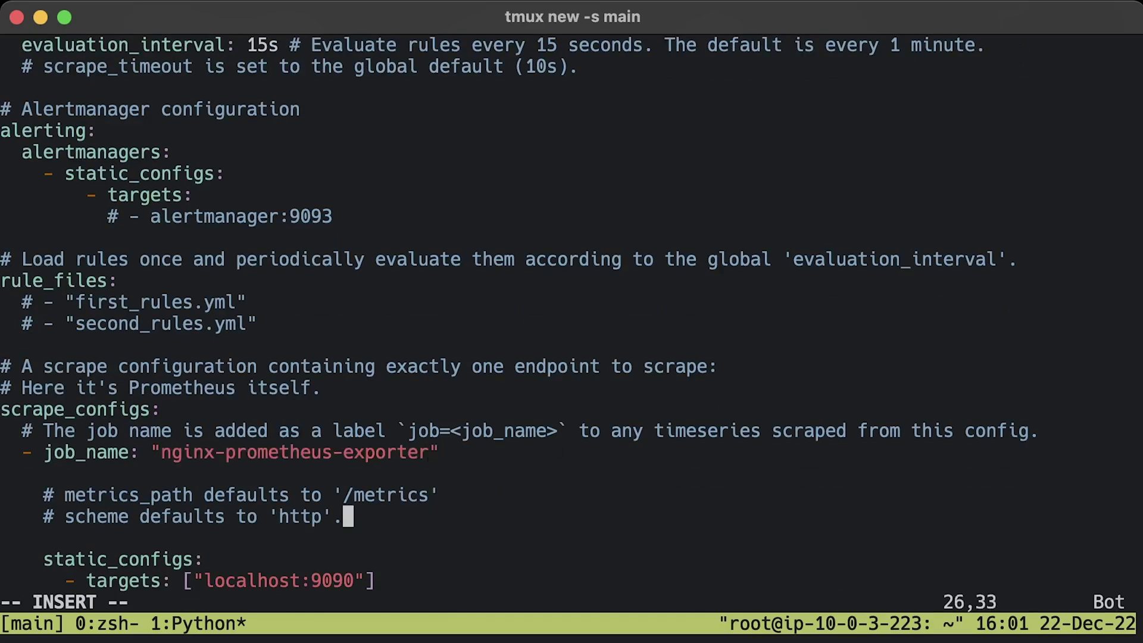
pyautogui.press('Left')
pyautogui.press('BackSpace')
pyautogui.press('BackSpace')
pyautogui.press('BackSpace')
pyautogui.press('BackSpace')
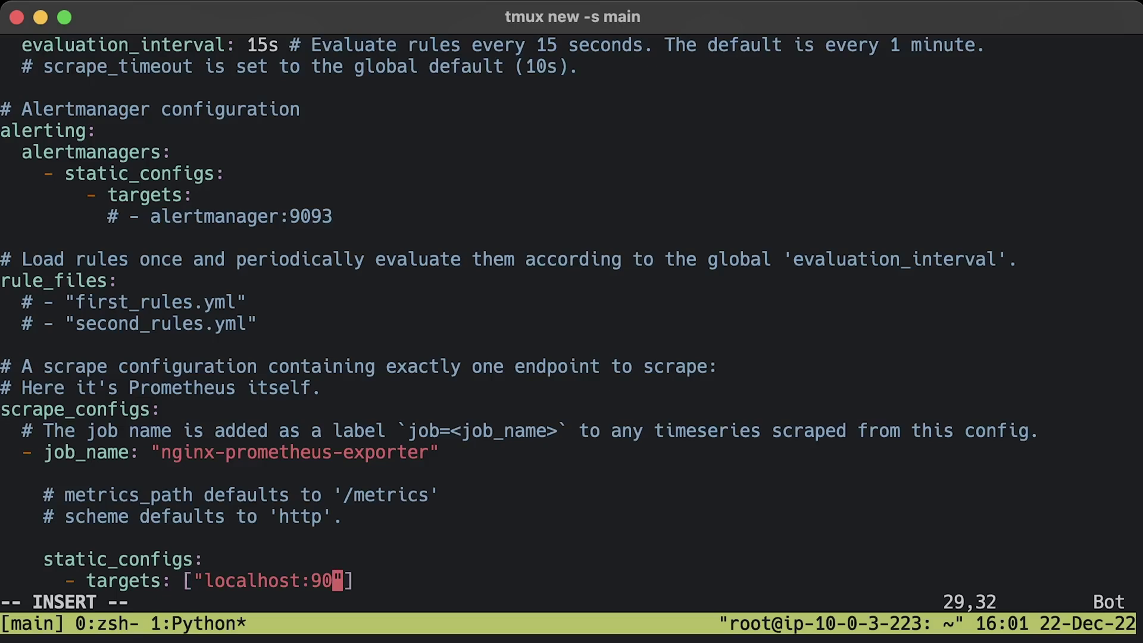
pyautogui.write('9113')
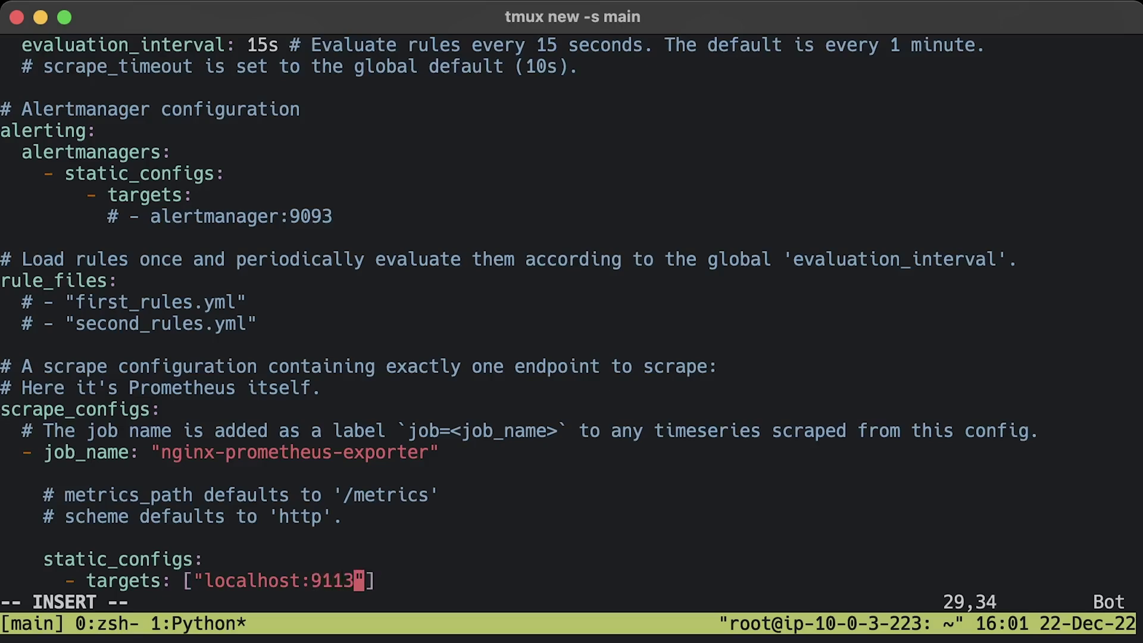
pyautogui.press('Escape')
pyautogui.write(':x')
pyautogui.press('Return')
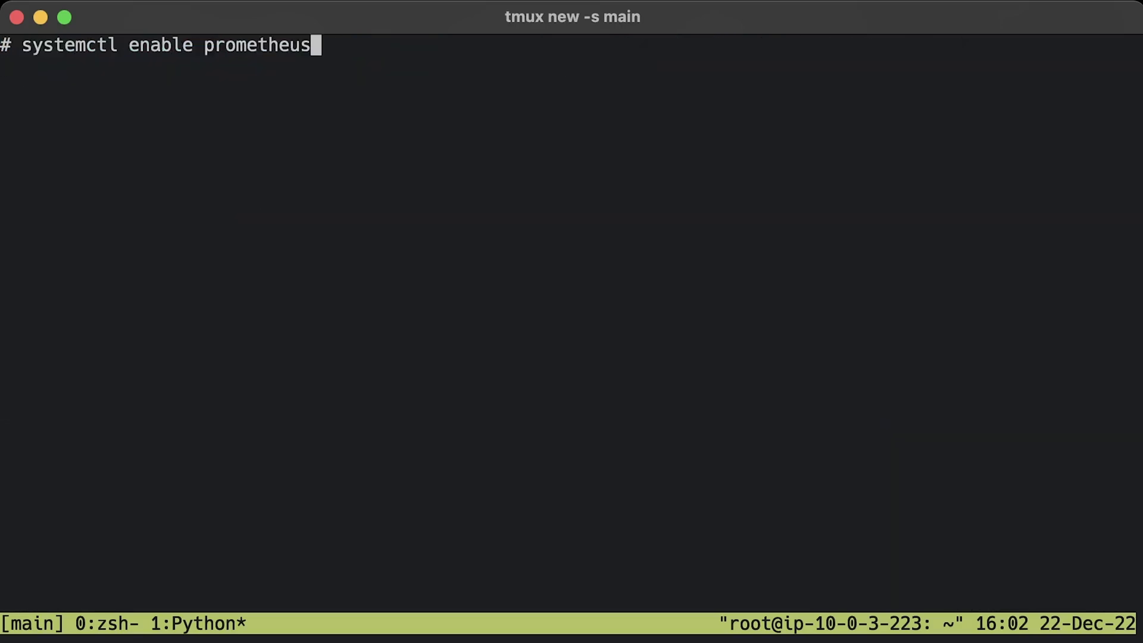
# - Enable and start Prometheus, confirm it is active, and load its web UI on port 9090
pyautogui.press('Return')
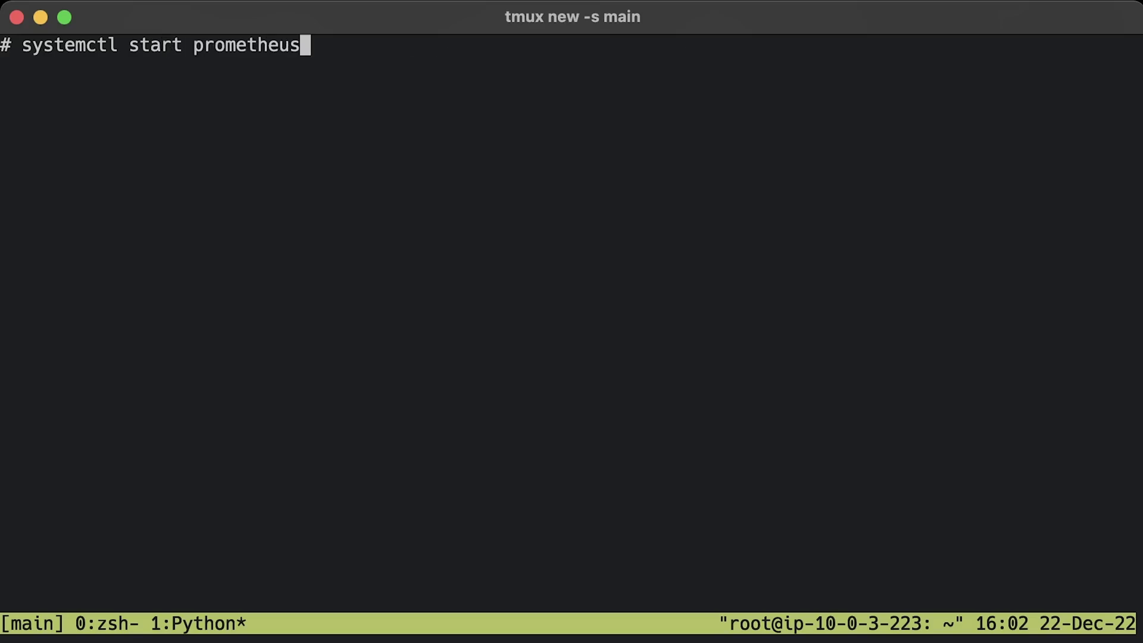
pyautogui.press('Return')
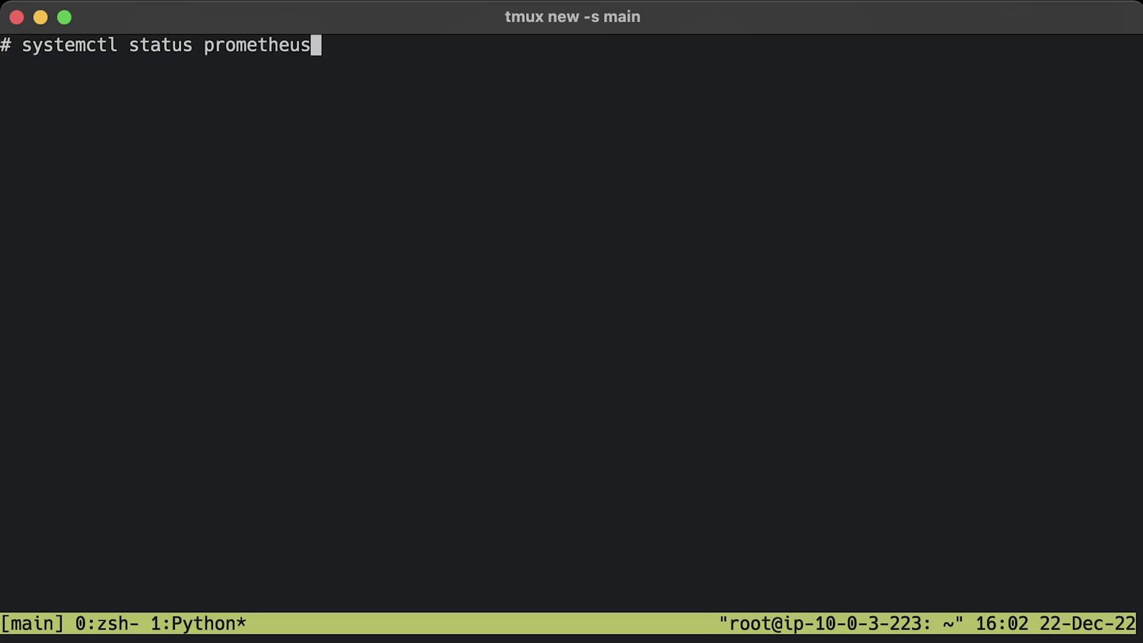
pyautogui.press('Return')
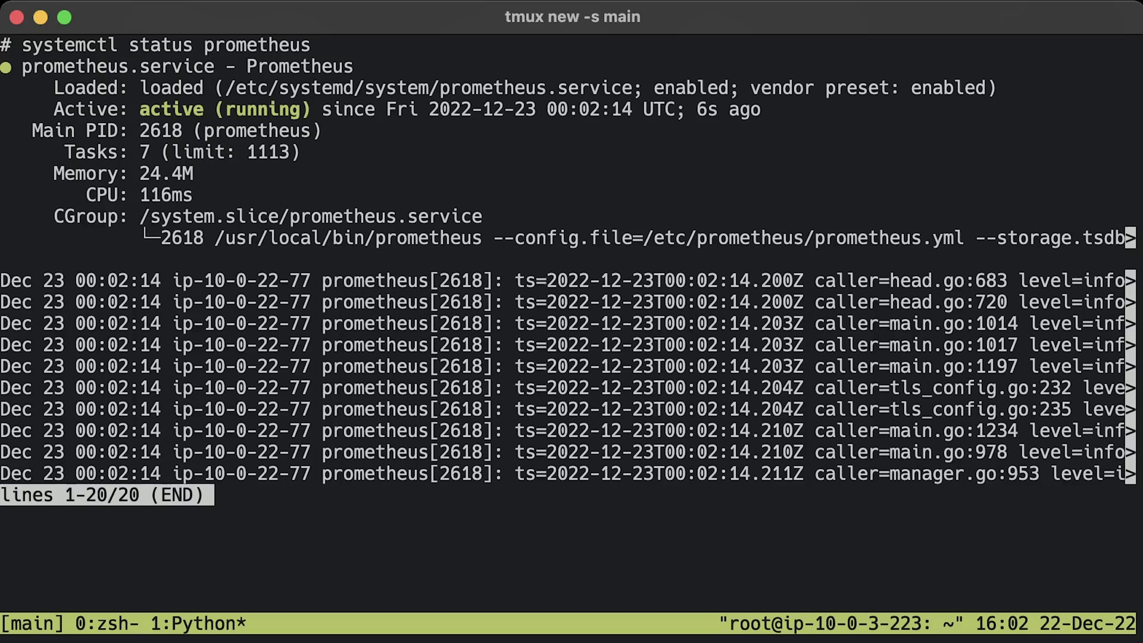
pyautogui.press('q')
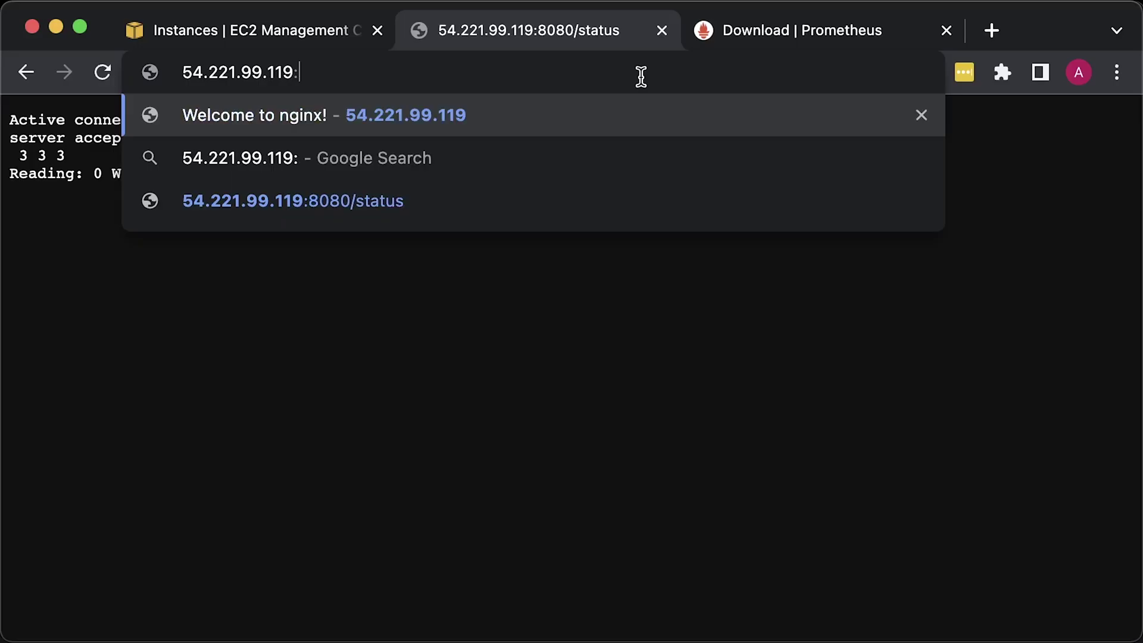
pyautogui.write('9090')
pyautogui.press('Return')
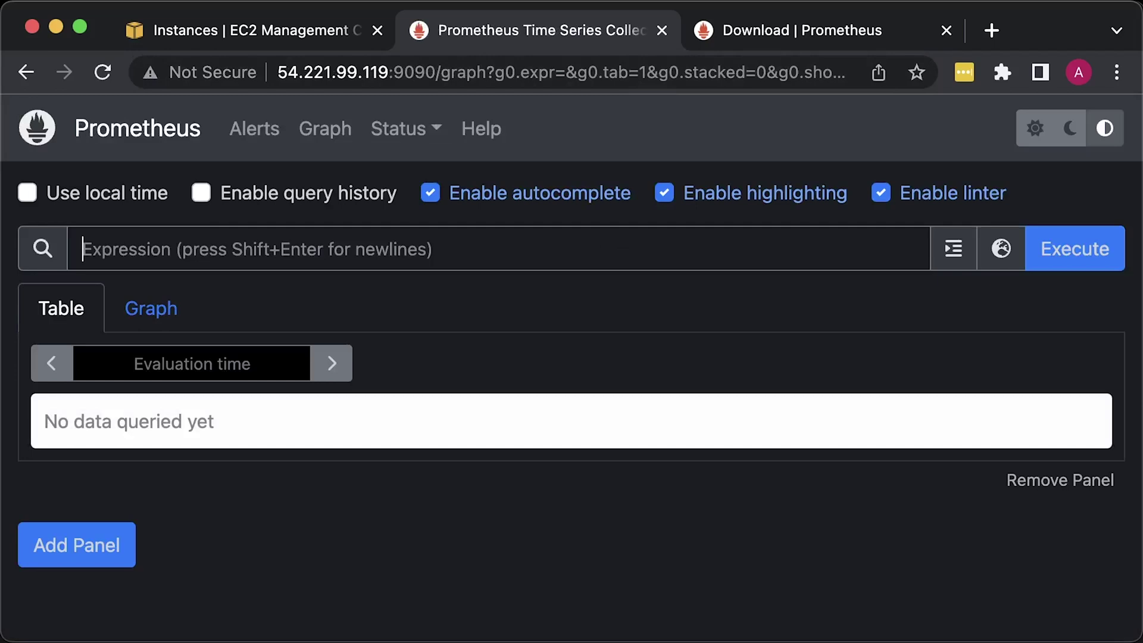
# - Check on the Targets page that the nginx-prometheus-exporter target is up
pyautogui.click(404, 130)
pyautogui.click(421, 375)
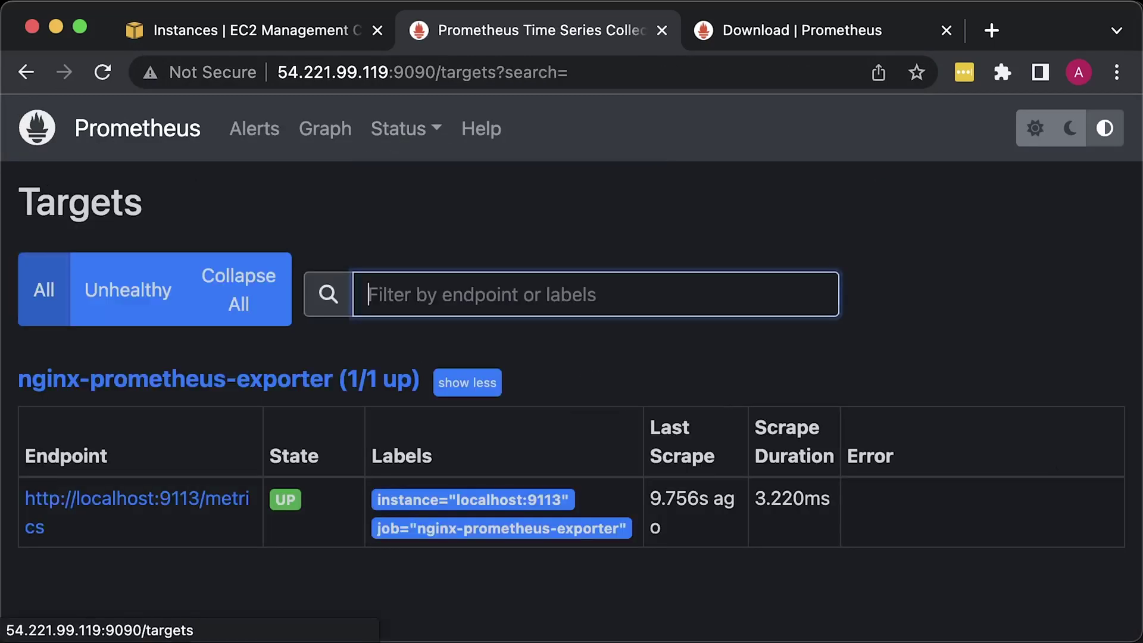
pyautogui.press('super+minus')
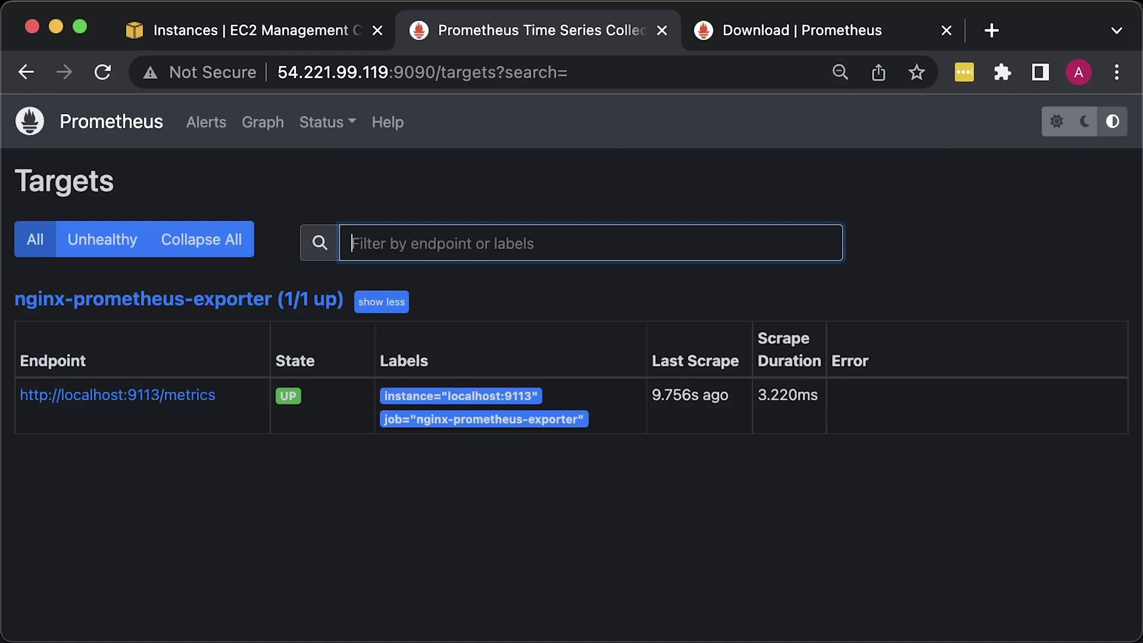
# - Query nginx_connections_active on the Graph page, returning a value of 1
pyautogui.click(110, 121)
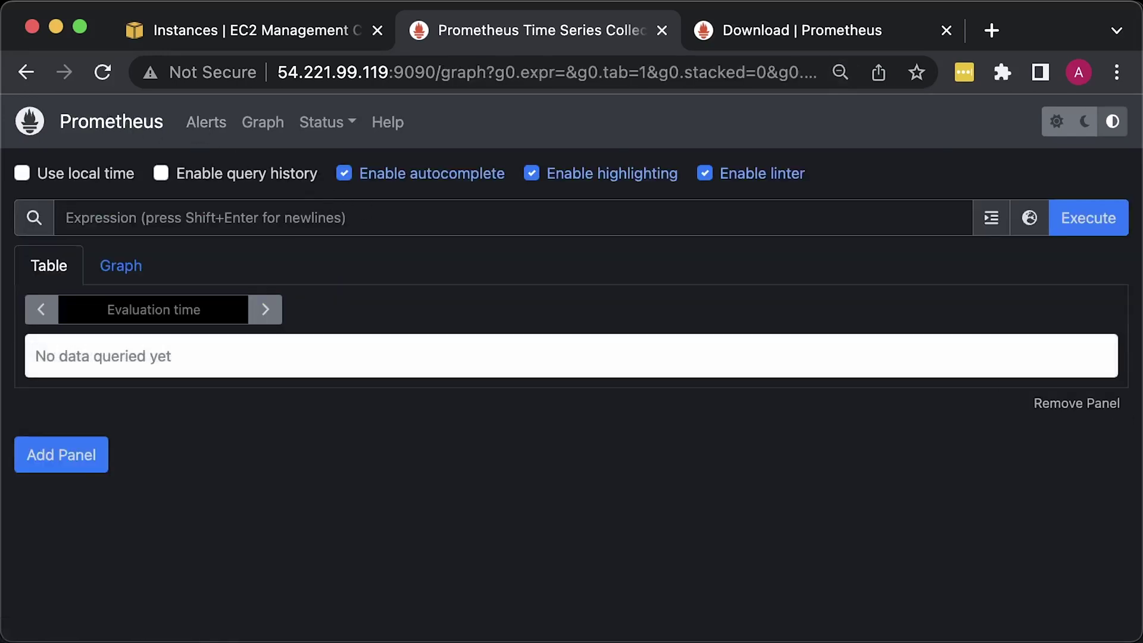
pyautogui.write('nginx')
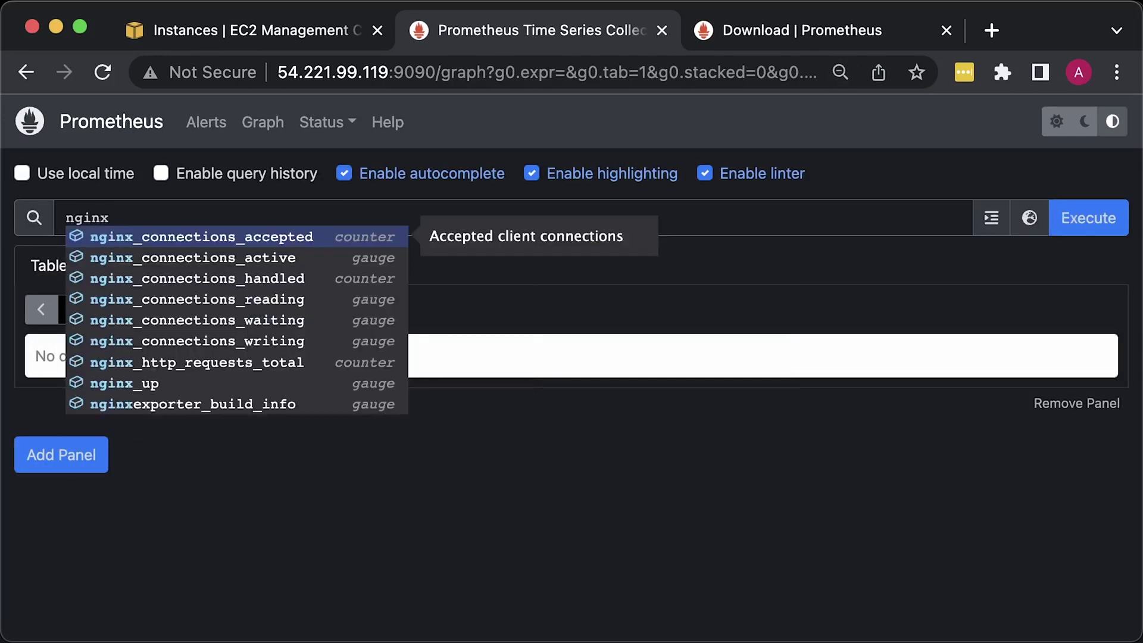
pyautogui.press('Down')
pyautogui.press('Return')
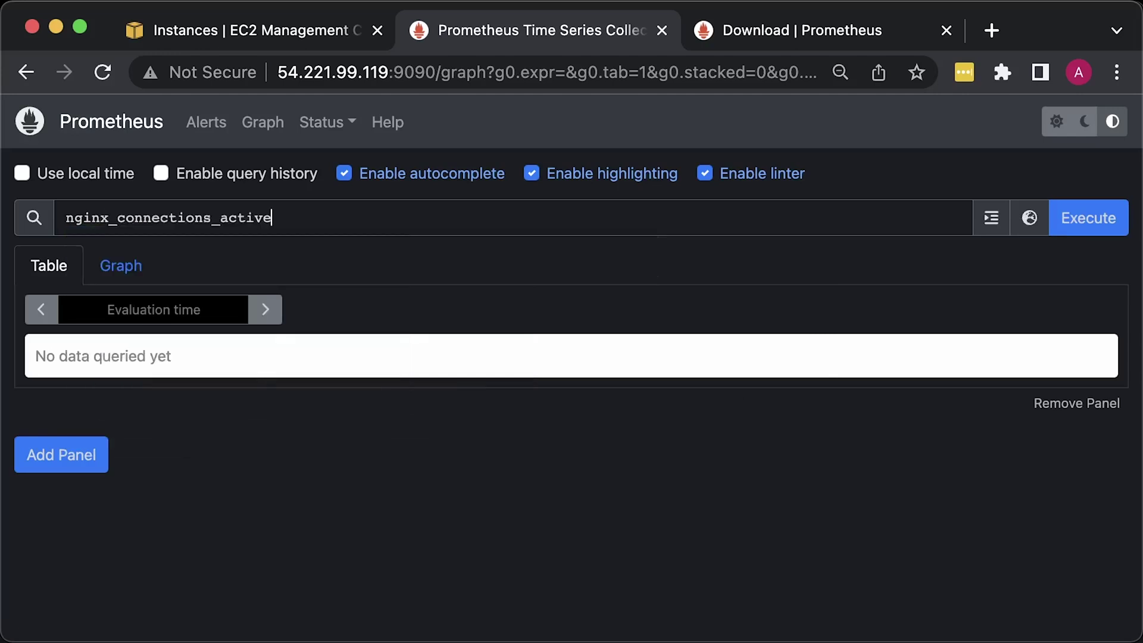
pyautogui.press('Return')
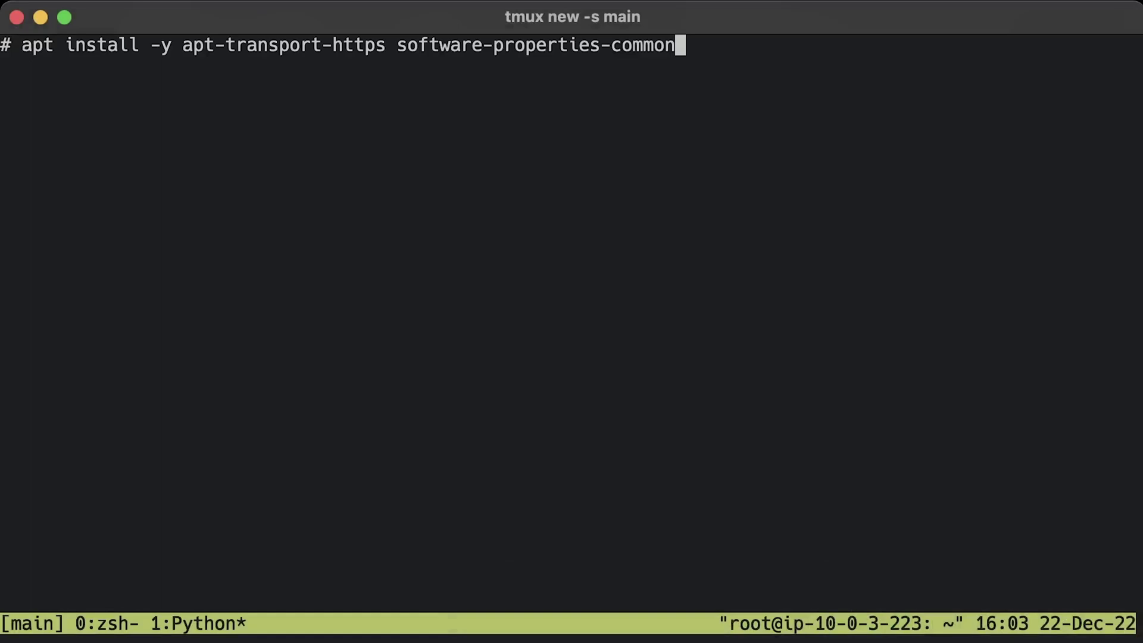
# - Install apt-transport-https, then add the Grafana signing key and apt repository
pyautogui.press('Return')
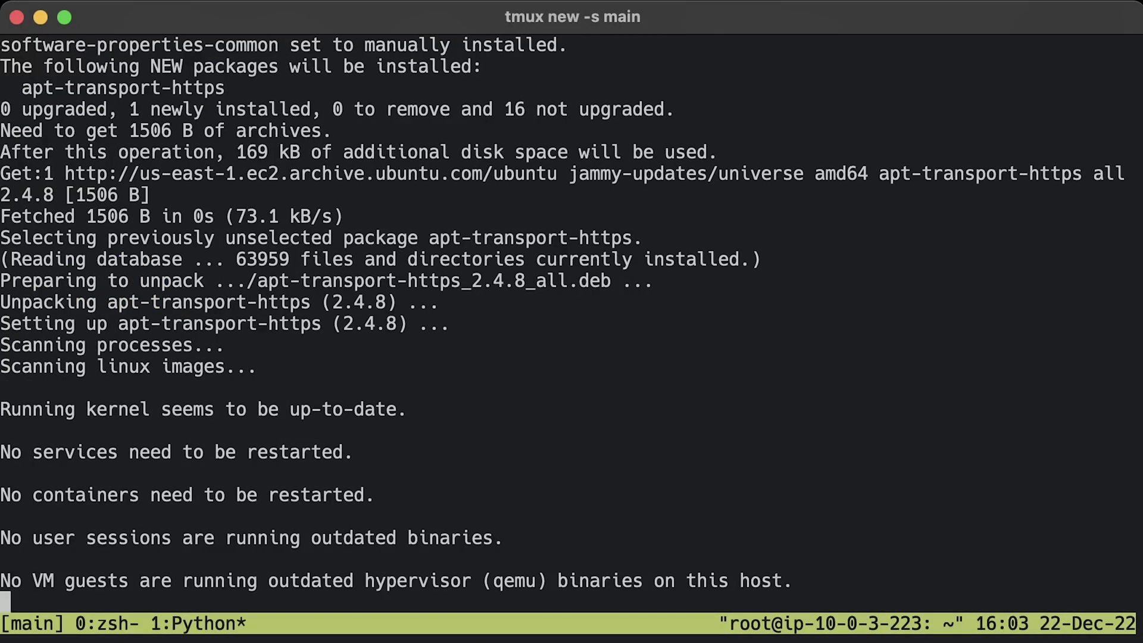
pyautogui.hotkey('ctrl', 'l')
pyautogui.write('wget -q -O - https://packages.grafana.com/gpg.key | sudo apt-key add -')
pyautogui.press('Return')
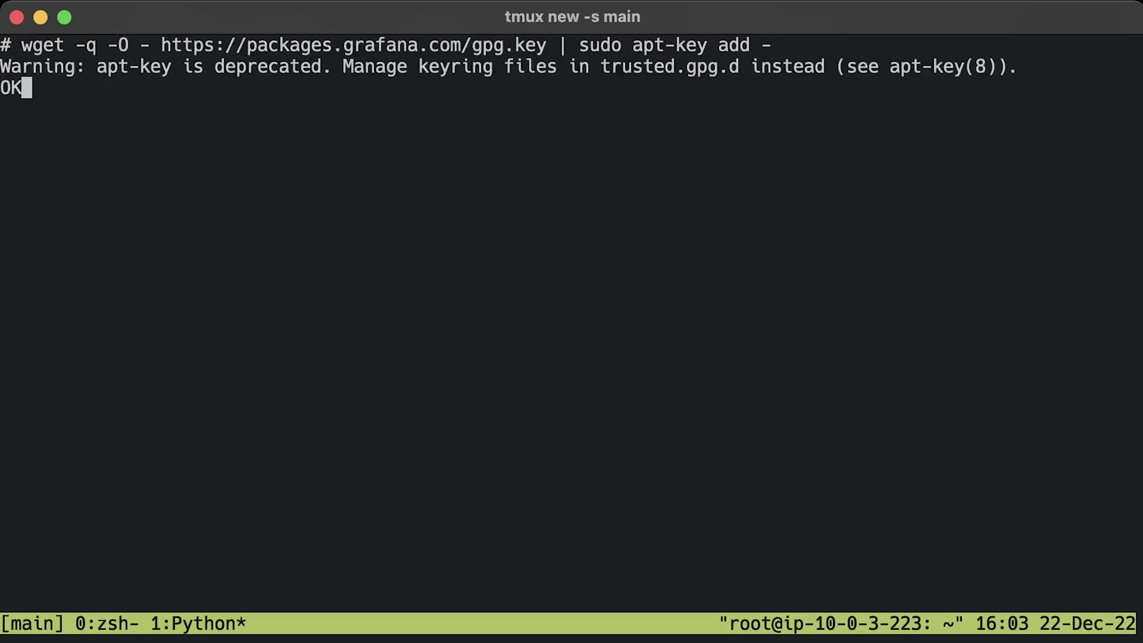
pyautogui.hotkey('ctrl', 'l')
pyautogui.write('echo "deb https://packages.grafana.com/oss/deb stable main" | sudo tee -a /etc/apt/sources.list.d/grafana.list')
pyautogui.press('Return')
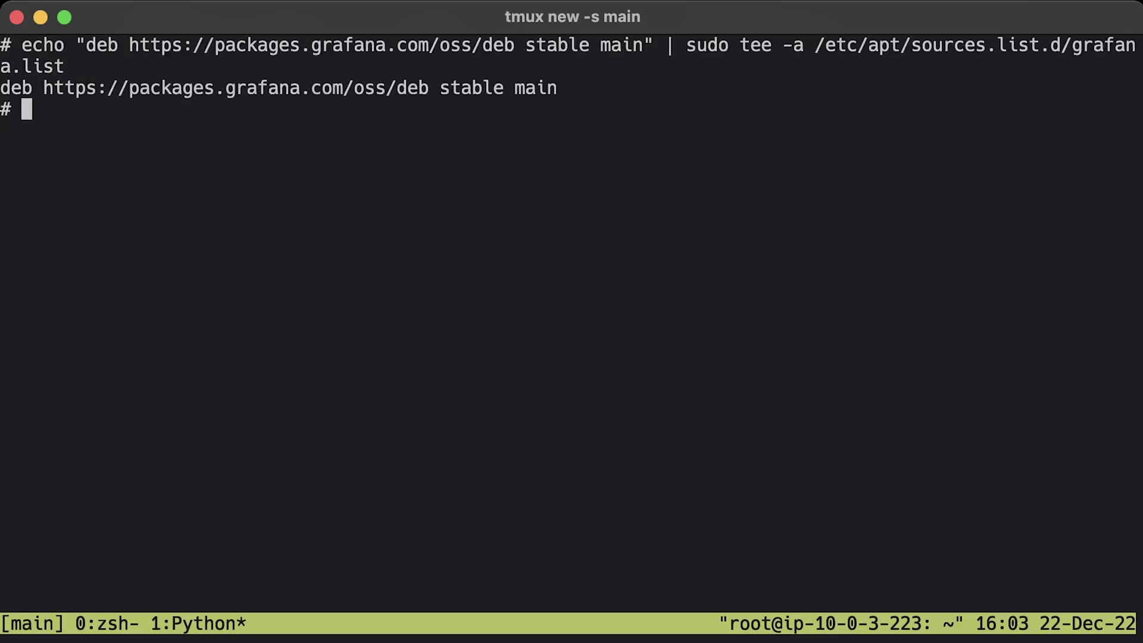
# - Refresh the package lists and install Grafana 9.3.2
pyautogui.hotkey('ctrl', 'l')
pyautogui.write('apt update')
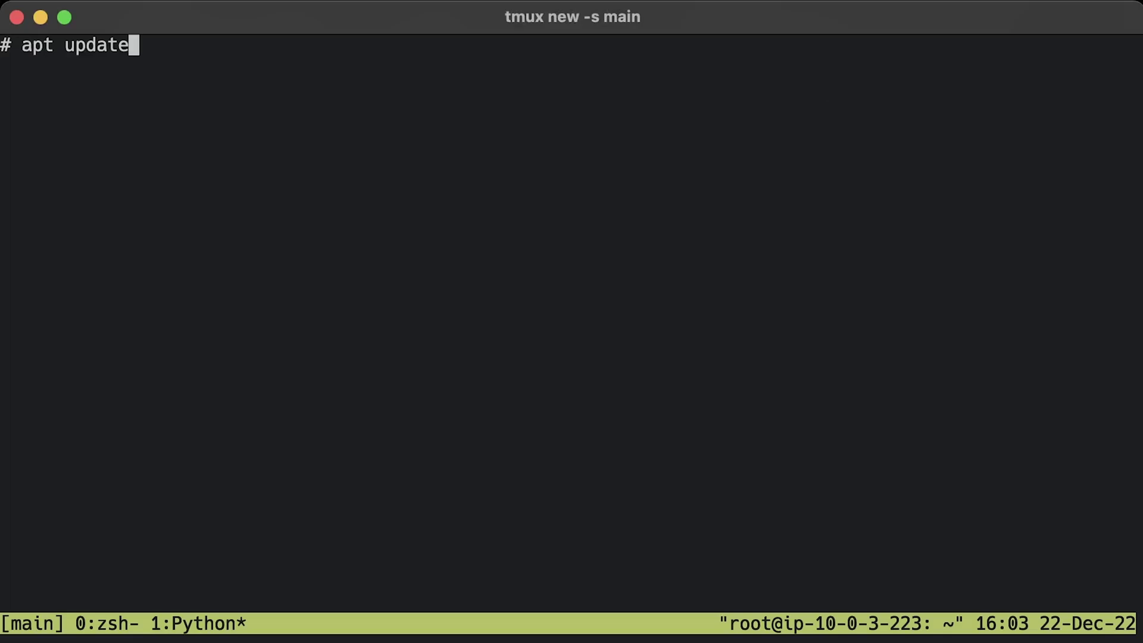
pyautogui.press('Return')
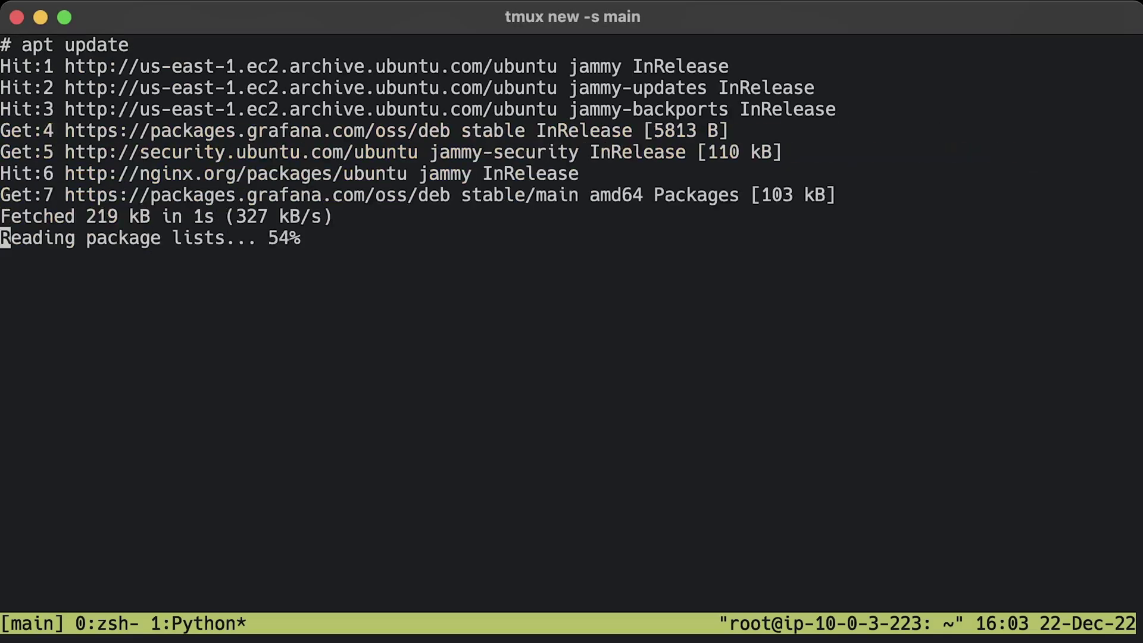
pyautogui.hotkey('ctrl', 'l')
pyautogui.write('apt -y install grafana')
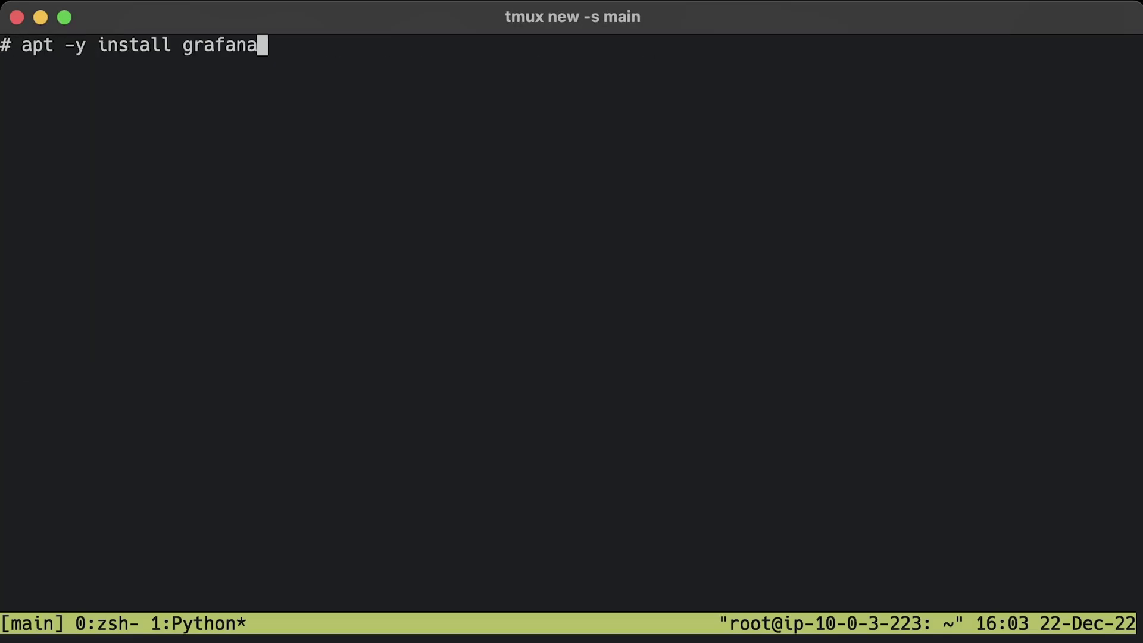
pyautogui.press('Return')
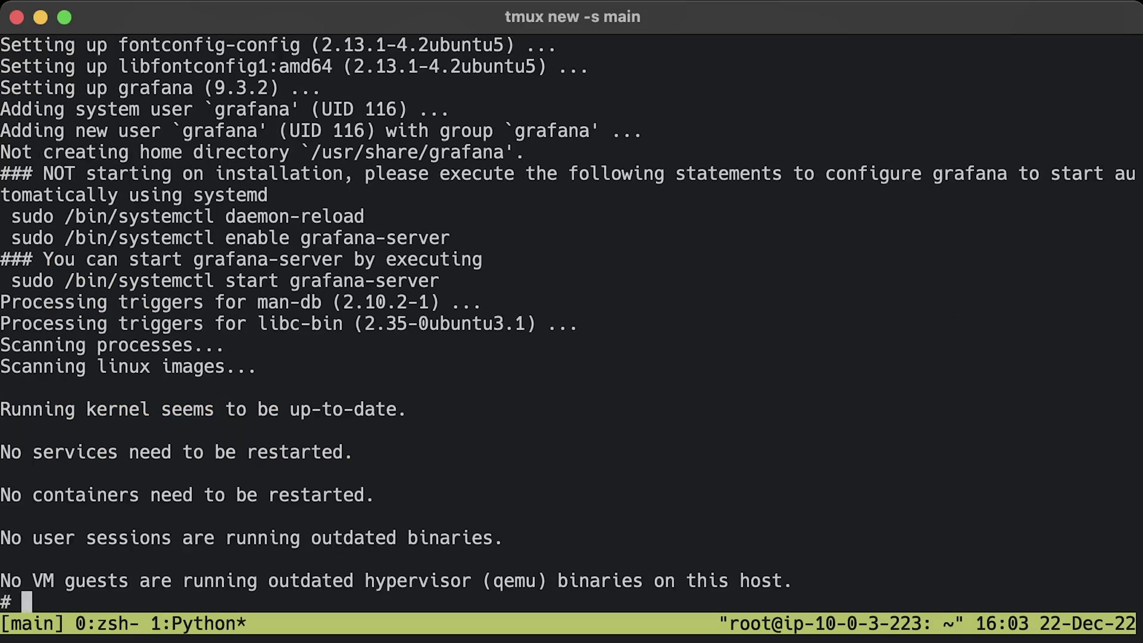
# - Enable and start grafana-server and confirm it is active (running)
pyautogui.hotkey('ctrl', 'l')
pyautogui.write('systemctl enable grafana-server')
pyautogui.press('Return')
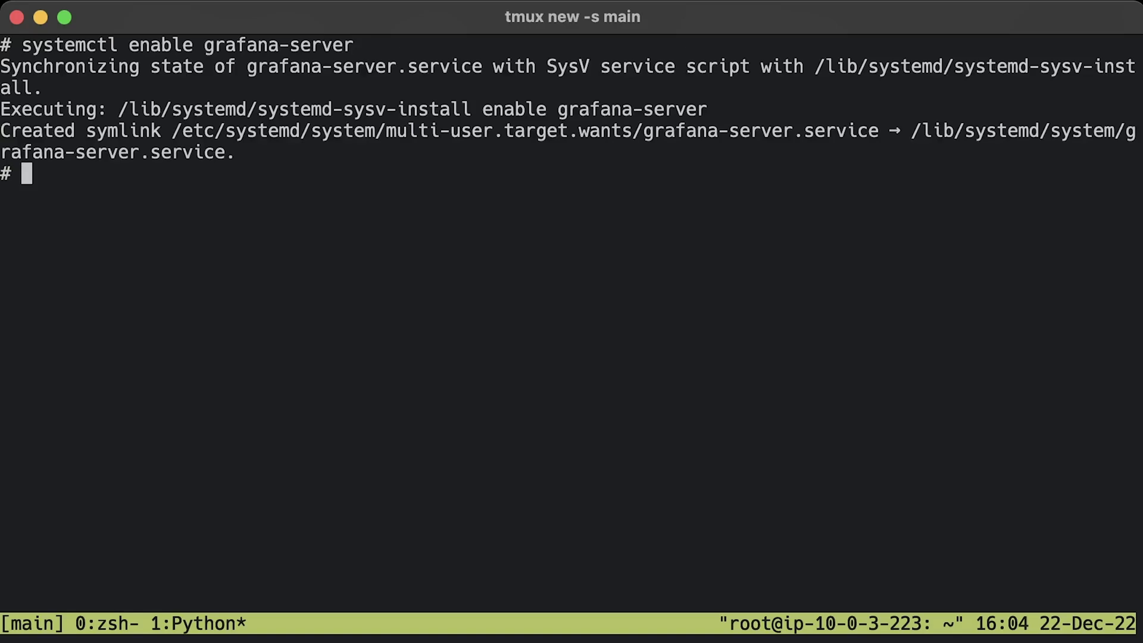
pyautogui.hotkey('ctrl', 'l')
pyautogui.write('systemctl start grafana-server')
pyautogui.press('Return')
pyautogui.hotkey('ctrl', 'l')
pyautogui.write('systemctl status grafana-server')
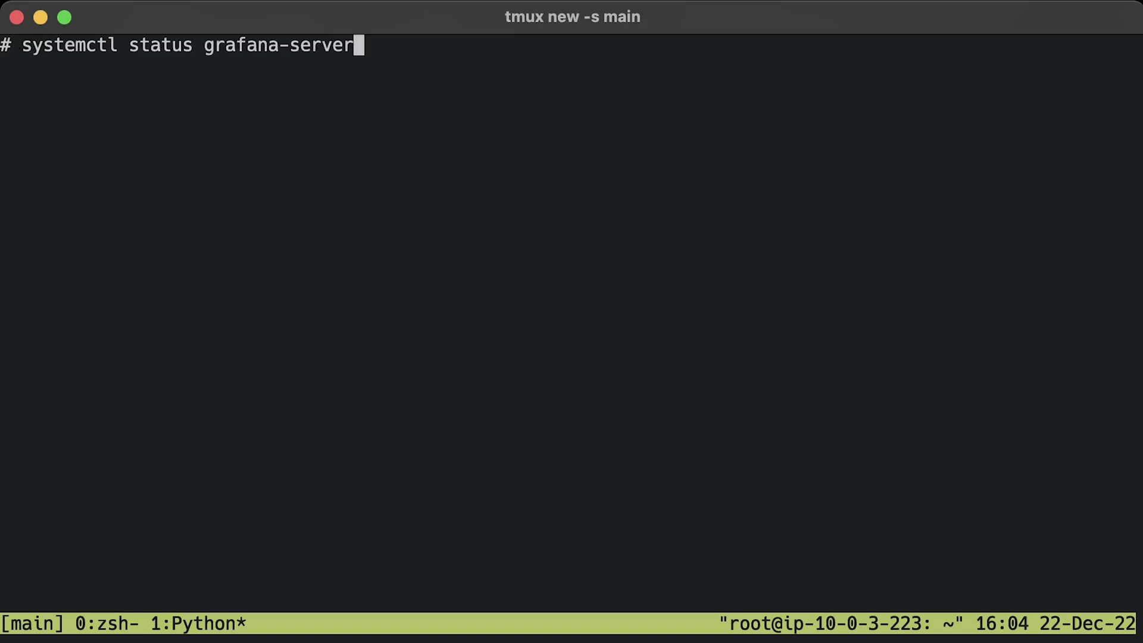
pyautogui.press('Return')
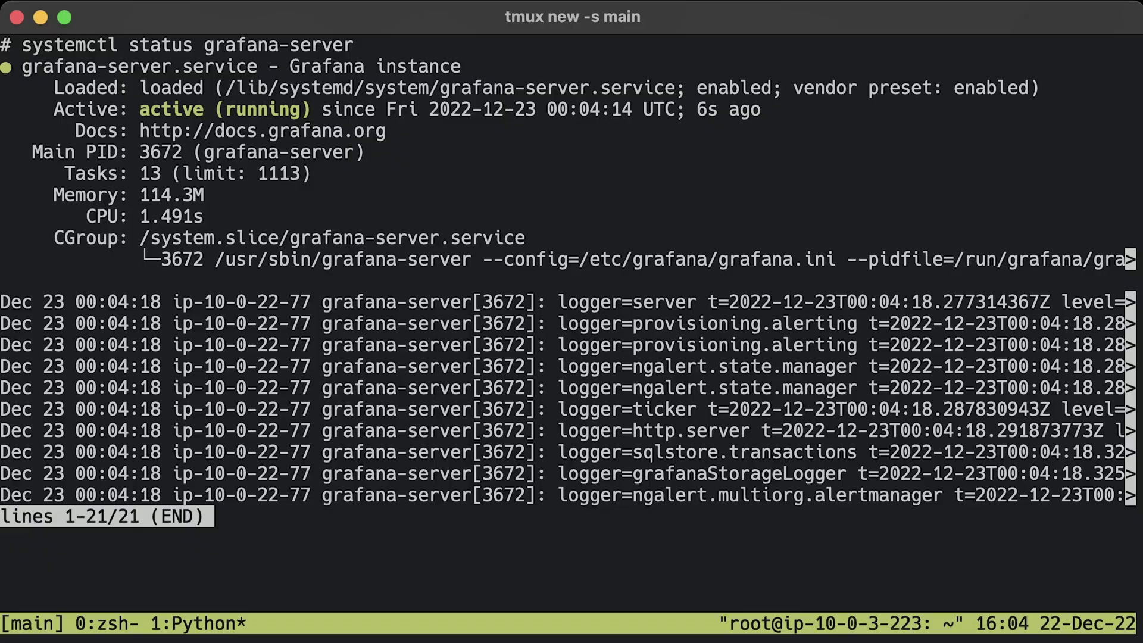
pyautogui.press('q')
# - Enter the server's IP with port 3000 in the browser address bar
pyautogui.press('super+Tab')
pyautogui.press('super+l')
pyautogui.write('54.221.99.119')
pyautogui.write(':3000')
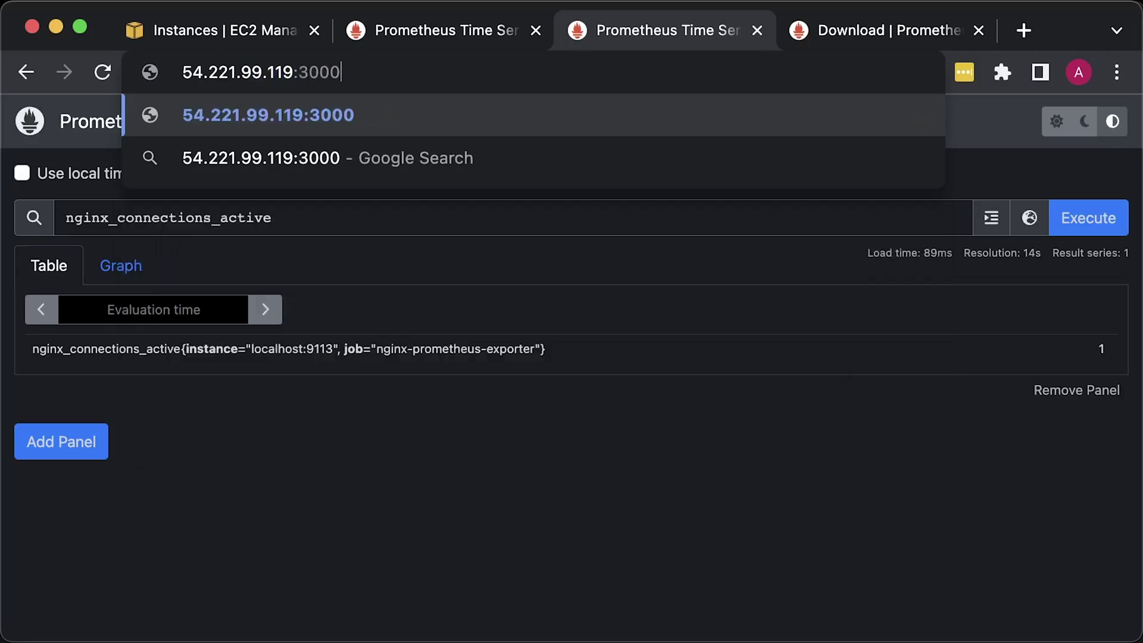
# - Sign in to Grafana with the default admin credentials
pyautogui.press('Return')
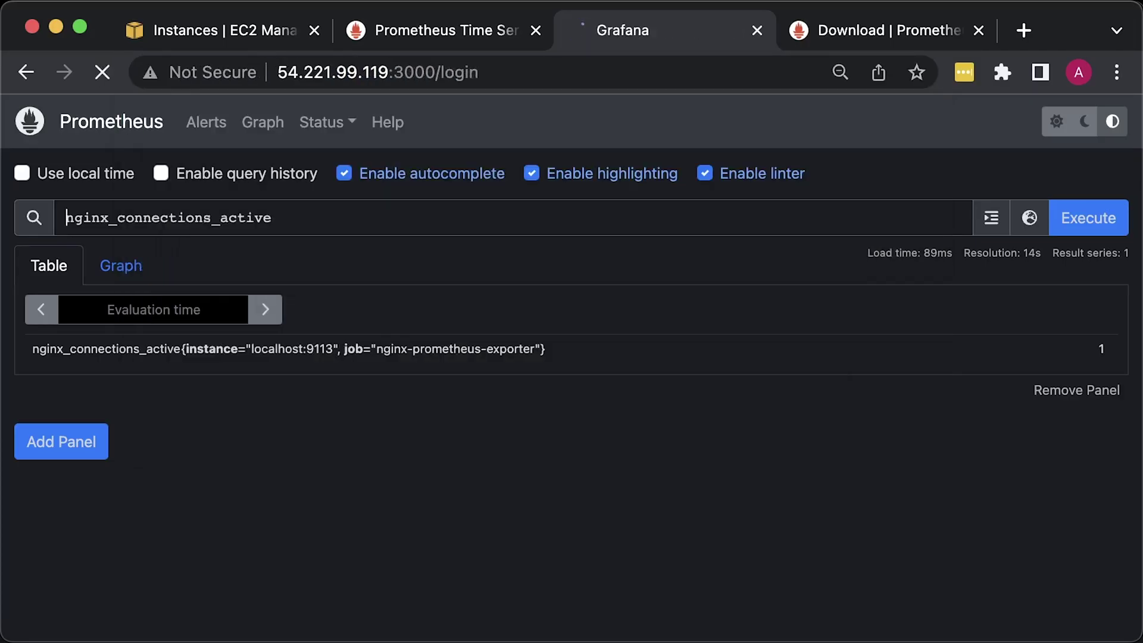
pyautogui.write('admin')
pyautogui.press('Tab')
pyautogui.write('admin')
pyautogui.press('Return')
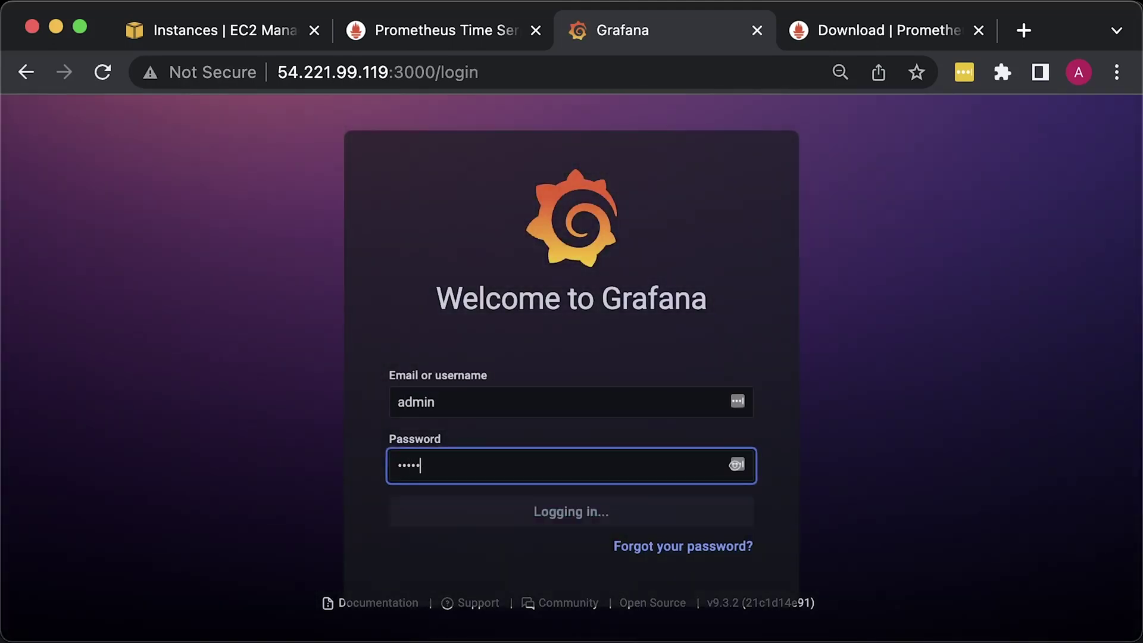
pyautogui.moveTo(27, 475)
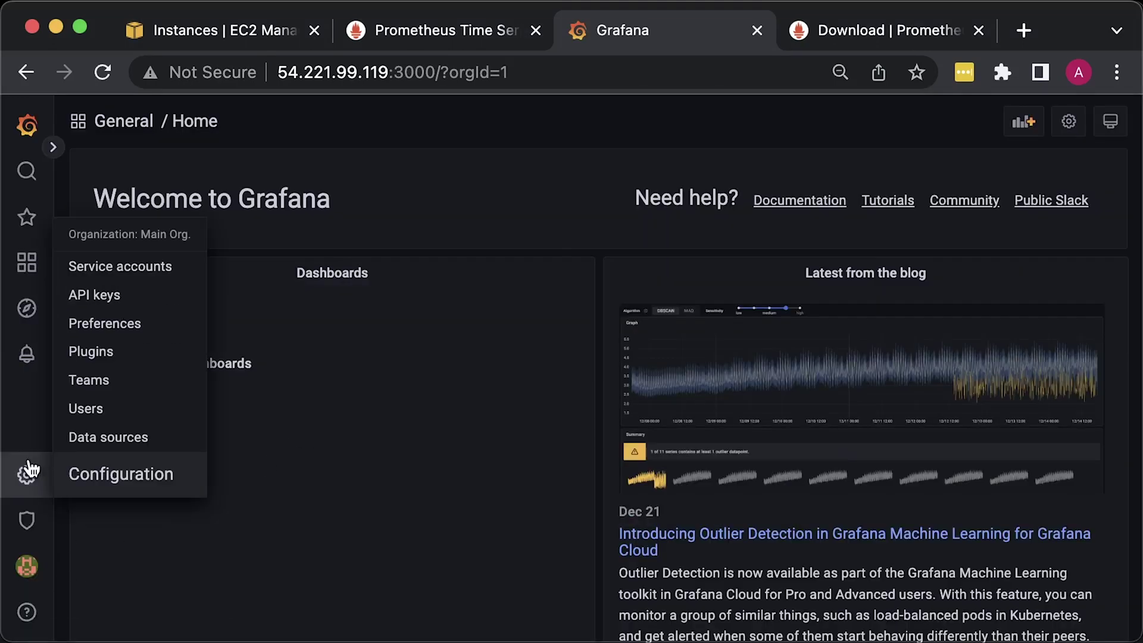
pyautogui.click(101, 441)
pyautogui.click(548, 383)
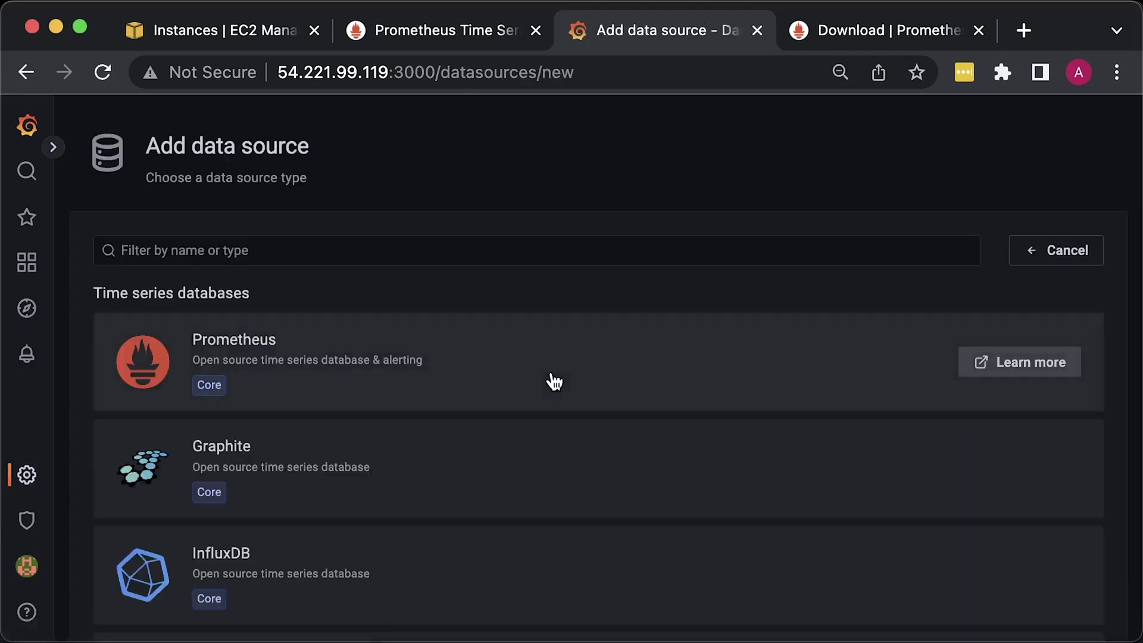
pyautogui.click(361, 361)
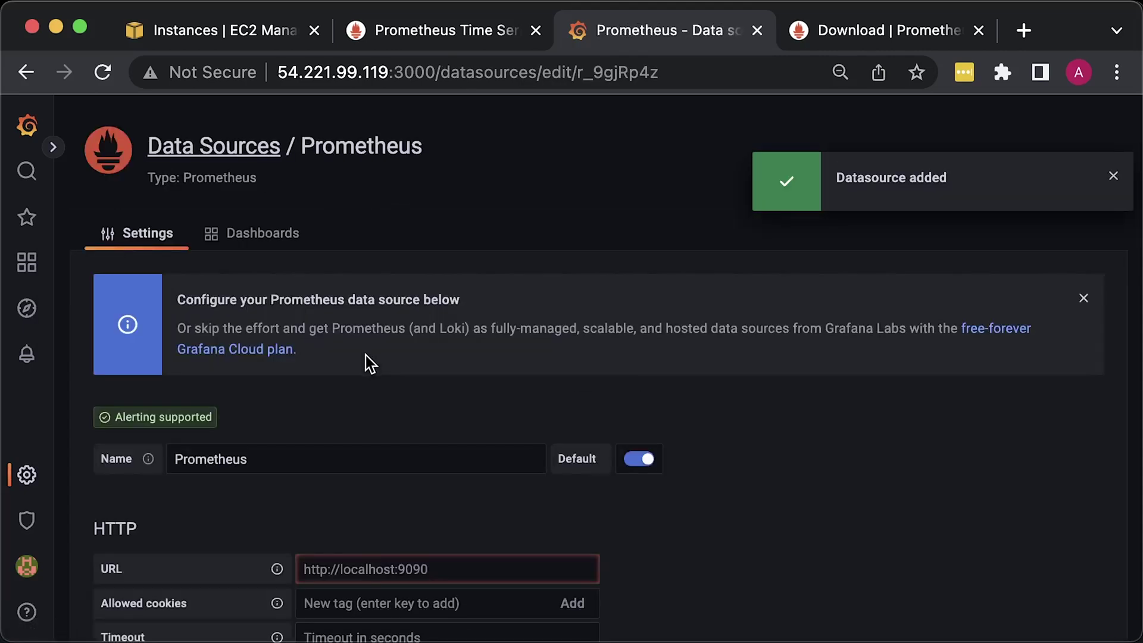
pyautogui.click(387, 569)
pyautogui.write('http://localhost:9090')
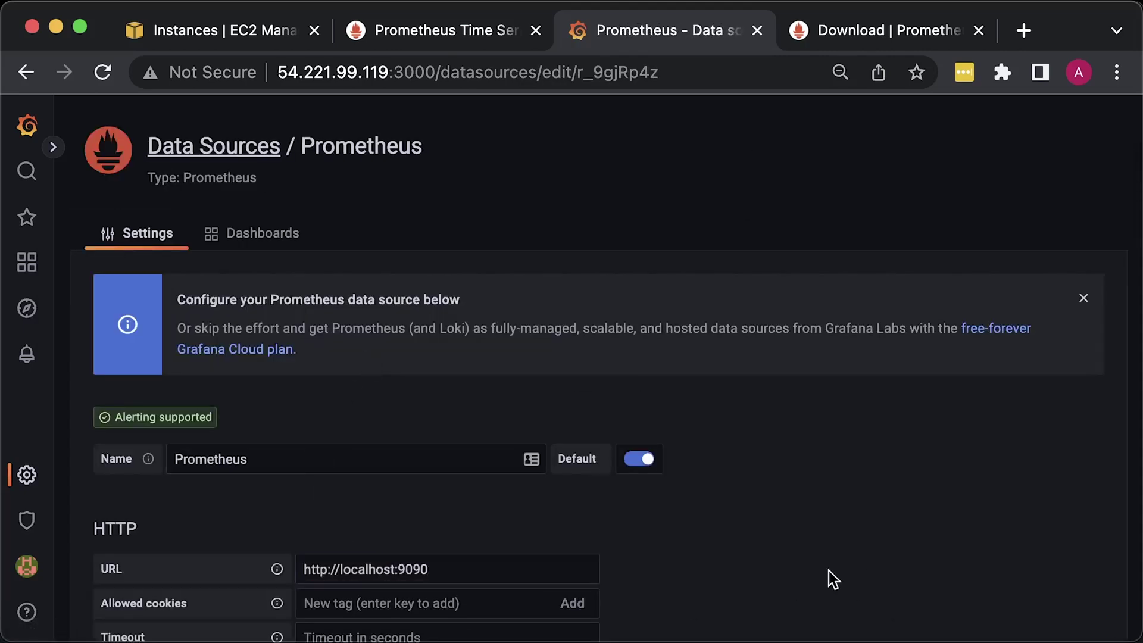
pyautogui.scroll(-15, 811, 577)
pyautogui.click(402, 533)
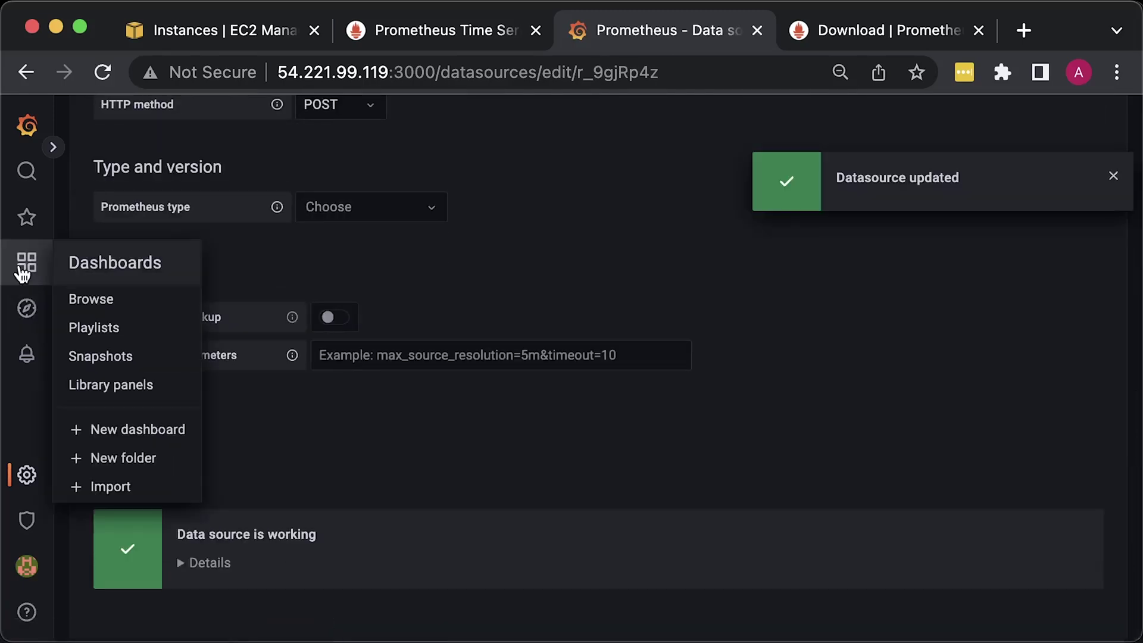
pyautogui.click(23, 267)
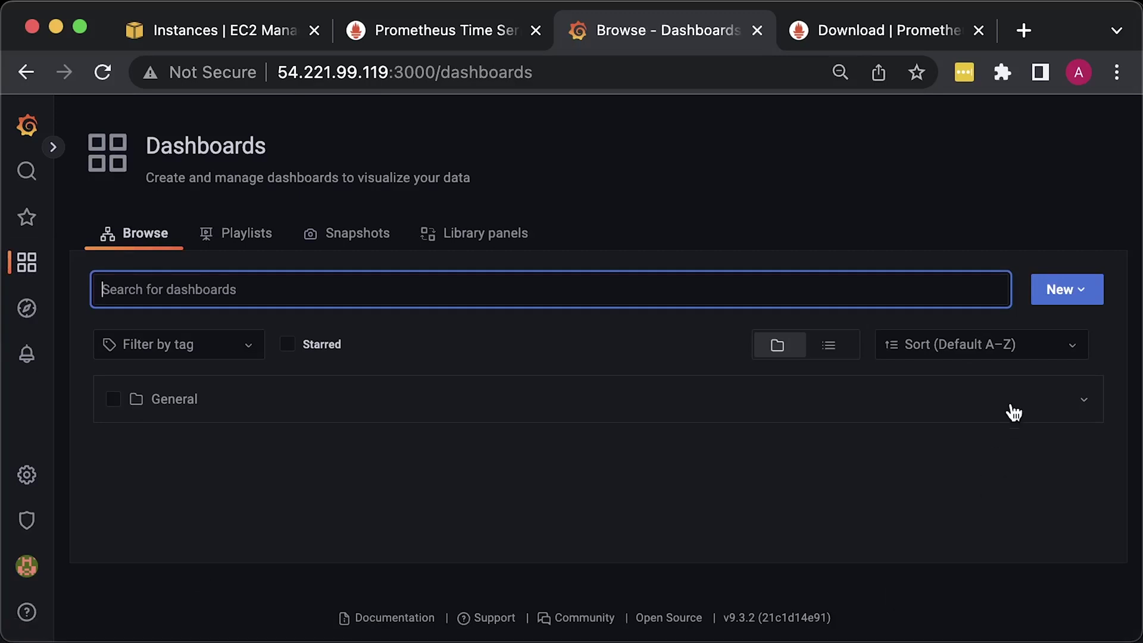
# - Create a new Grafana dashboard, rename it to Nginx in its settings, and save it
pyautogui.click(1079, 291)
pyautogui.click(1058, 331)
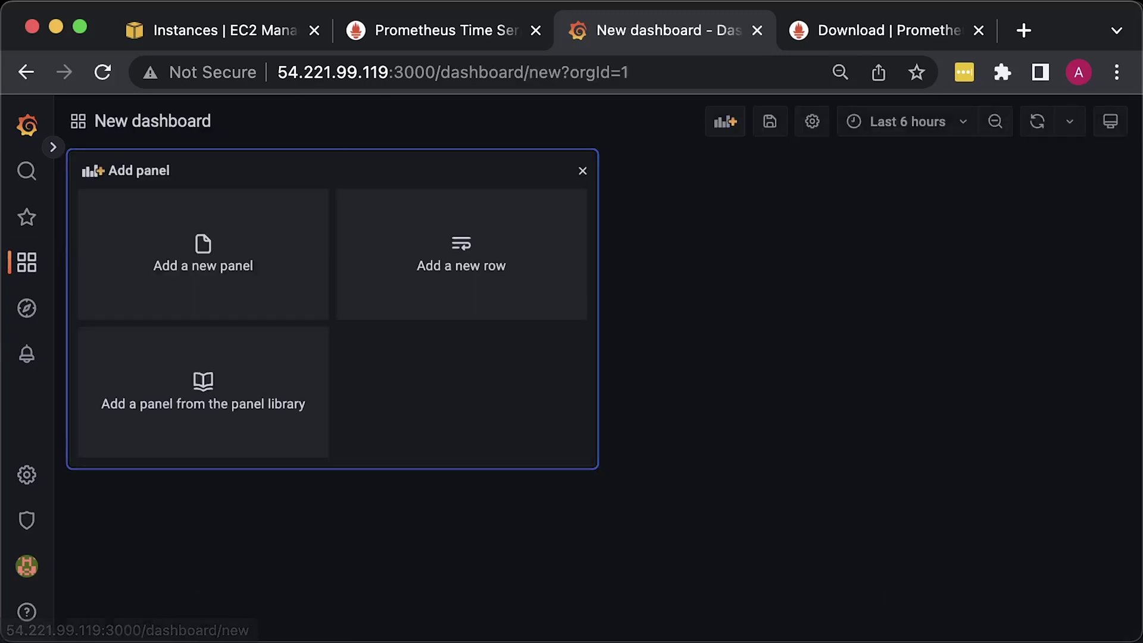
pyautogui.click(808, 121)
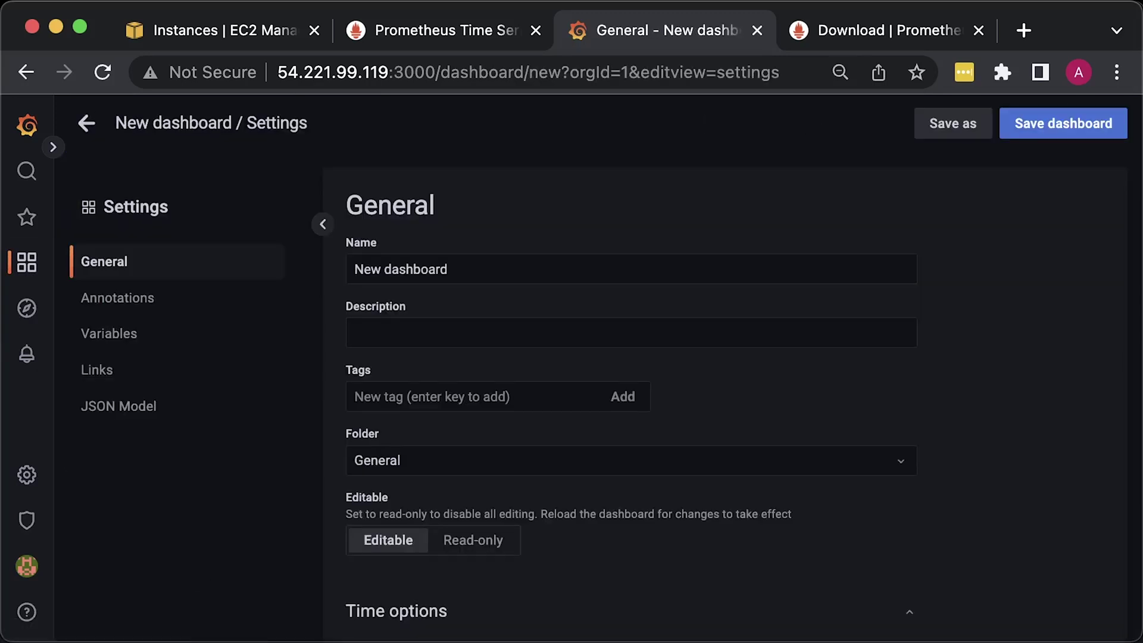
pyautogui.tripleClick(491, 272)
pyautogui.write('Nginx')
pyautogui.click(477, 127)
pyautogui.click(1048, 123)
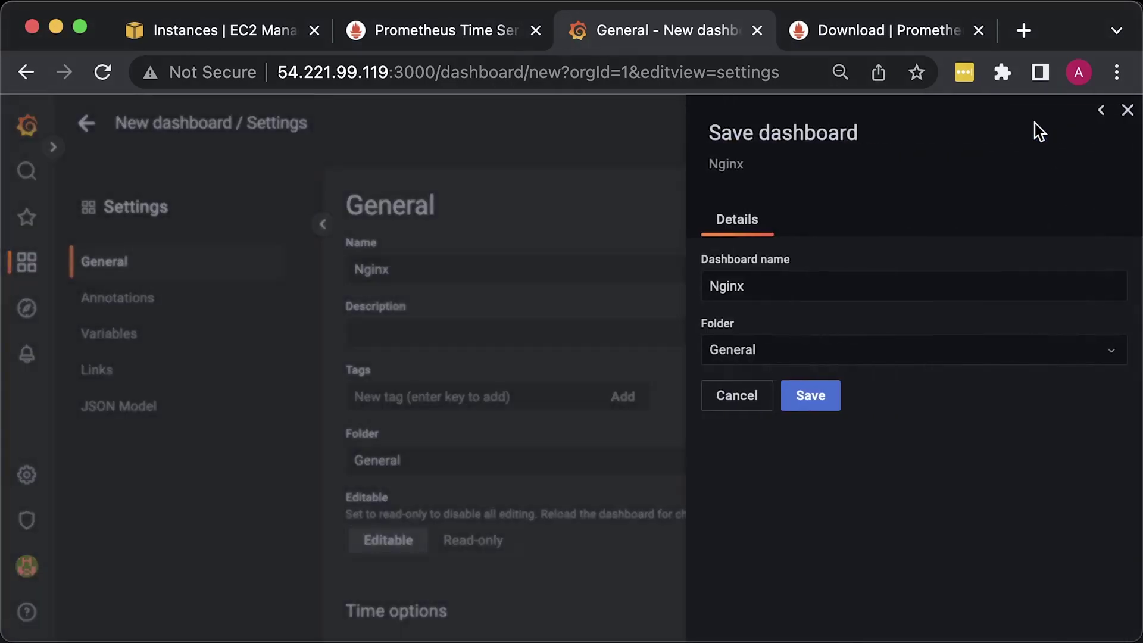
pyautogui.click(808, 395)
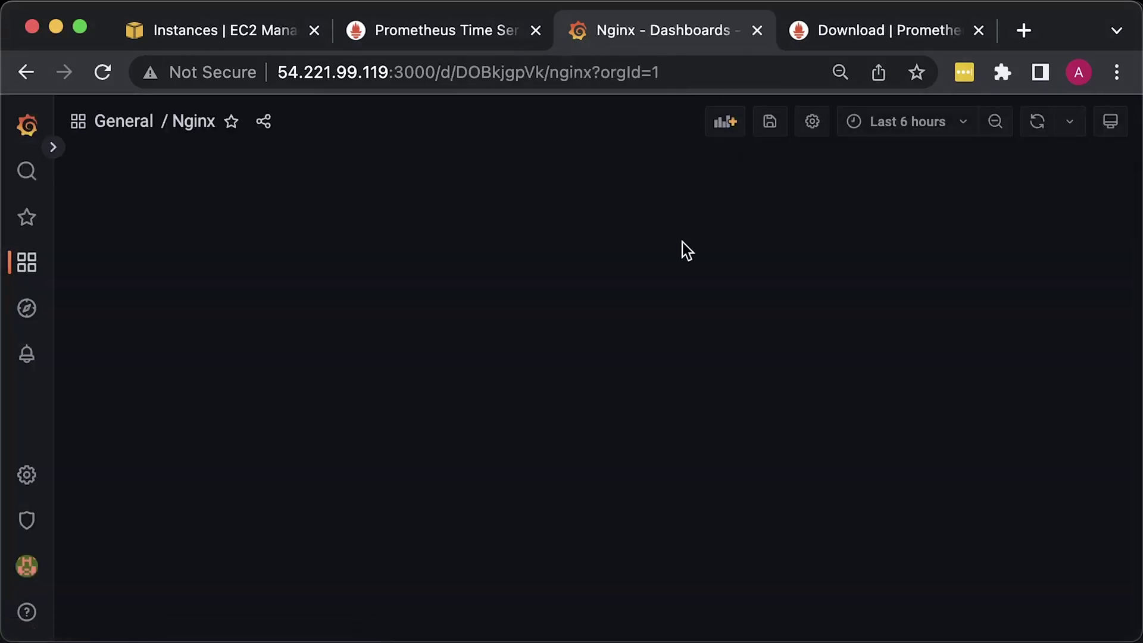
# - Add a new panel with the code query nginx_connections_active and run it
pyautogui.click(725, 122)
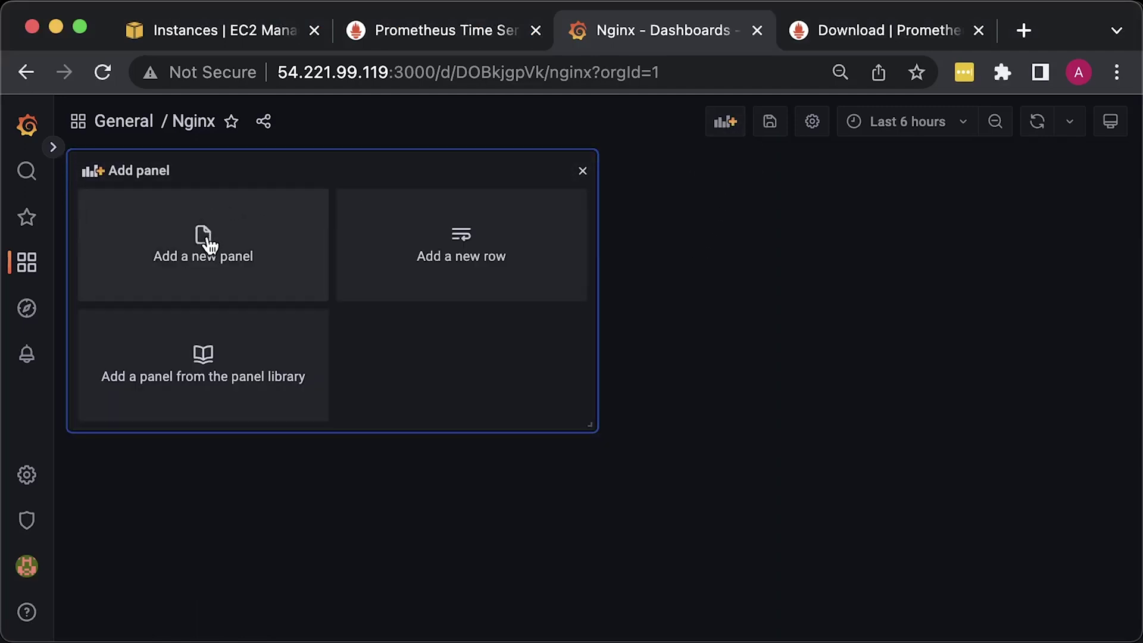
pyautogui.click(205, 241)
pyautogui.scroll(-2, 256, 518)
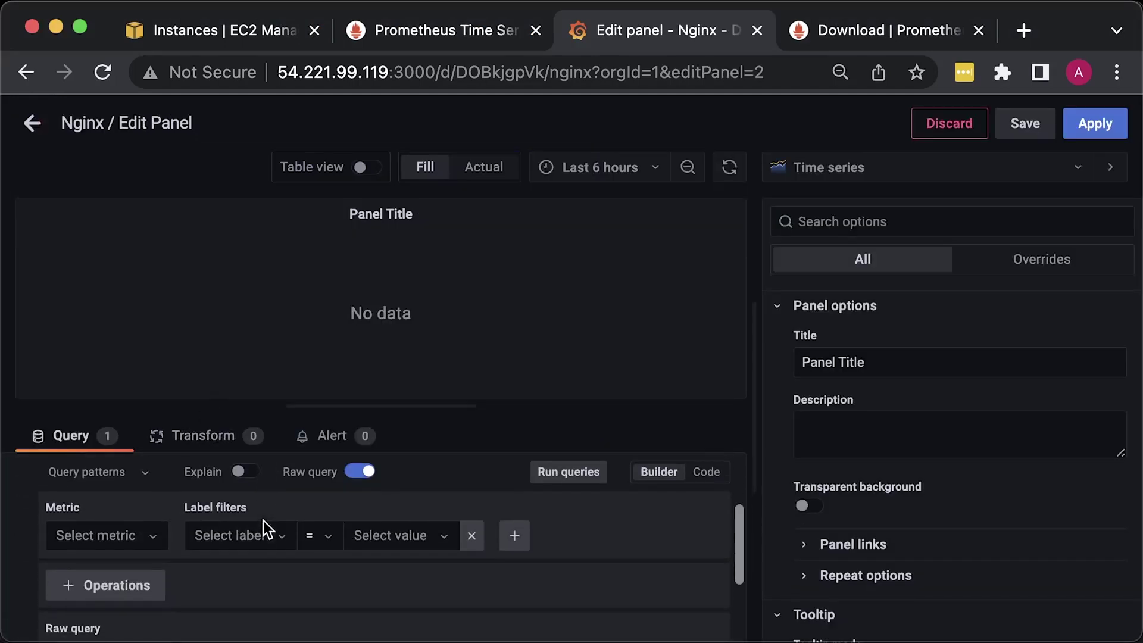
pyautogui.click(705, 478)
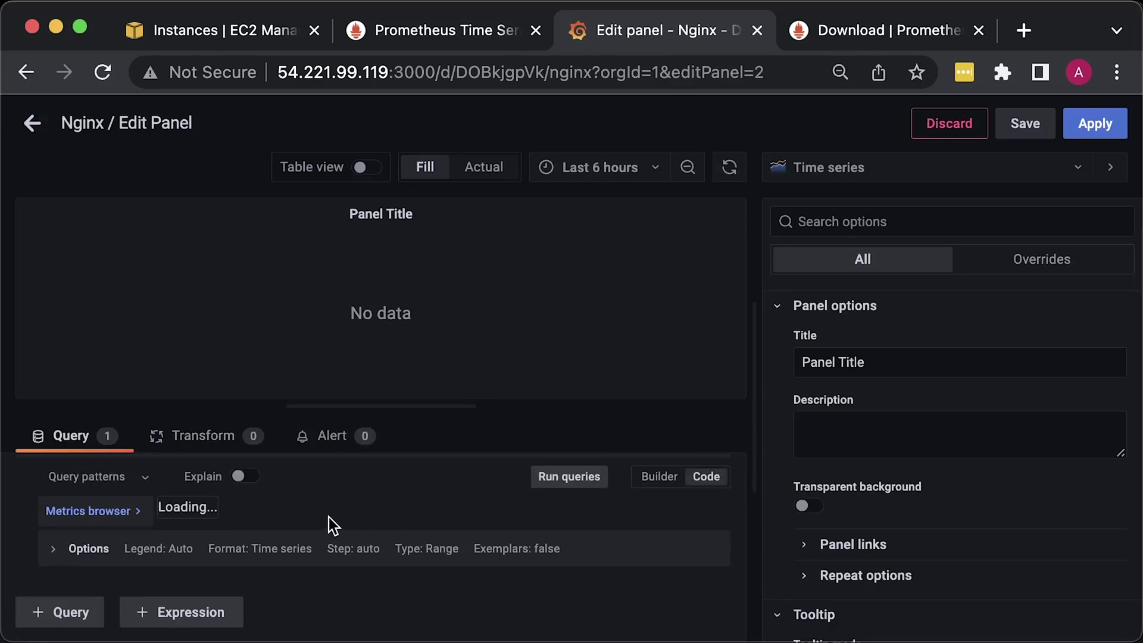
pyautogui.click(306, 521)
pyautogui.write('nginx_connections_active')
pyautogui.click(352, 605)
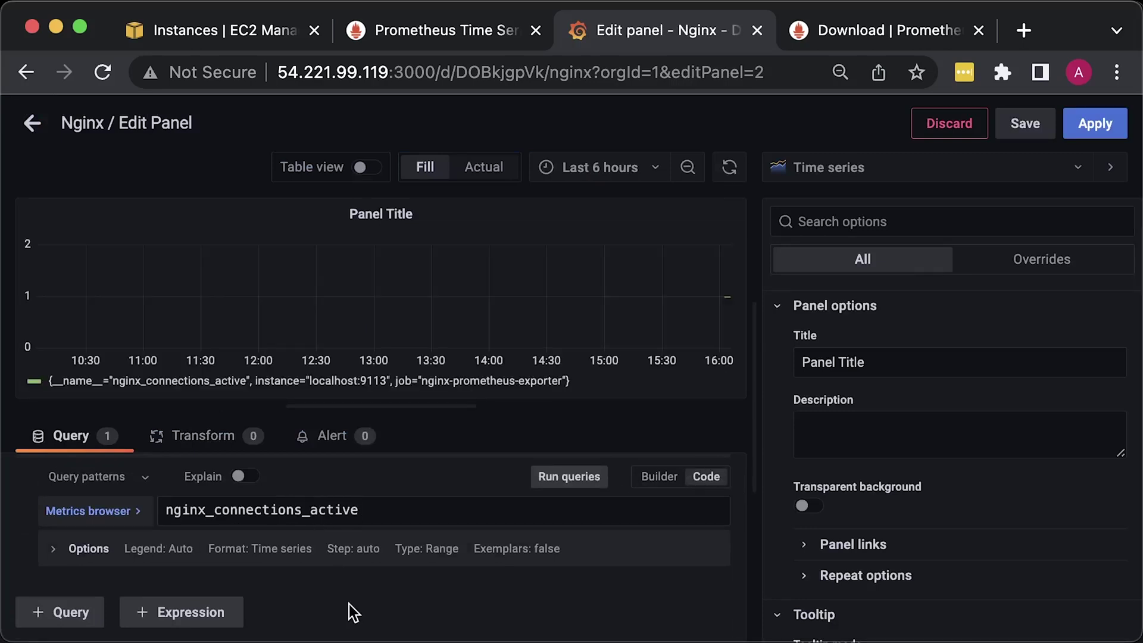
# - Set the panel legend to {{instance}}, title it Active Connections, and apply it
pyautogui.click(97, 556)
pyautogui.click(100, 613)
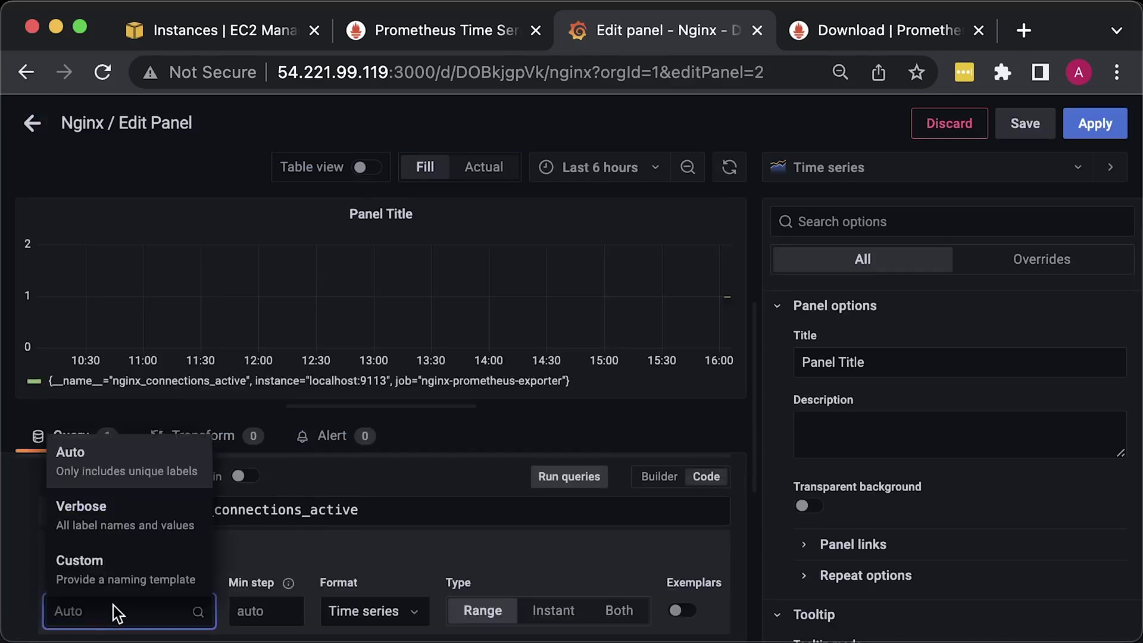
pyautogui.click(128, 579)
pyautogui.write('instan')
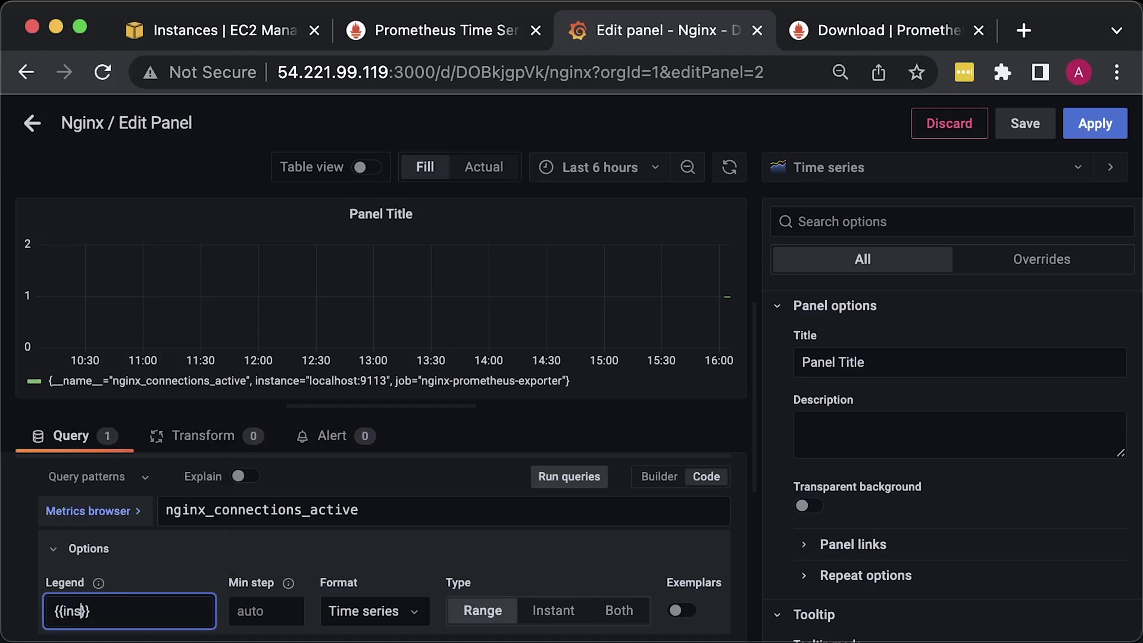
pyautogui.write('ce')
pyautogui.tripleClick(906, 359)
pyautogui.write('Active Connections')
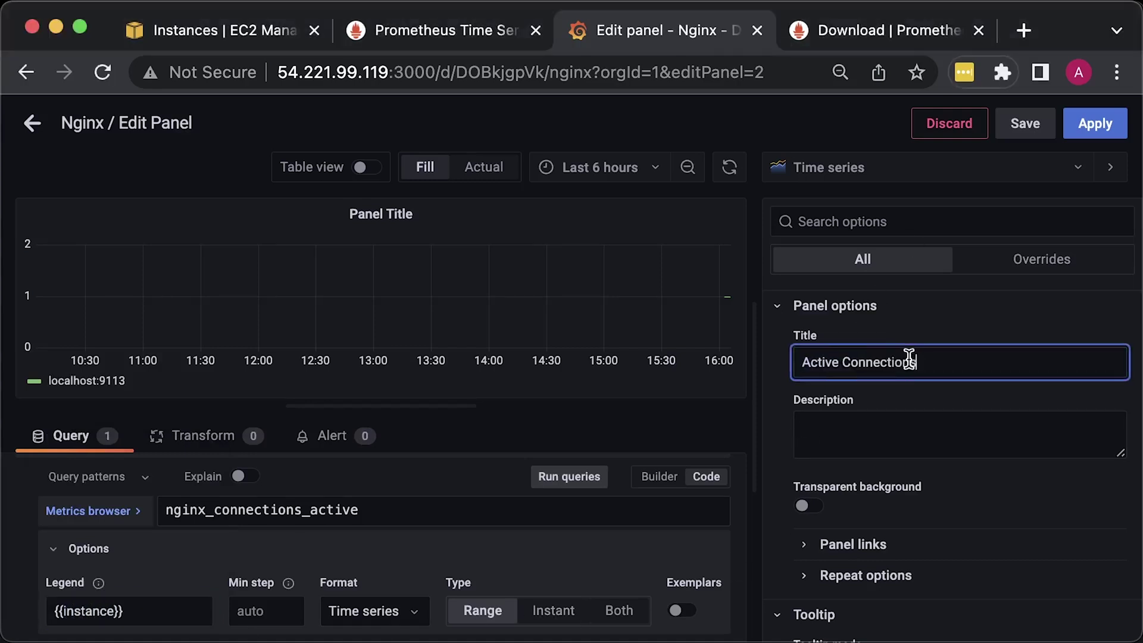
pyautogui.click(1099, 128)
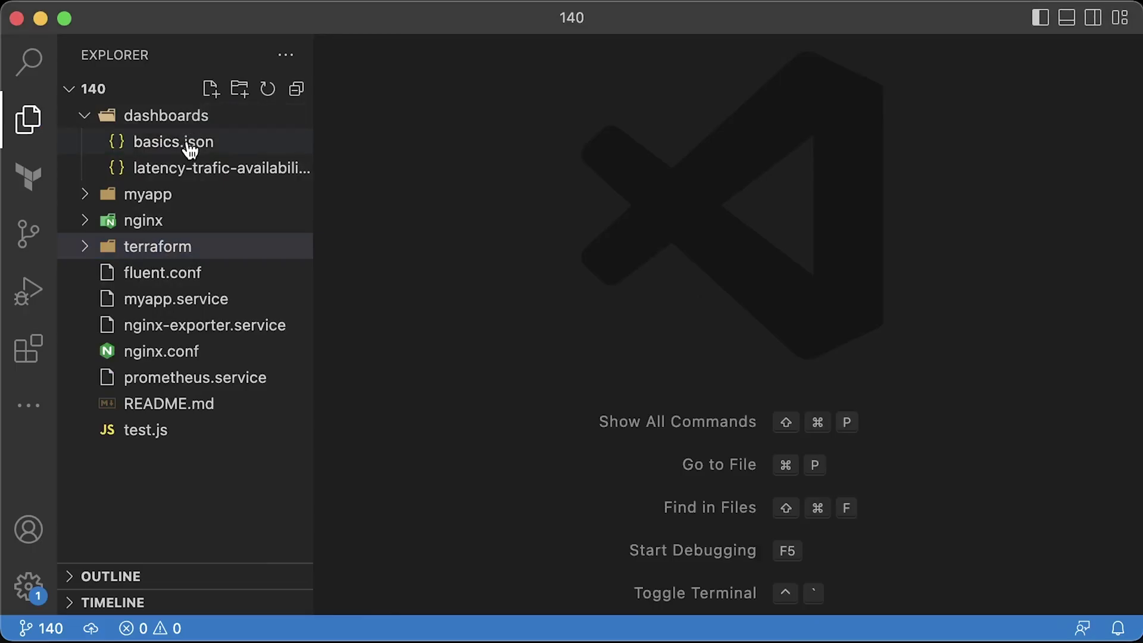
# - Import the Nginx dashboard by pasting the JSON from basics.json
pyautogui.click(187, 145)
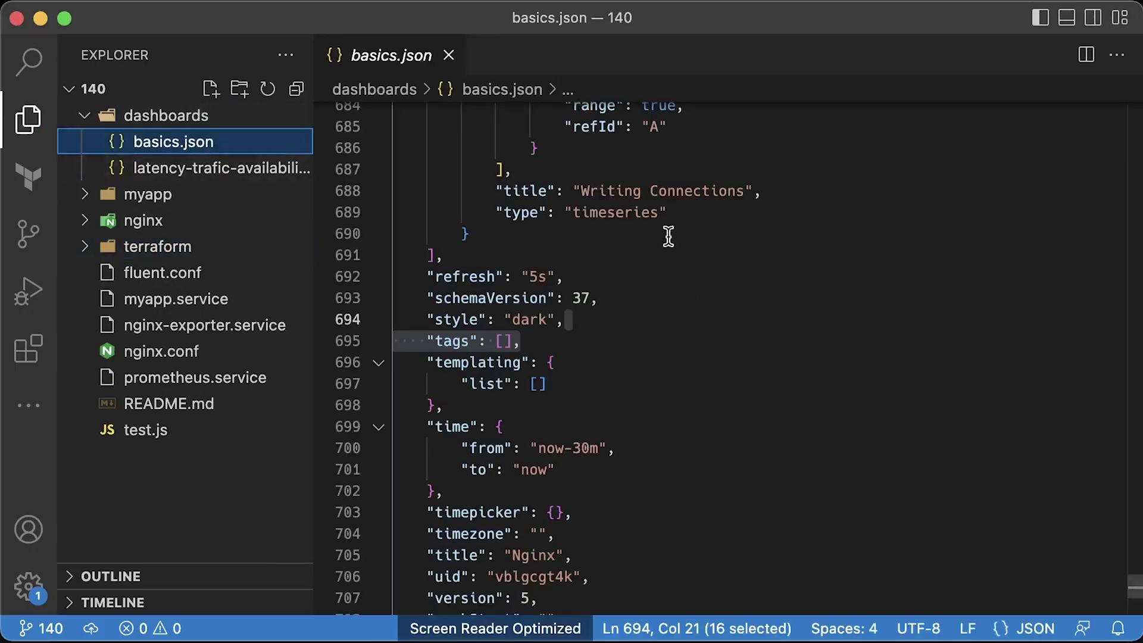
pyautogui.press('super+a')
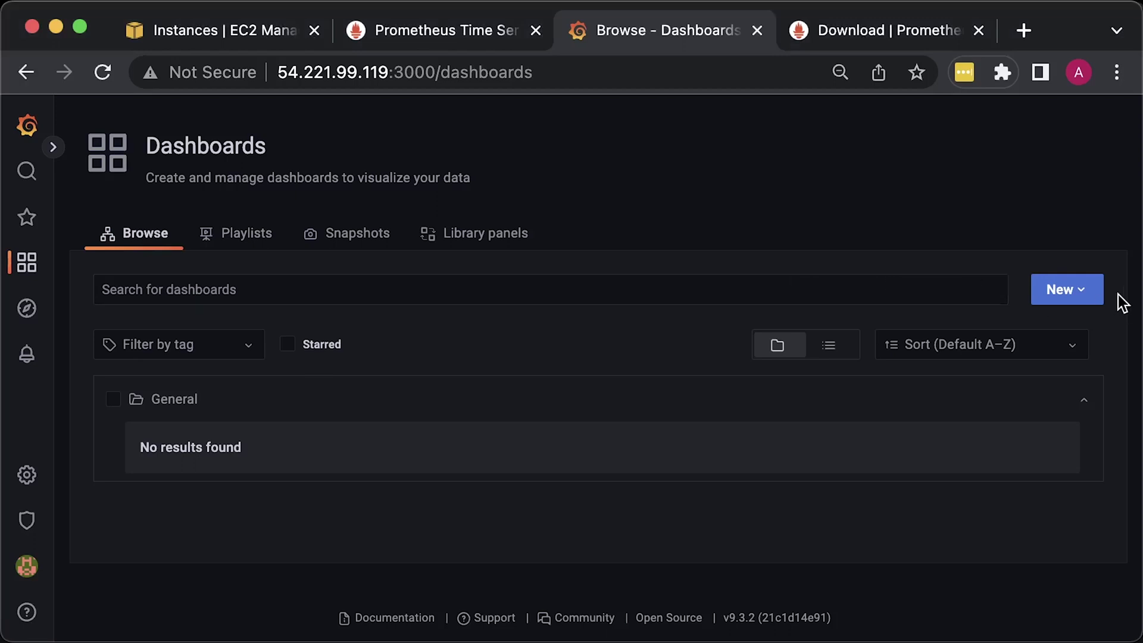
pyautogui.click(1082, 294)
pyautogui.click(1039, 393)
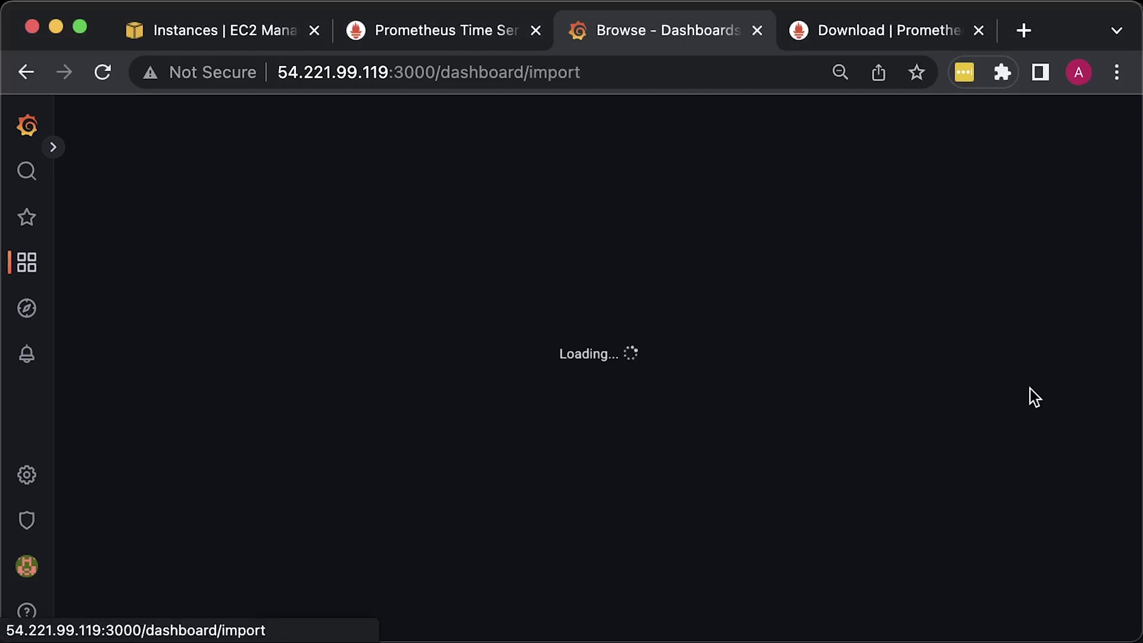
pyautogui.click(401, 401)
pyautogui.press('super+v')
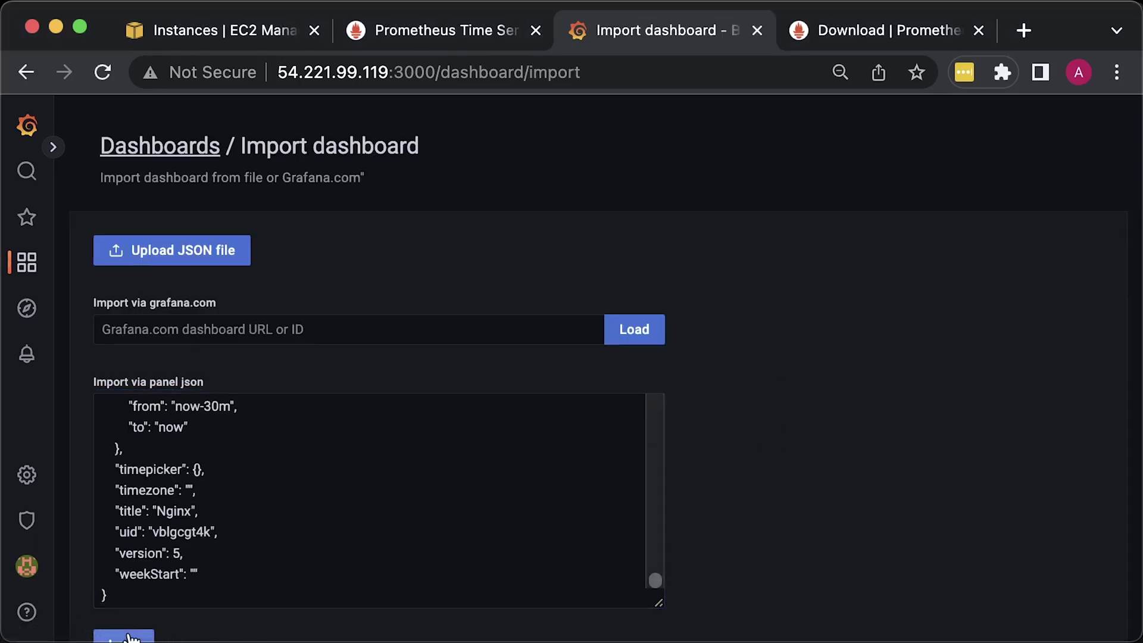
pyautogui.click(125, 637)
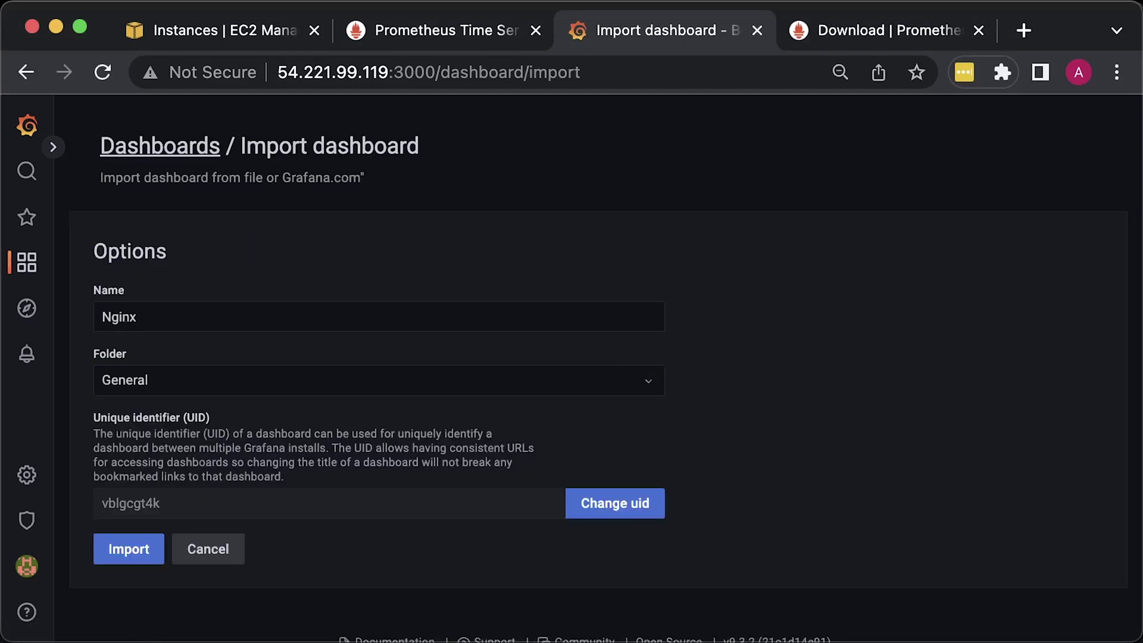
pyautogui.click(131, 551)
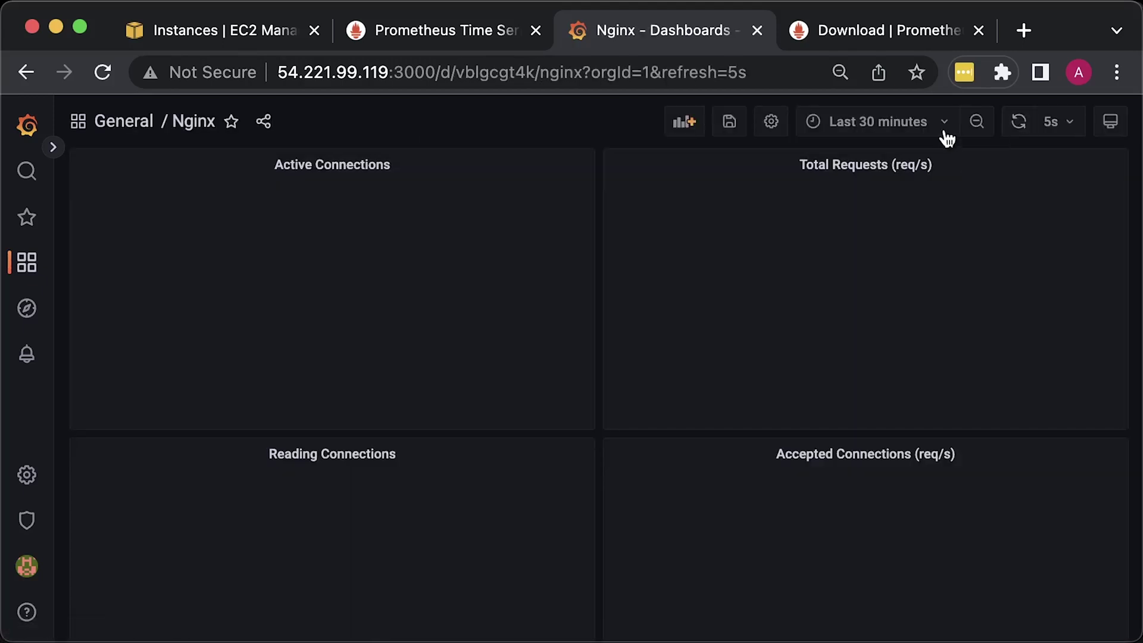
# - Re-run the Active Connections panel's nginx_connections_active query, apply it, and review the dashboard panels
pyautogui.click(398, 167)
pyautogui.click(363, 225)
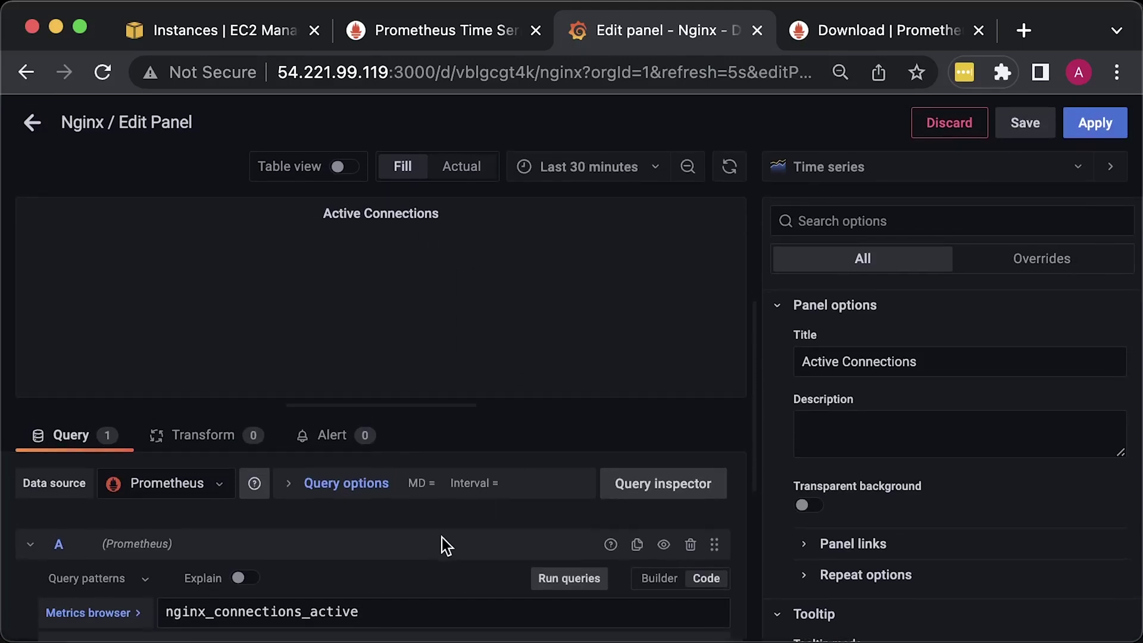
pyautogui.scroll(-3, 442, 544)
pyautogui.scroll(3, 442, 541)
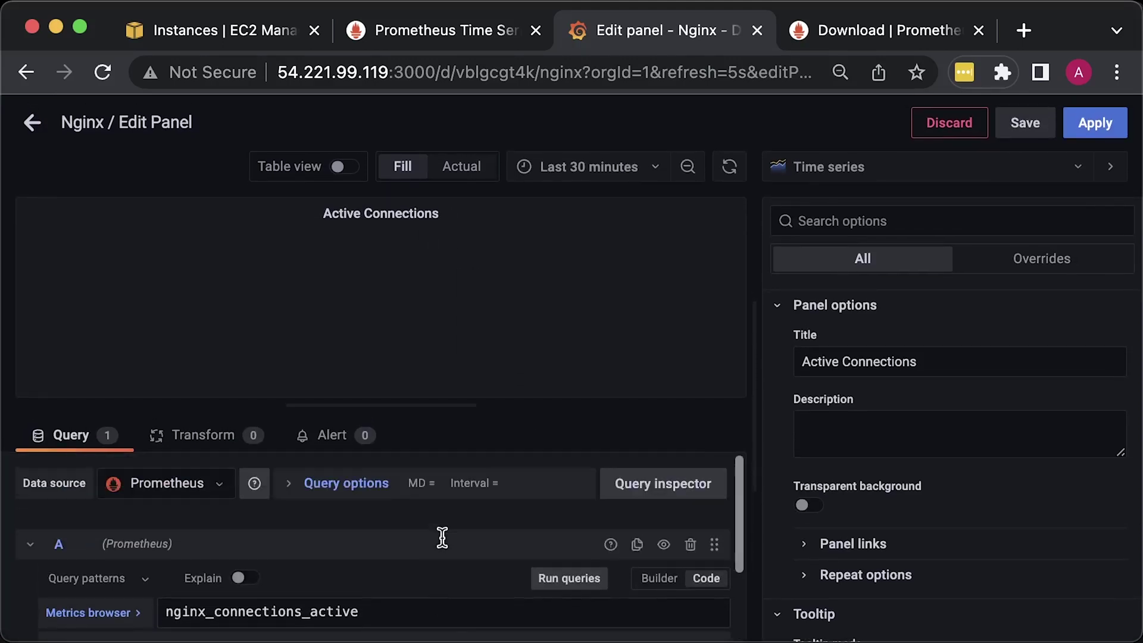
pyautogui.click(370, 610)
pyautogui.click(385, 570)
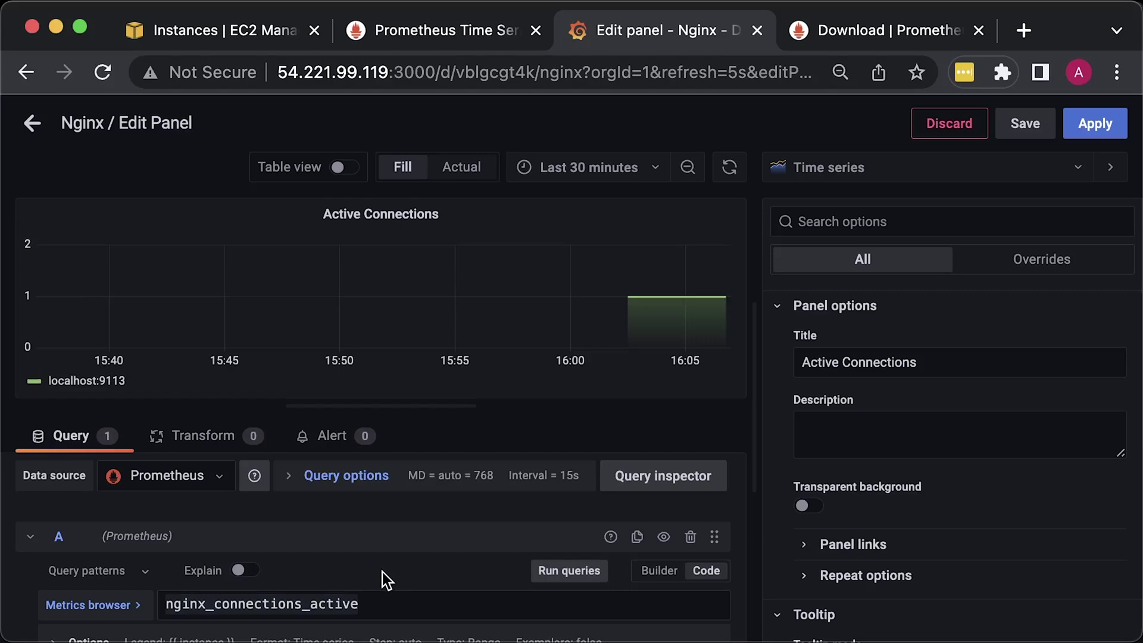
pyautogui.click(1094, 124)
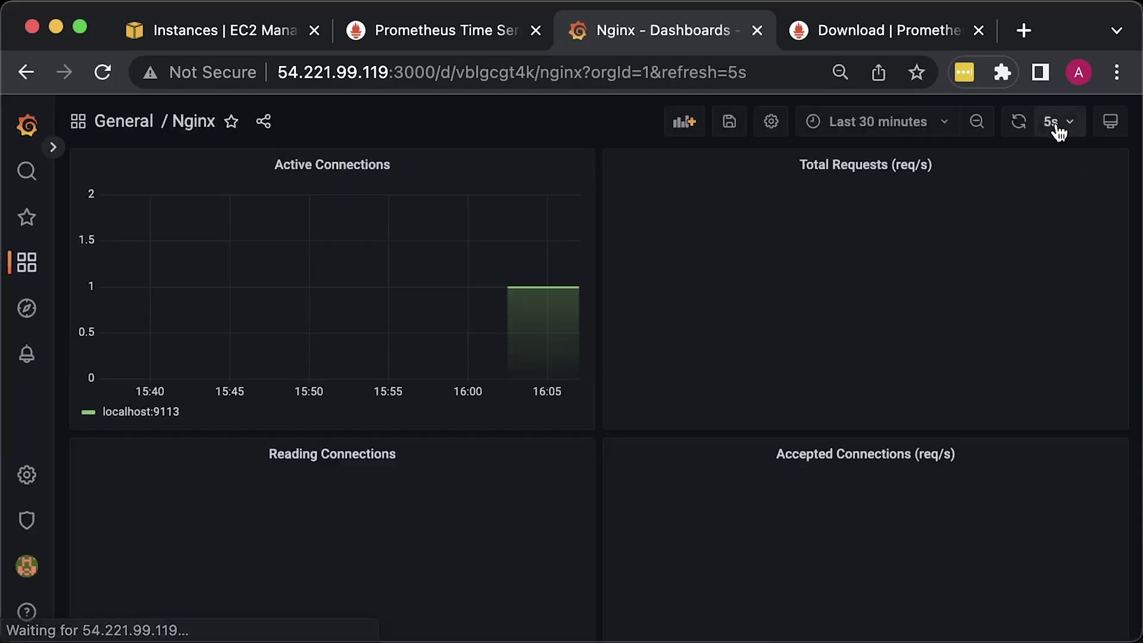
pyautogui.scroll(-3, 659, 449)
pyautogui.scroll(3, 659, 445)
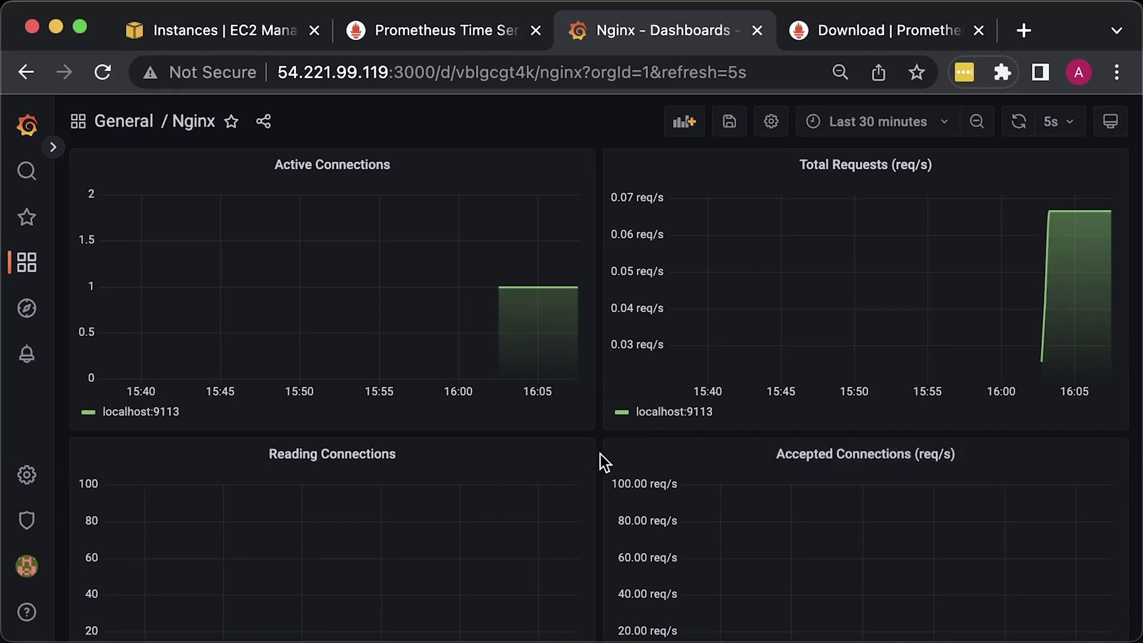
pyautogui.scroll(-5, 600, 455)
pyautogui.scroll(-6, 601, 455)
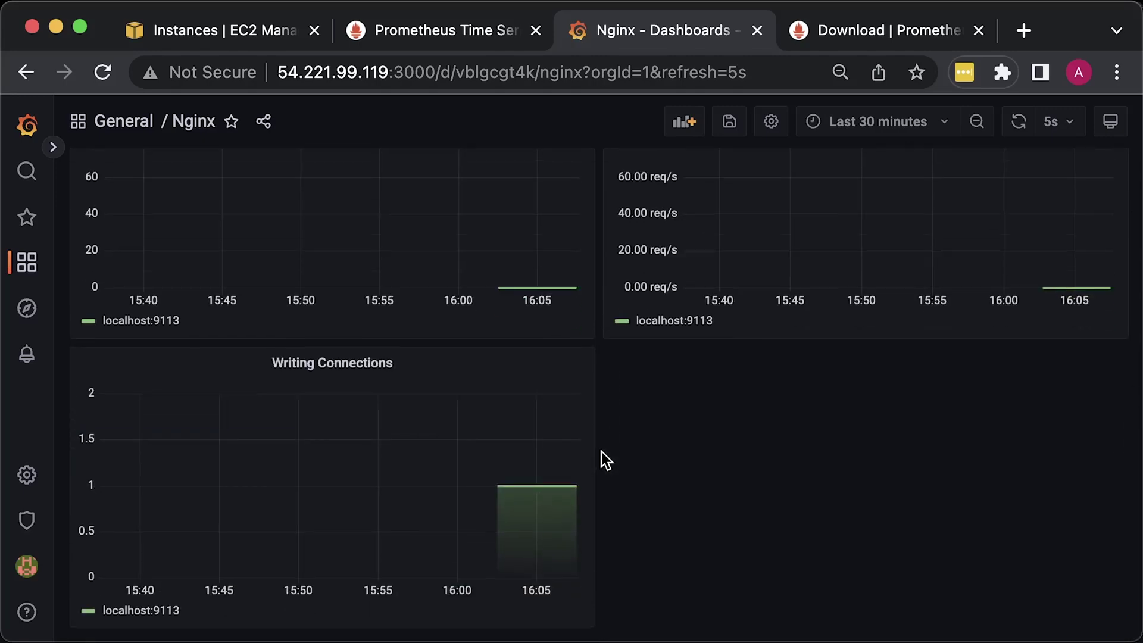
pyautogui.scroll(10, 600, 452)
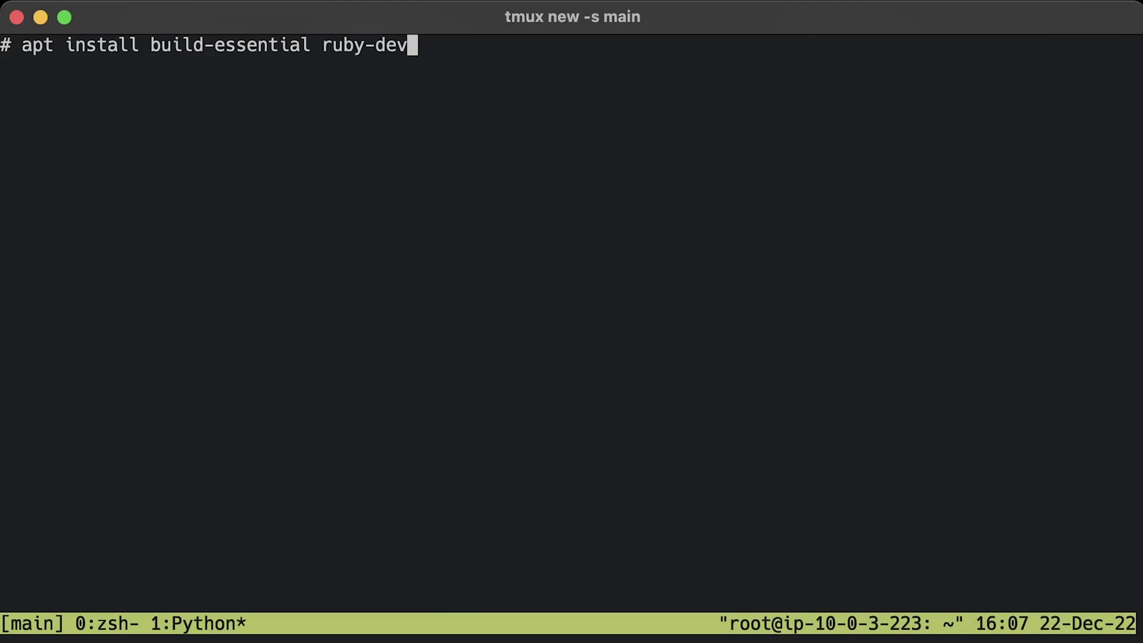
# - Install build-essential and ruby-dev, then check the Ruby version
pyautogui.press('Return')
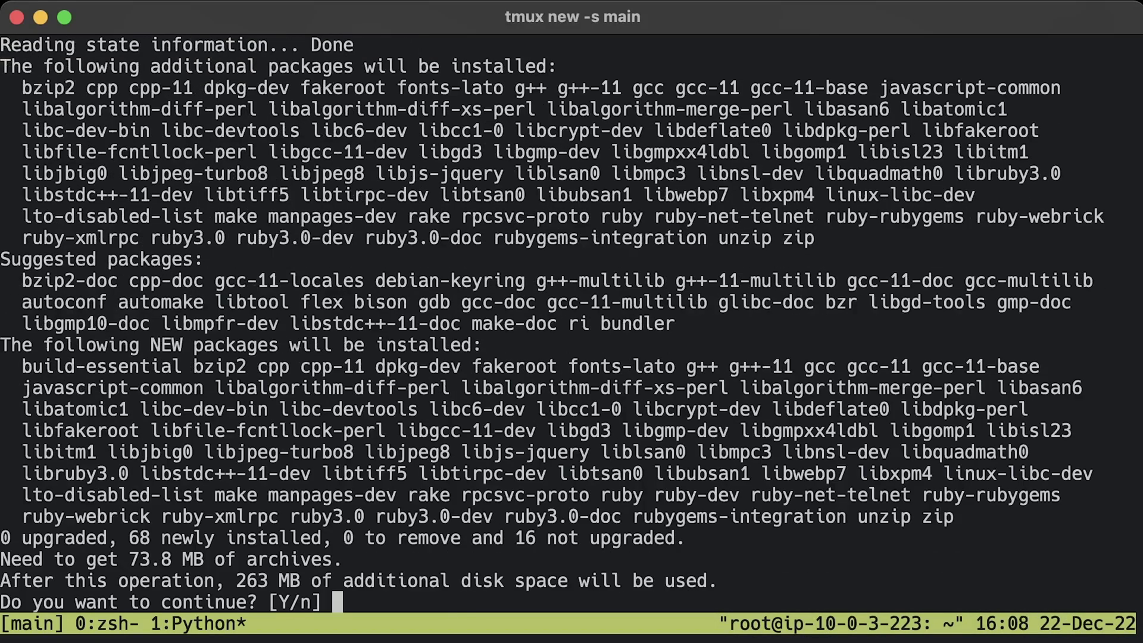
pyautogui.write('y')
pyautogui.press('Return')
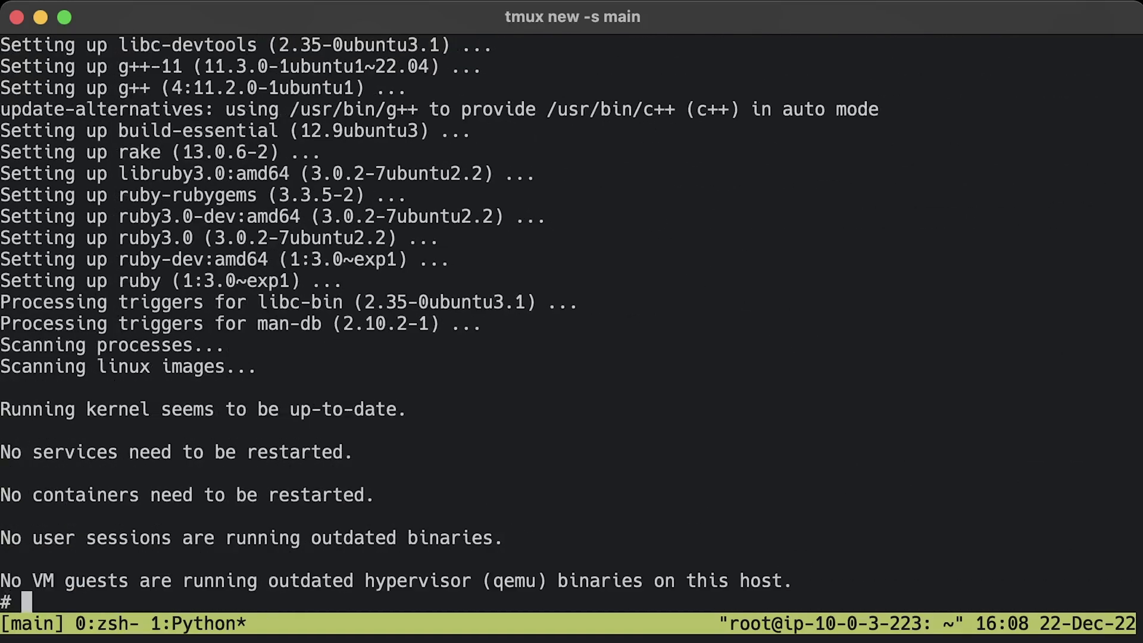
pyautogui.hotkey('ctrl', 'l')
pyautogui.write('ruby --version')
pyautogui.press('Return')
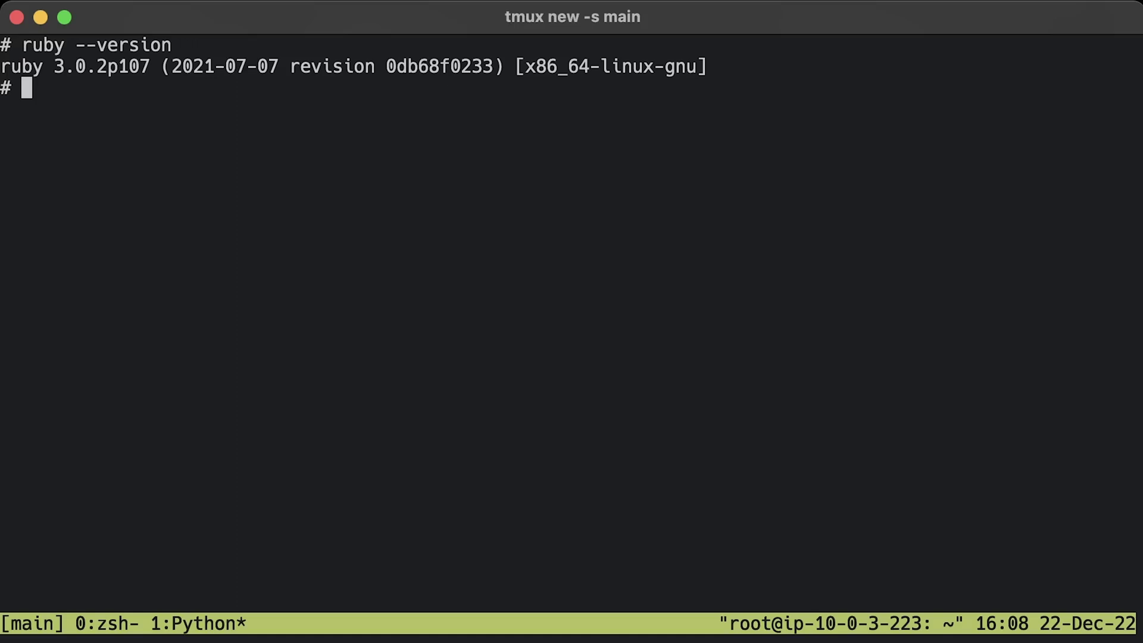
# - Install the Fluentd 1.15.3 gem and fluent-plugin-prometheus, then verify the Fluentd version
pyautogui.hotkey('ctrl', 'l')
pyautogui.write('gem install fluentd --no-doc')
pyautogui.press('Return')
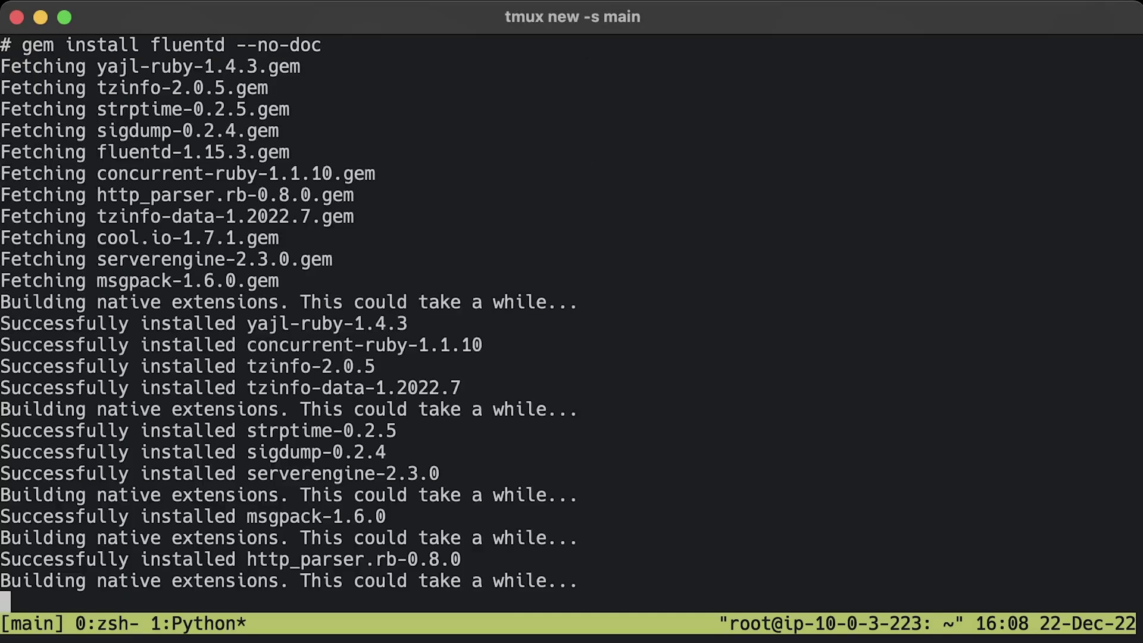
pyautogui.hotkey('ctrl', 'l')
pyautogui.write('gem install fluent-plugin-prometheus')
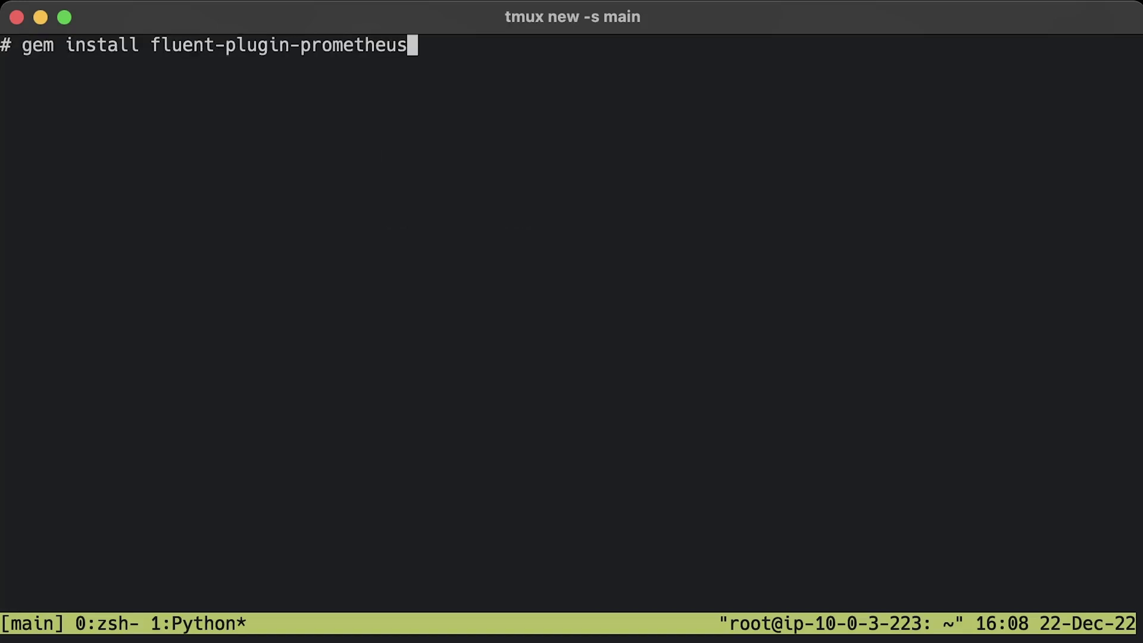
pyautogui.press('Return')
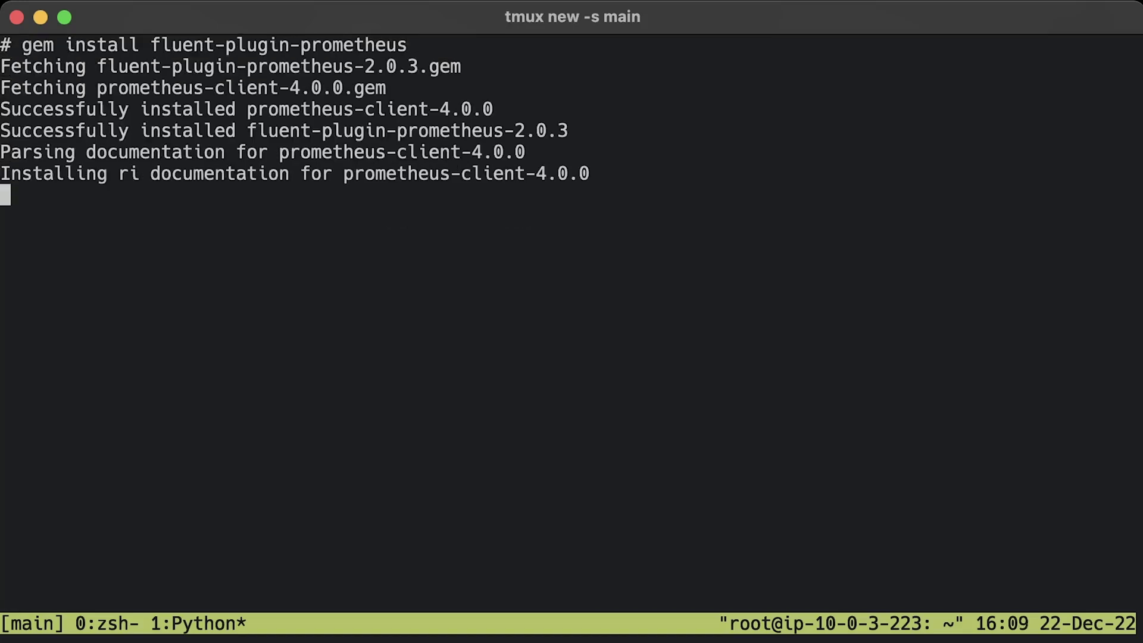
pyautogui.hotkey('ctrl', 'l')
pyautogui.write('fluentd --version')
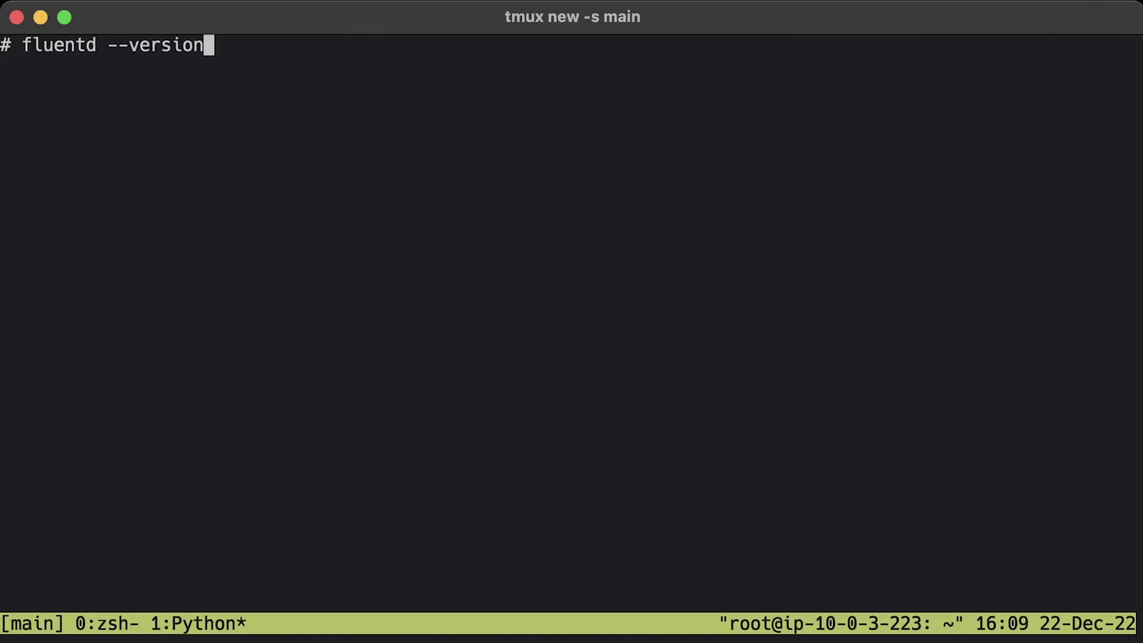
pyautogui.press('Return')
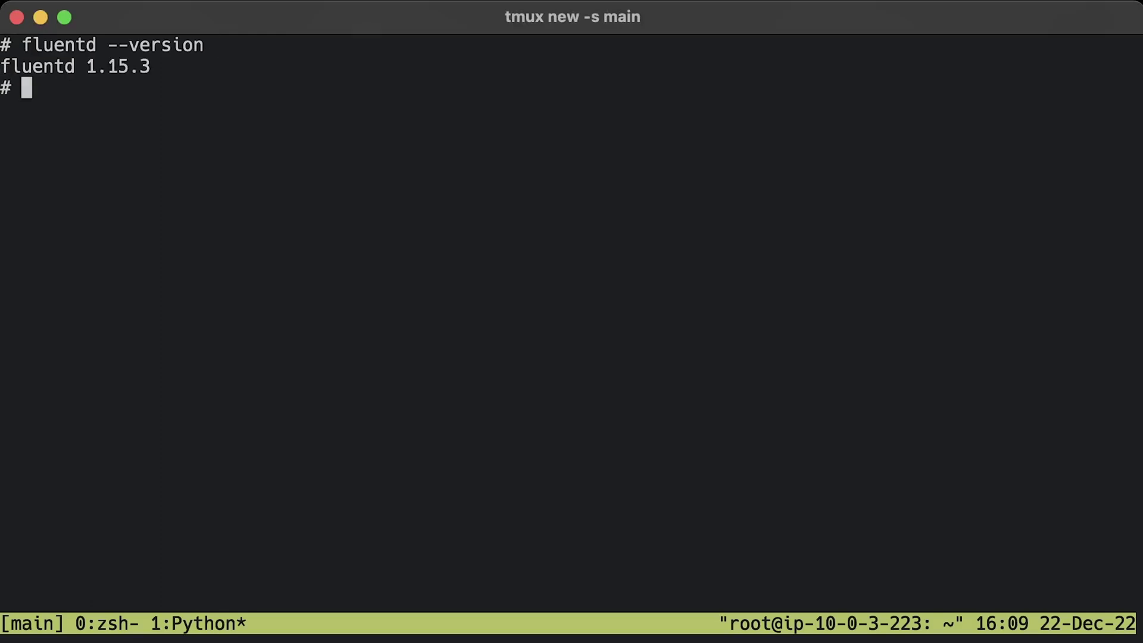
# - Create the /etc/fluent directory
pyautogui.hotkey('ctrl', 'l')
pyautogui.write('mkdir /etc/fluent/')
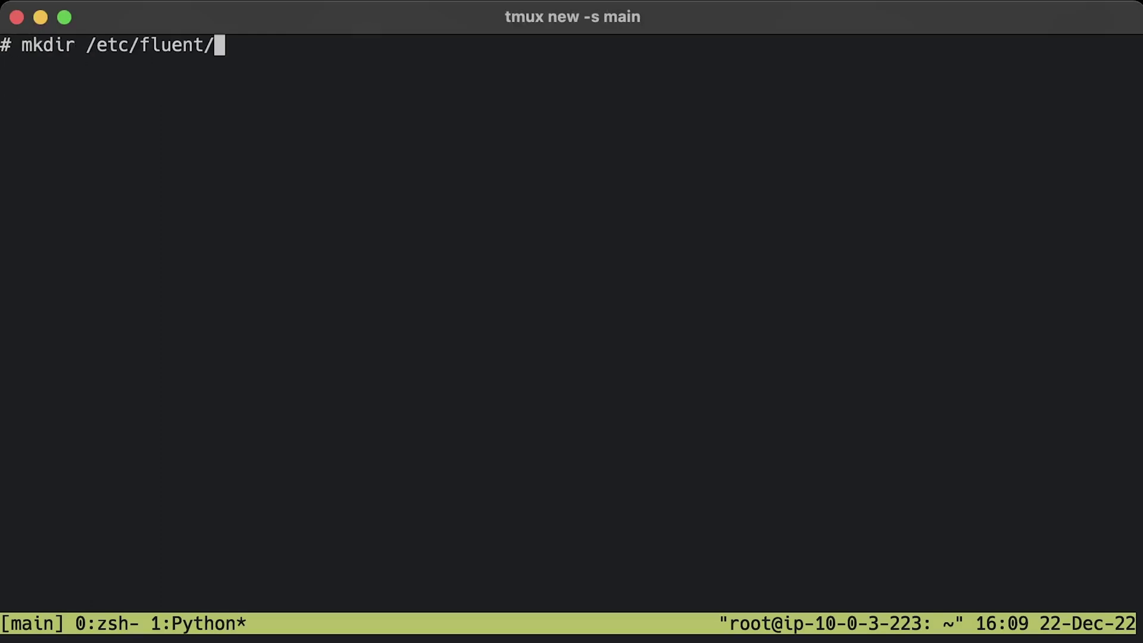
pyautogui.press('Return')
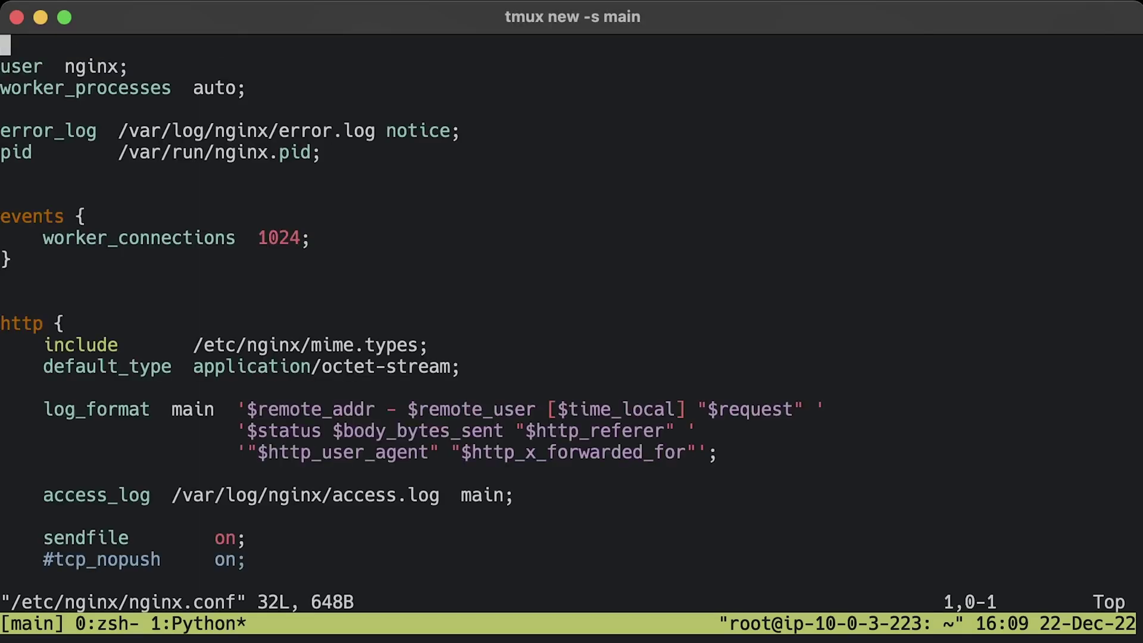
# - Delete the old log_format lines in nginx.conf
pyautogui.press('j')
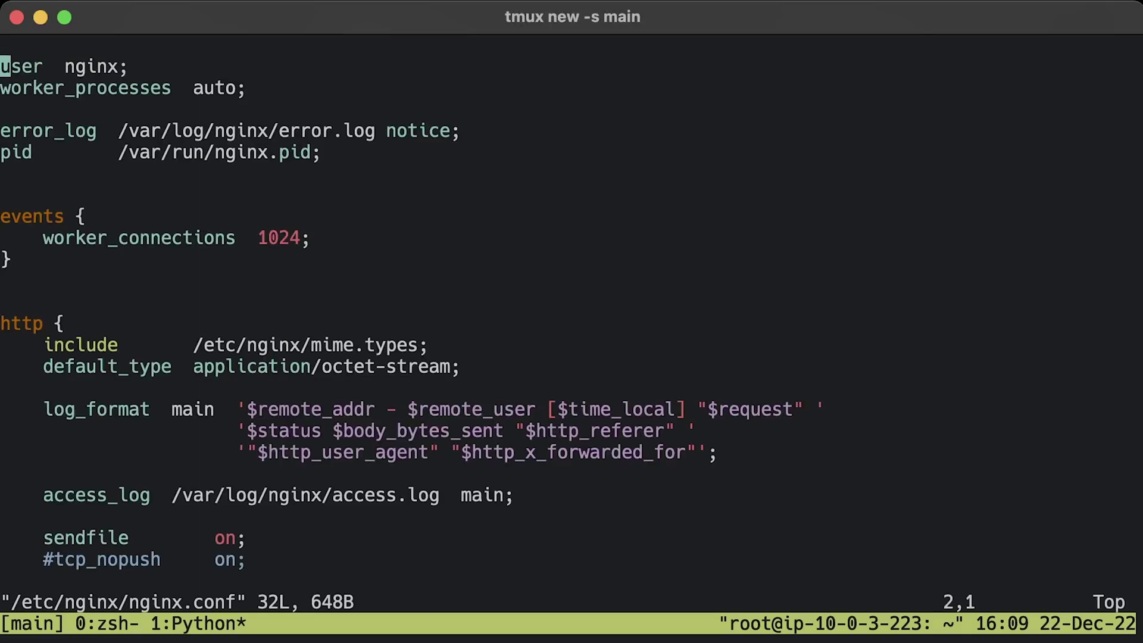
pyautogui.press('j')
pyautogui.press('1')
pyautogui.press('0')
pyautogui.press('j')
pyautogui.press('j')
pyautogui.press('j')
pyautogui.press('j')
pyautogui.press('j')
pyautogui.press('j')
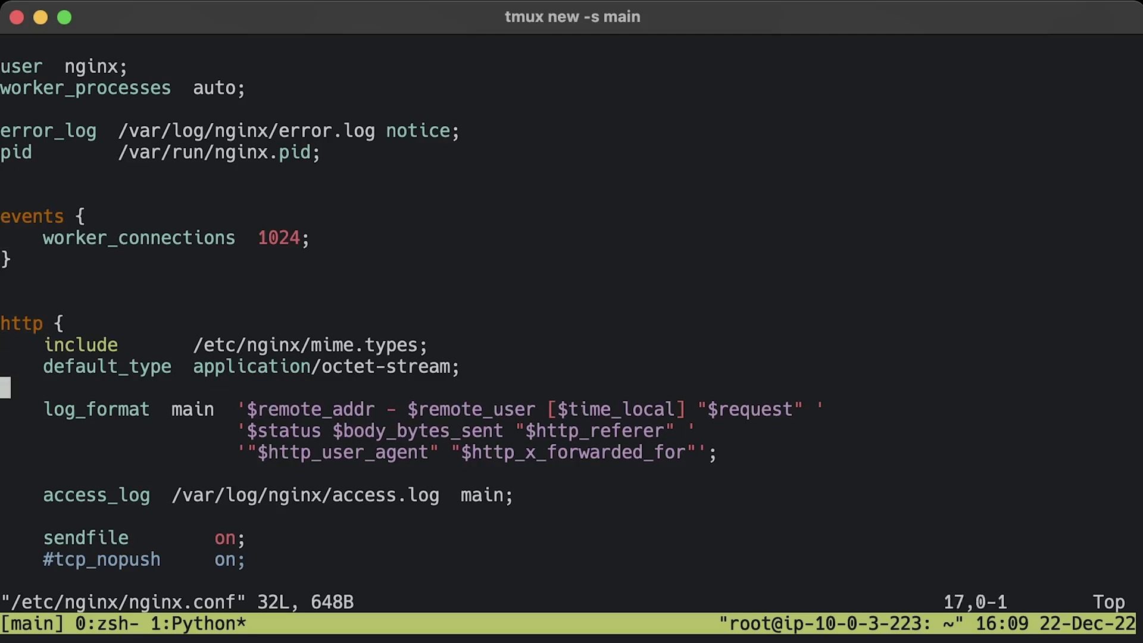
pyautogui.press('d')
pyautogui.press('d')
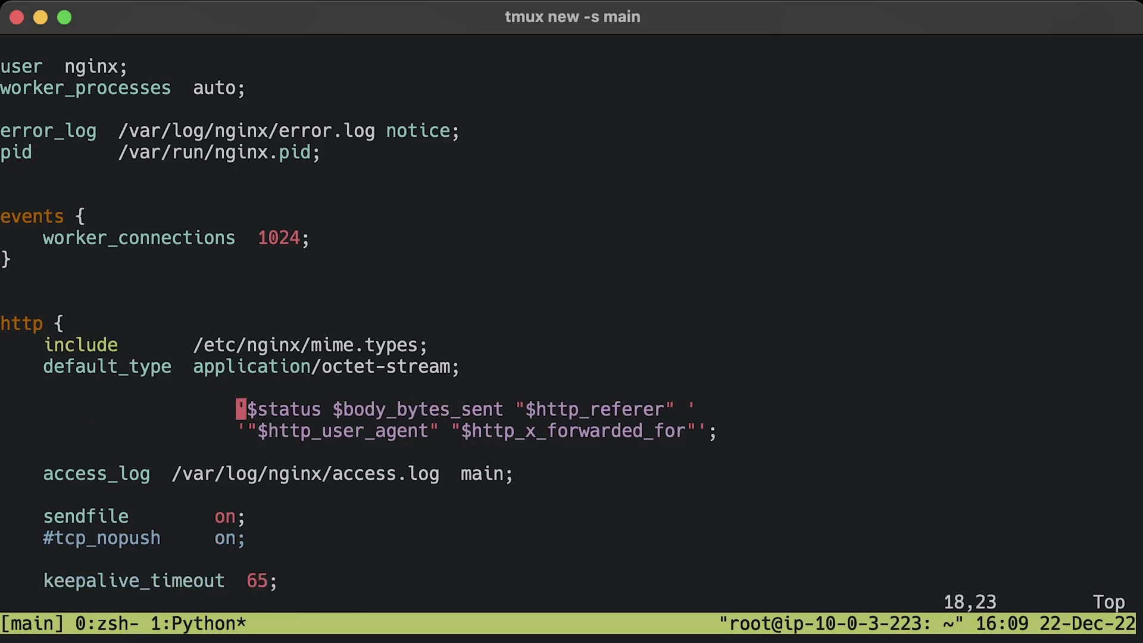
pyautogui.press('d')
pyautogui.press('d')
pyautogui.press('d')
pyautogui.press('d')
pyautogui.press('d')
pyautogui.press('d')
pyautogui.press('d')
pyautogui.press('d')
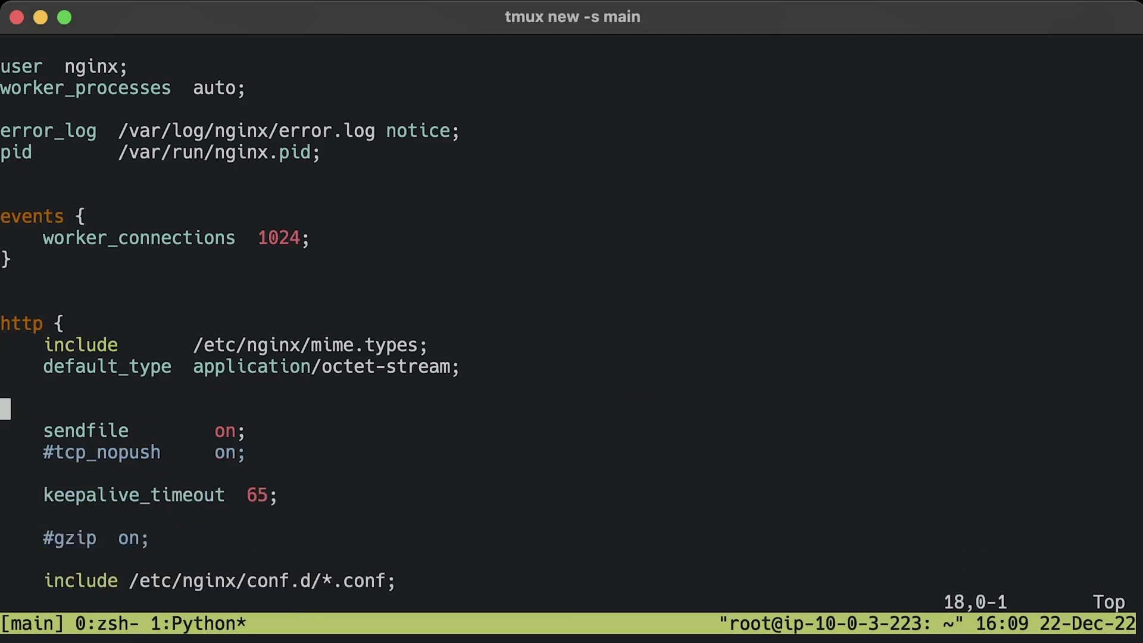
# - Paste the custom log_format and access_log lines recording upstream response time, and save nginx.conf
pyautogui.press('i')
pyautogui.press('Return')
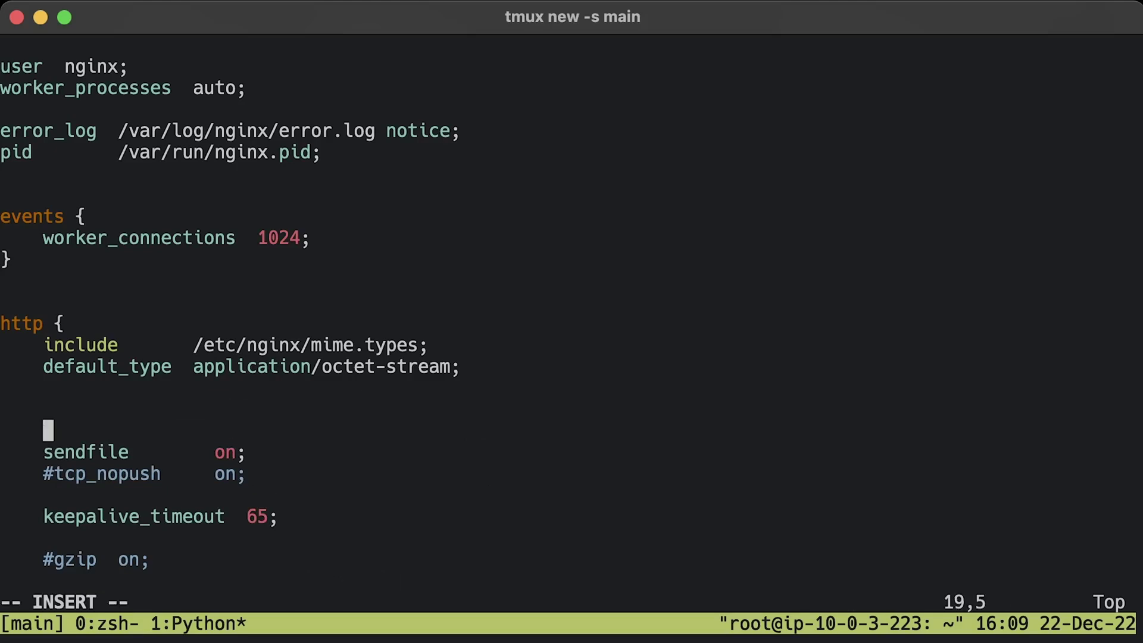
pyautogui.press('Up')
pyautogui.write('log_format custom \'$remote_addr - $remote_user [$time_local] \' \'"$request" $status $body_bytes_sent \' \'"$http_referer" "$http_user_agent" \' \'$upstream_response_time\';  access_log /var/log/nginx/access.log custom;')
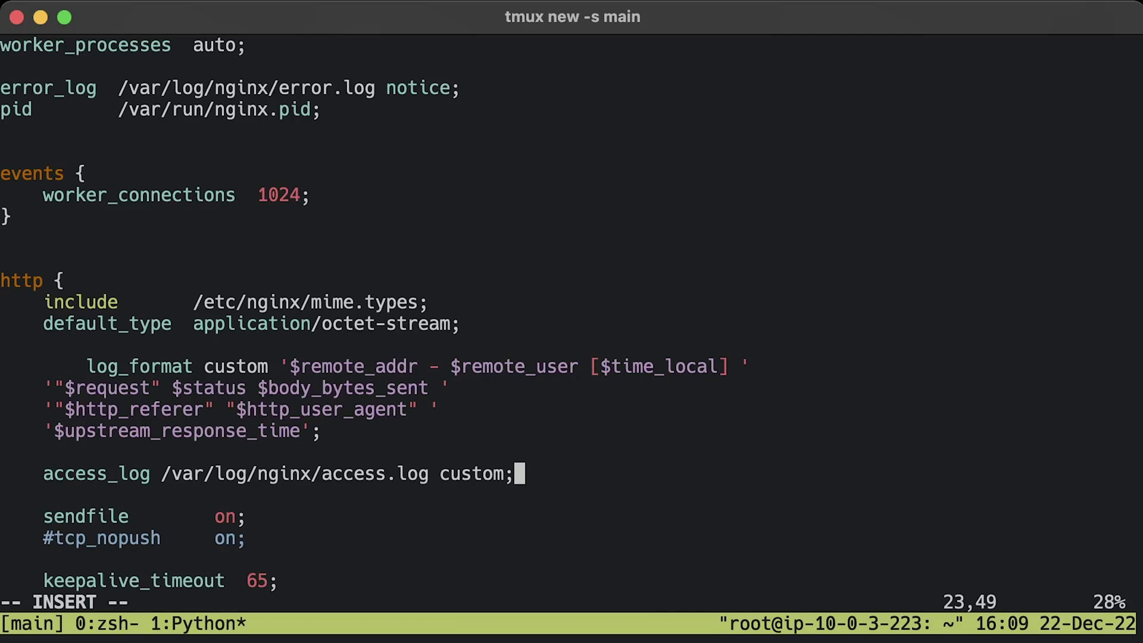
pyautogui.press('Escape')
pyautogui.write(':wq')
pyautogui.press('Return')
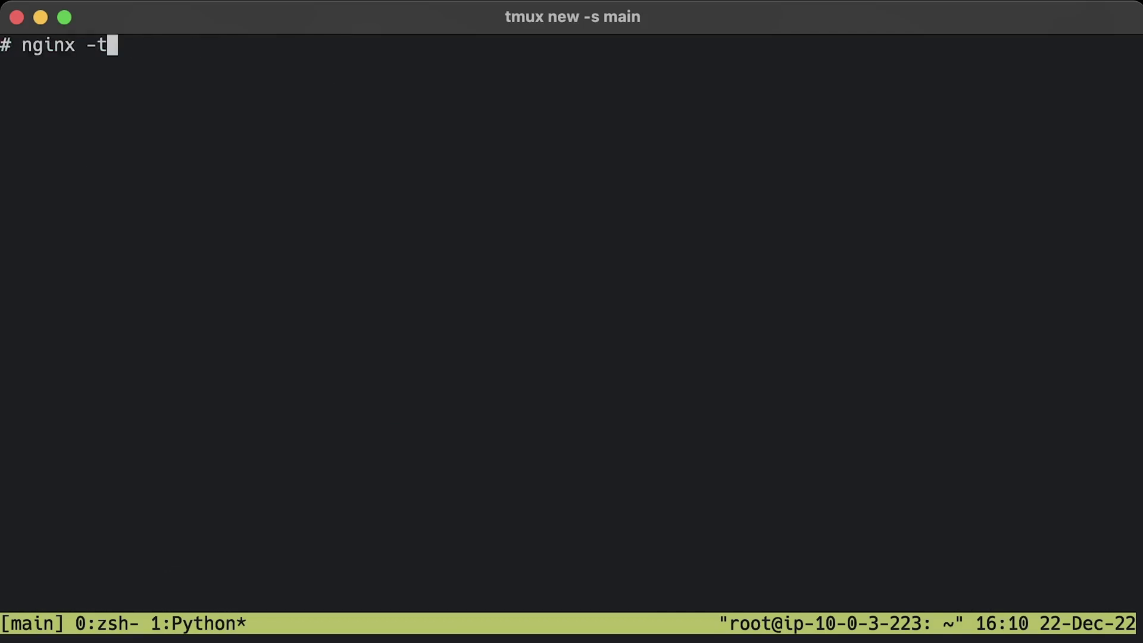
# - Test the config, restart nginx, follow /var/log/nginx/access.log, and copy a new log line
pyautogui.press('Return')
pyautogui.hotkey('ctrl', 'l')
pyautogui.write('systemctl restart nginx')
pyautogui.press('Return')
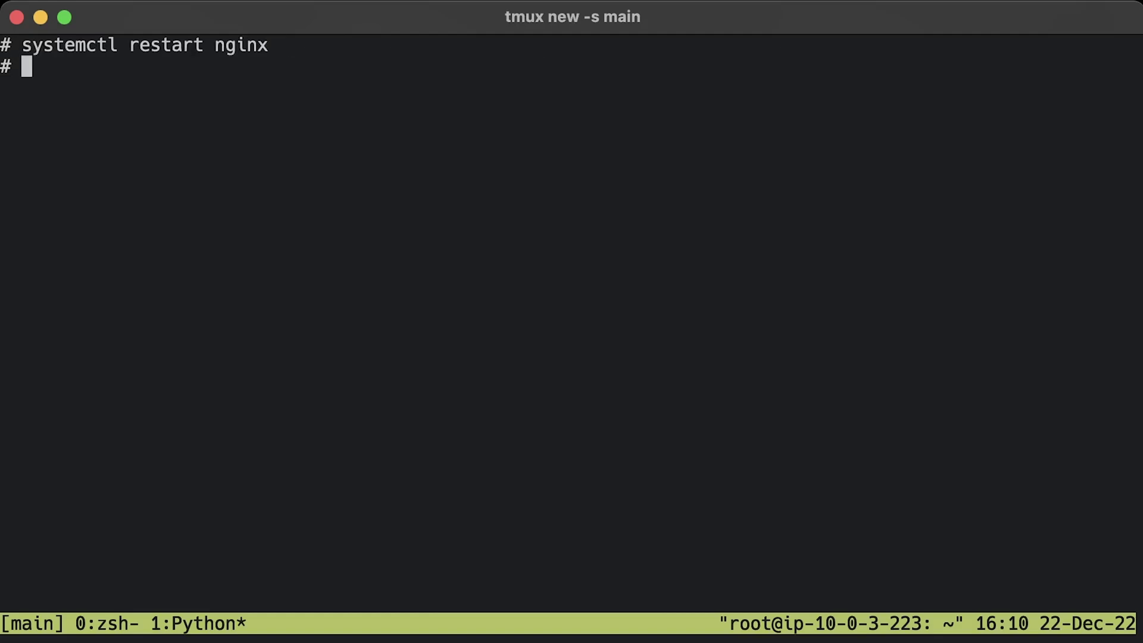
pyautogui.hotkey('ctrl', 'l')
pyautogui.write('tail -f /var/log/nginx/access.log')
pyautogui.press('Return')
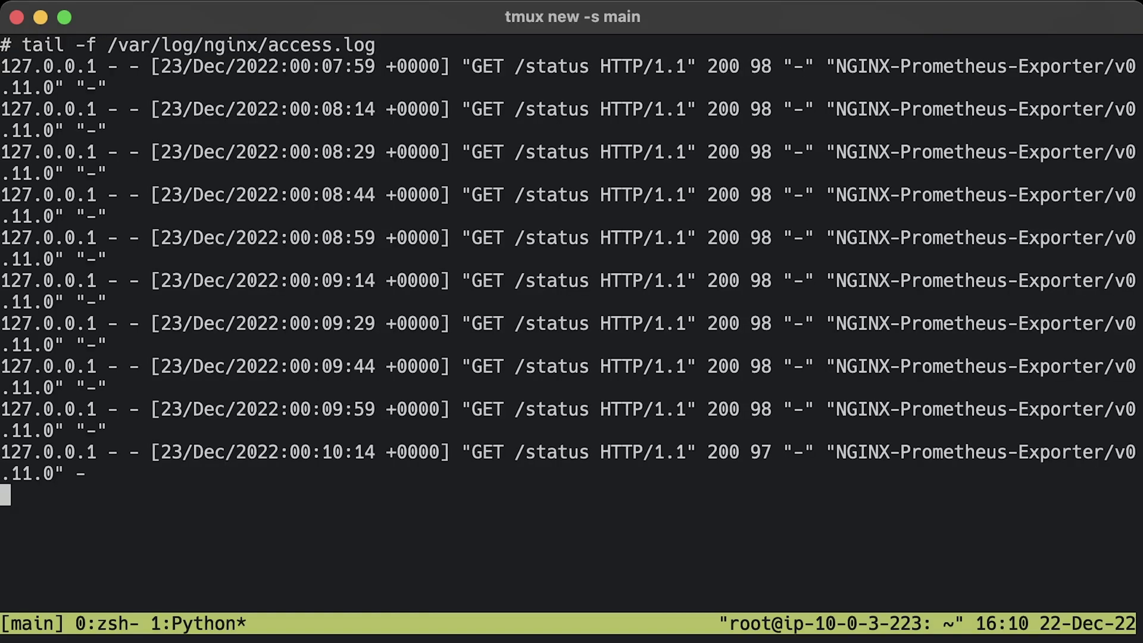
pyautogui.tripleClick(72, 473)
pyautogui.press('super+c')
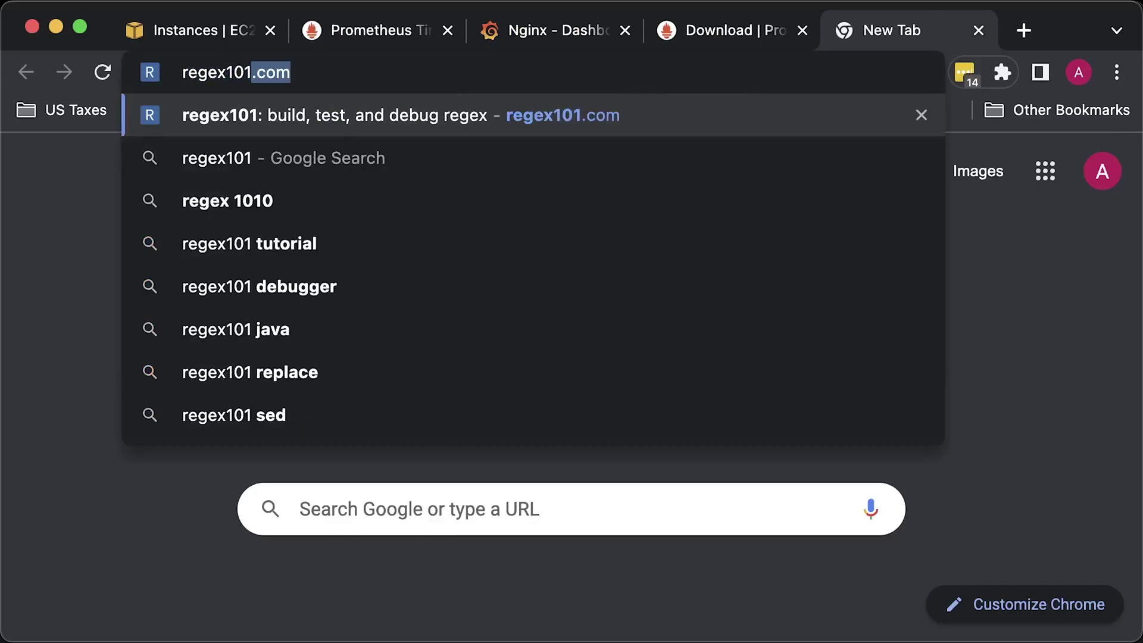
pyautogui.press('Return')
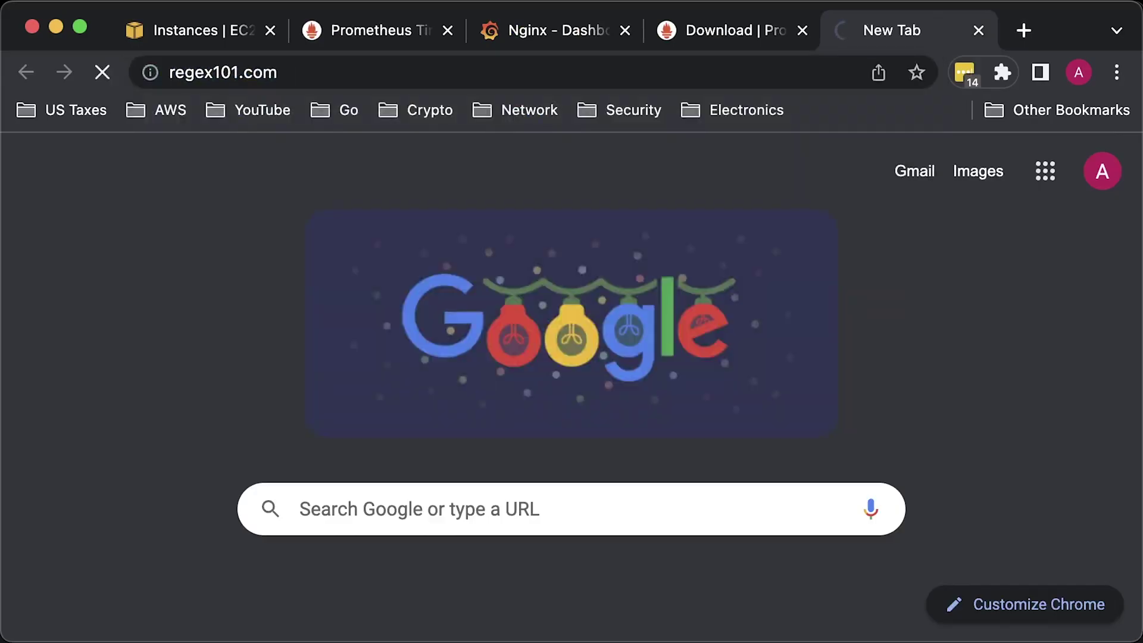
# - Paste the /status log line as test string and the nginx access-log regex into regex101
pyautogui.press('super+minus')
pyautogui.press('super+minus')
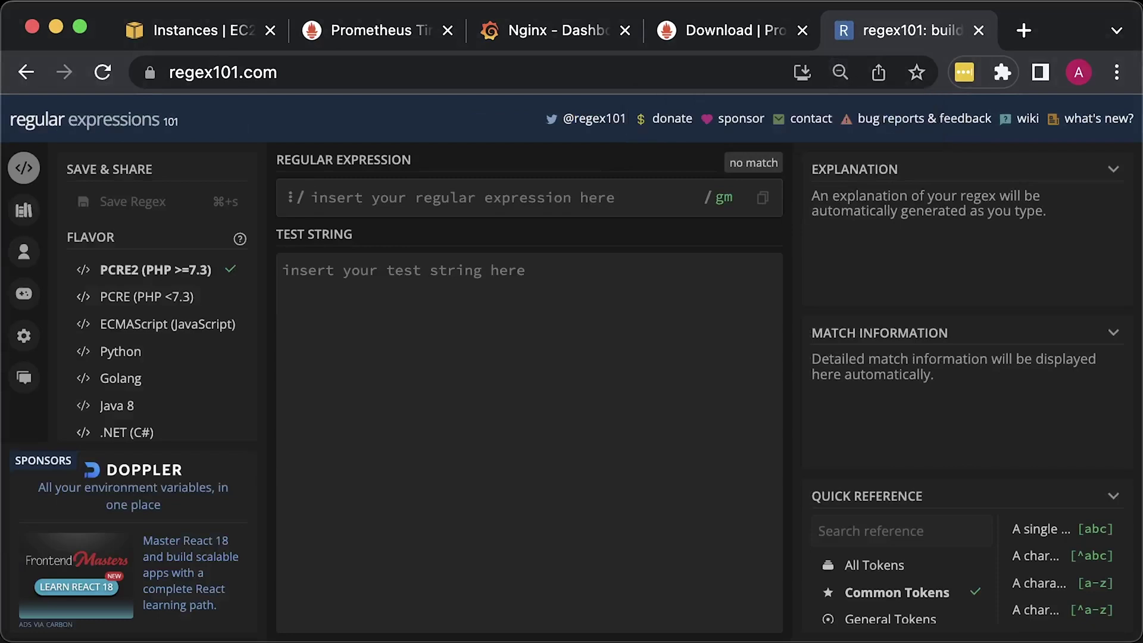
pyautogui.click(717, 326)
pyautogui.press('super+v')
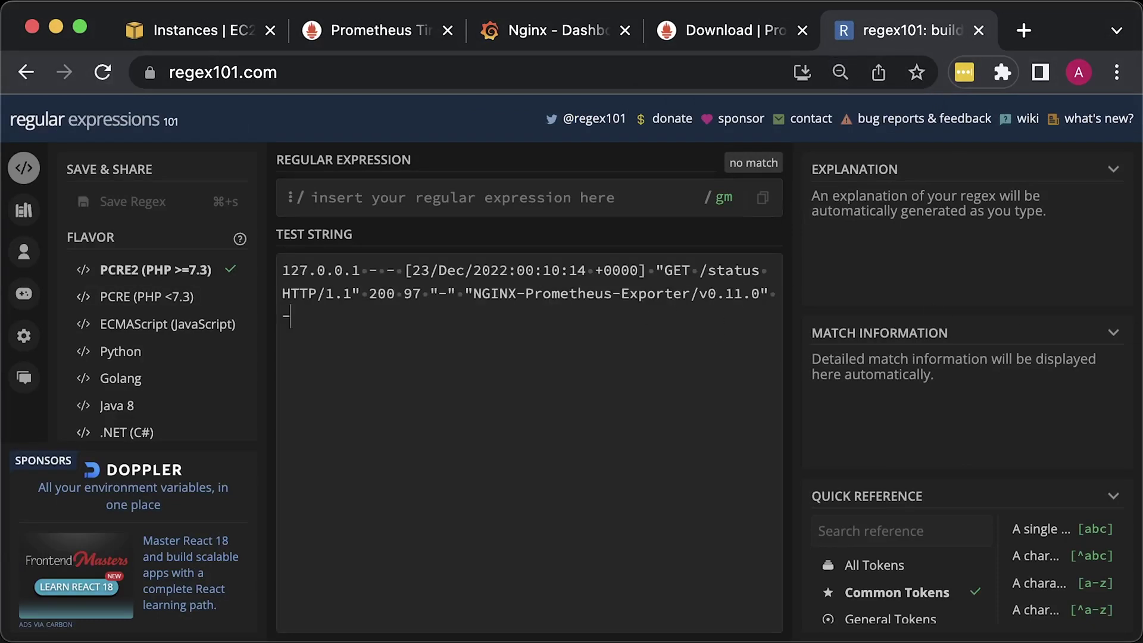
pyautogui.click(538, 203)
pyautogui.write('^(?<remote>[^ ]*) (?<host>[^ ]*) (?<user>[^ ]*) \\[(?<time>[^\\]]*)\\] \\"(?<method>\\w+)(?:\\s+(?<path>[^\\"]*?)(?:\\s+\\S*)?)?\\" (?<status_code>[^ ]*) (?<size>[^ ]*)(?:\\s"(?<referer>[^\\"]*)") "(?<agent>[^\\"]*)" (?<urt>[^ ]*)$')
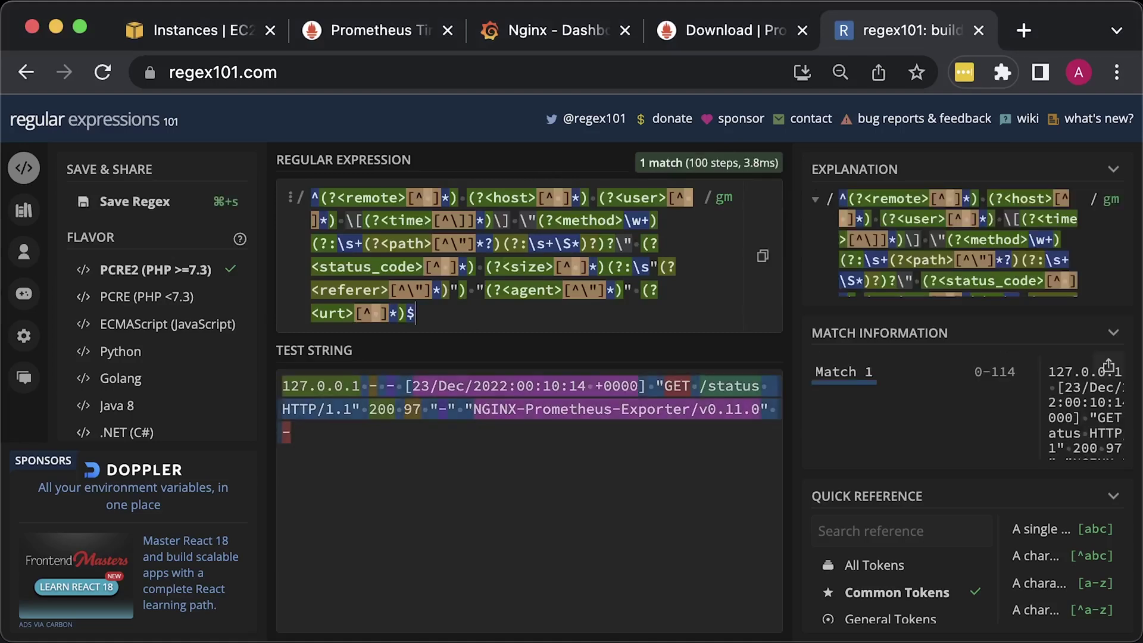
# - Widen the match panel and inspect named groups like remote, method, path and status_code
pyautogui.scroll(-3, 953, 411)
pyautogui.moveTo(793, 467); pyautogui.dragTo(559, 452)
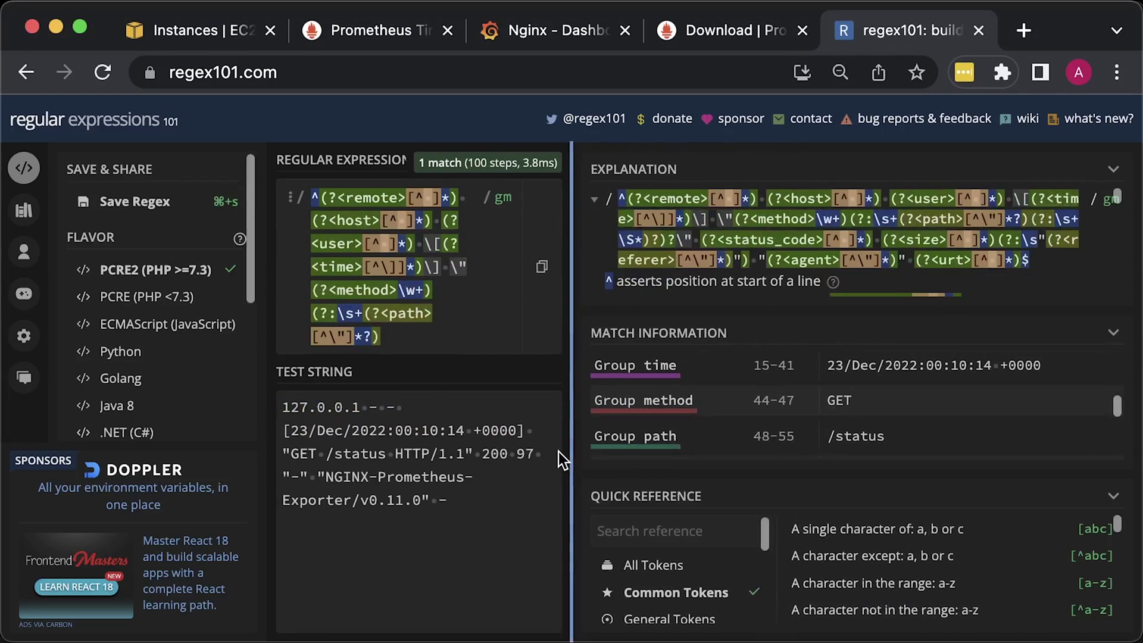
pyautogui.scroll(3, 946, 411)
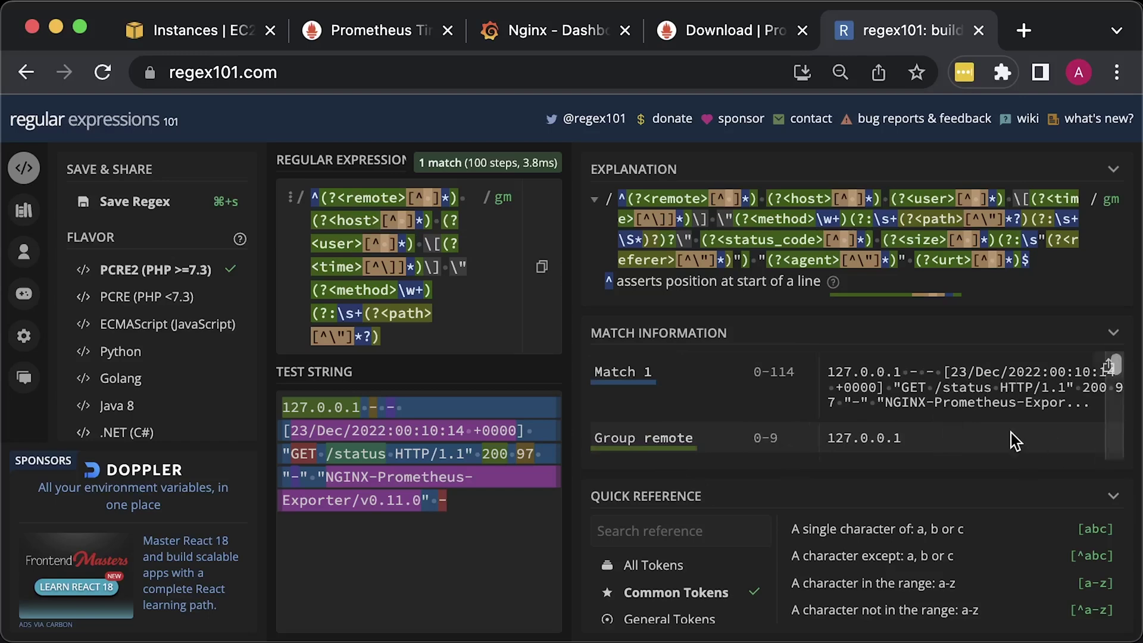
pyautogui.scroll(-4, 1006, 429)
pyautogui.scroll(-1, 1028, 438)
pyautogui.scroll(-1, 1028, 438)
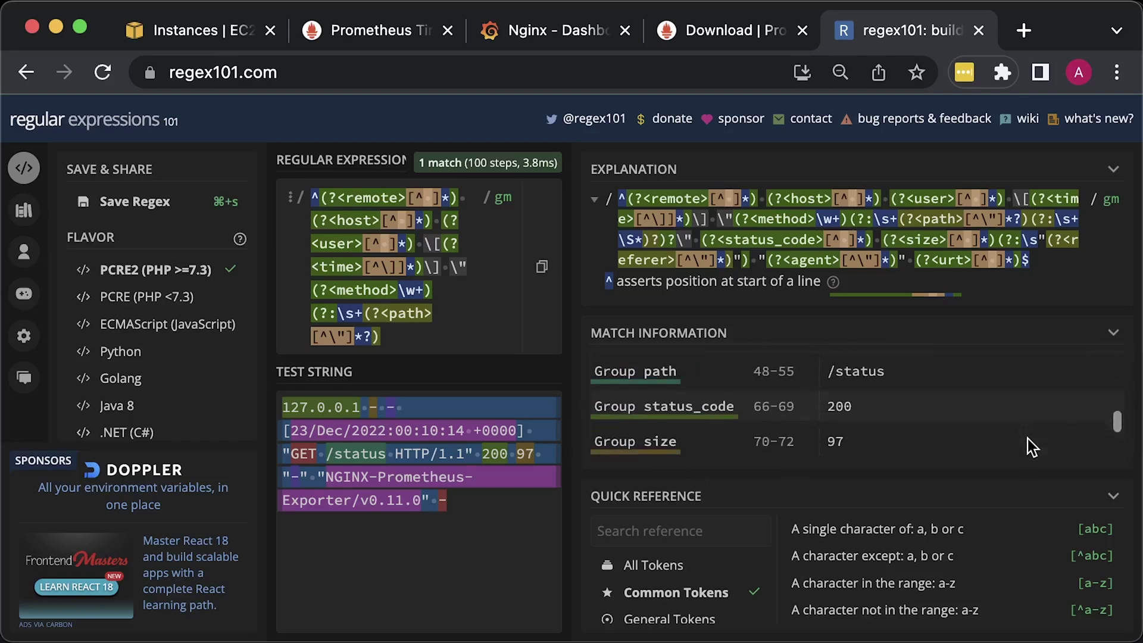
pyautogui.scroll(-1, 1028, 446)
pyautogui.scroll(-1, 1028, 446)
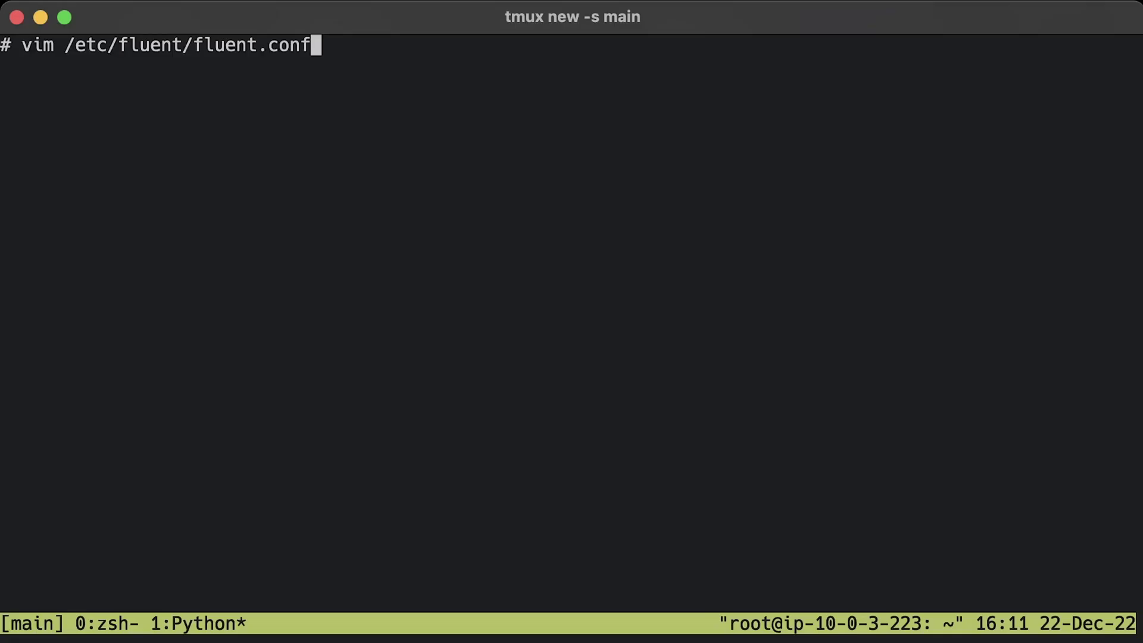
pyautogui.press('Return')
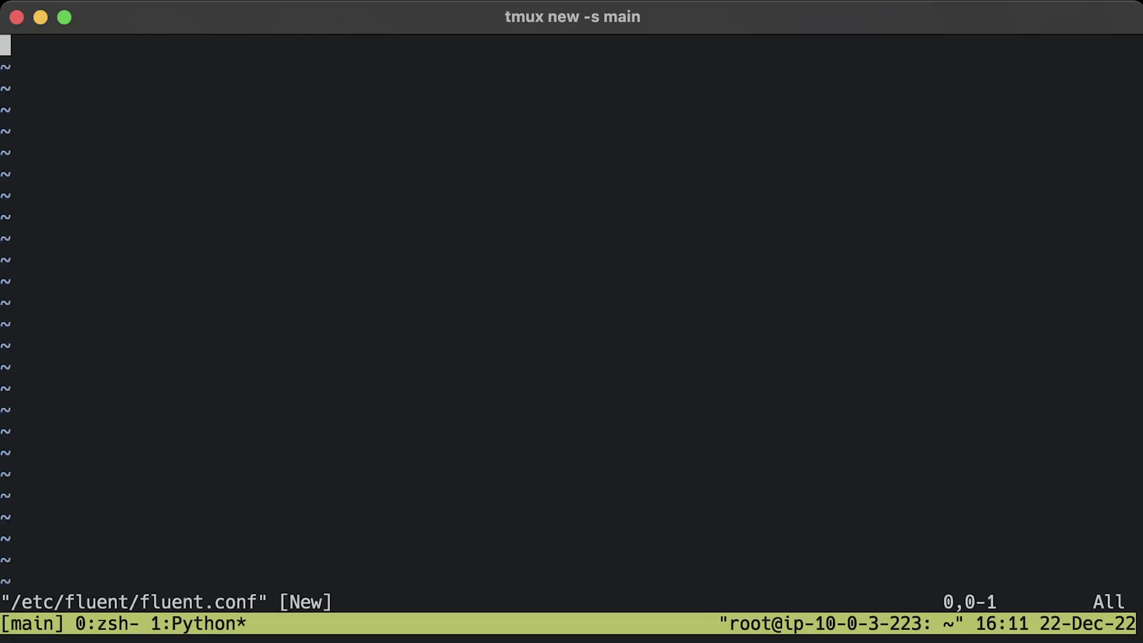
# - Paste a Fluentd config tailing /var/log/nginx/access.log with prometheus metric filters into fluent.conf
pyautogui.press('i')
pyautogui.press('super+v')
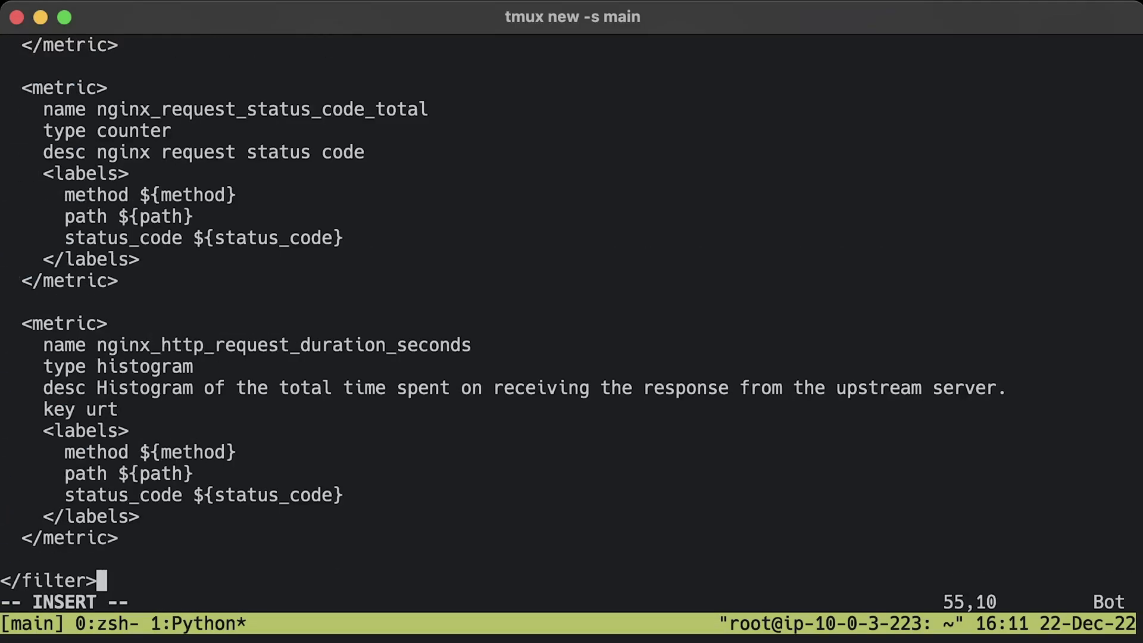
pyautogui.press('Up')
pyautogui.press('Up')
pyautogui.press('Up')
pyautogui.press('Up')
pyautogui.press('Up')
pyautogui.press('Up')
pyautogui.press('Up')
pyautogui.press('Up')
pyautogui.press('Up')
pyautogui.press('Up')
pyautogui.press('Up')
pyautogui.press('Up')
pyautogui.press('Up')
pyautogui.press('Up')
pyautogui.press('Up')
pyautogui.press('Up')
pyautogui.press('Up')
pyautogui.press('Up')
pyautogui.press('Up')
pyautogui.press('Up')
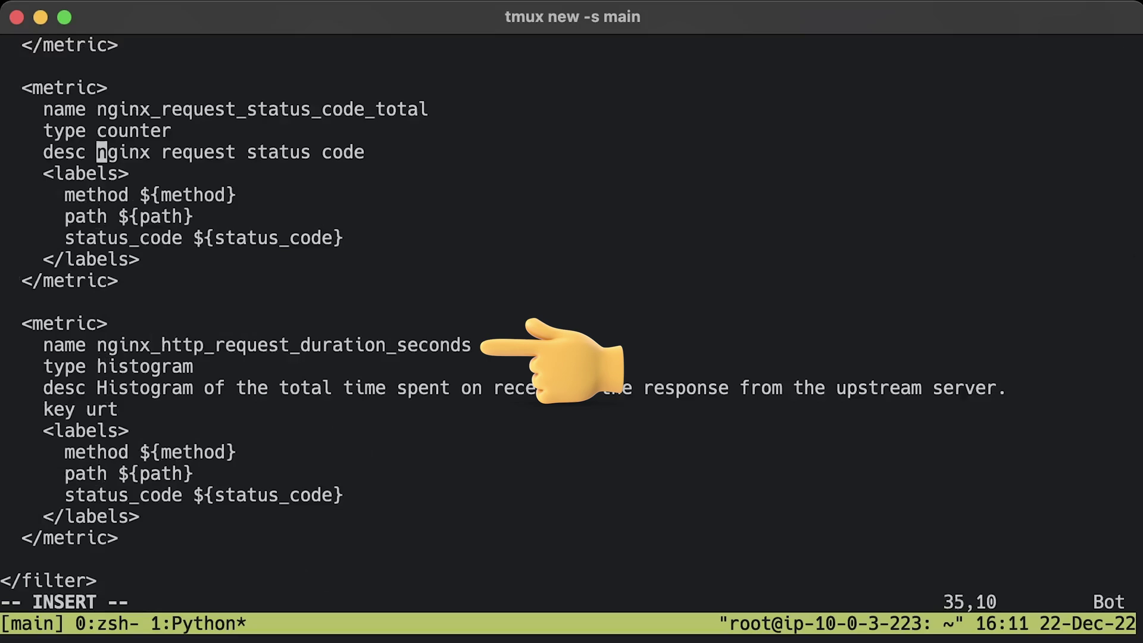
pyautogui.press('Up')
pyautogui.press('Up')
pyautogui.press('Up')
pyautogui.press('Up')
pyautogui.press('Up')
pyautogui.press('Up')
pyautogui.press('Up')
pyautogui.press('Up')
pyautogui.press('Up')
pyautogui.press('Up')
pyautogui.press('Up')
pyautogui.press('Up')
pyautogui.press('Up')
pyautogui.press('Up')
pyautogui.press('Up')
pyautogui.press('Up')
pyautogui.press('Up')
pyautogui.press('Up')
pyautogui.press('Up')
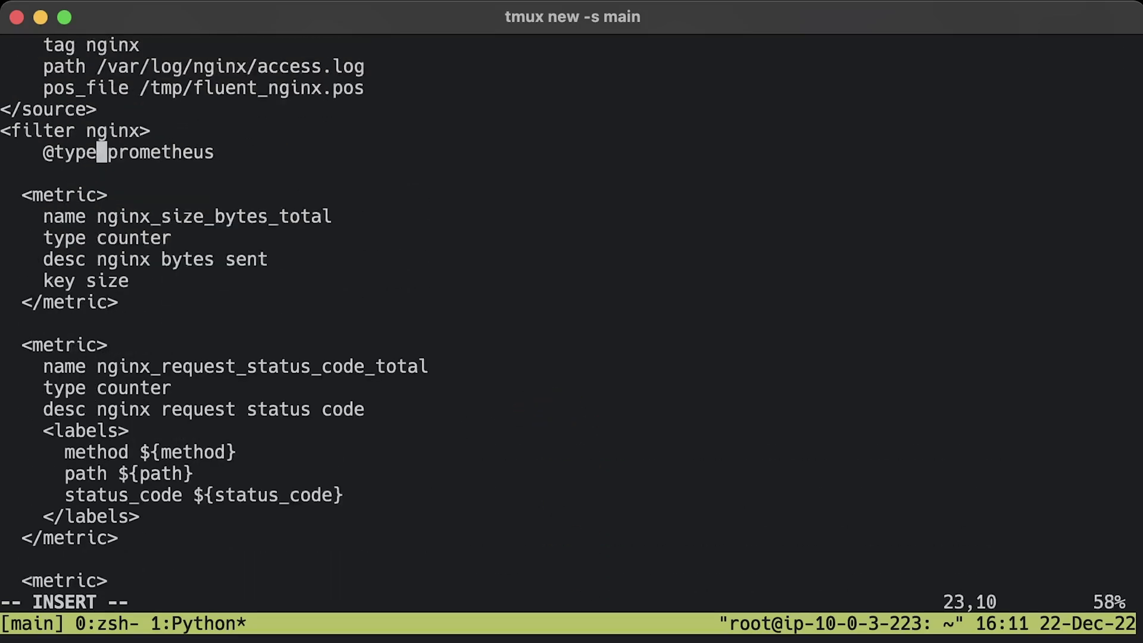
pyautogui.press('Up')
pyautogui.press('Up')
pyautogui.press('Up')
pyautogui.press('Up')
pyautogui.press('Up')
pyautogui.press('Up')
pyautogui.press('Up')
pyautogui.press('Up')
pyautogui.press('Up')
pyautogui.press('Up')
pyautogui.press('Up')
pyautogui.press('Up')
pyautogui.press('Up')
pyautogui.press('Up')
pyautogui.press('Up')
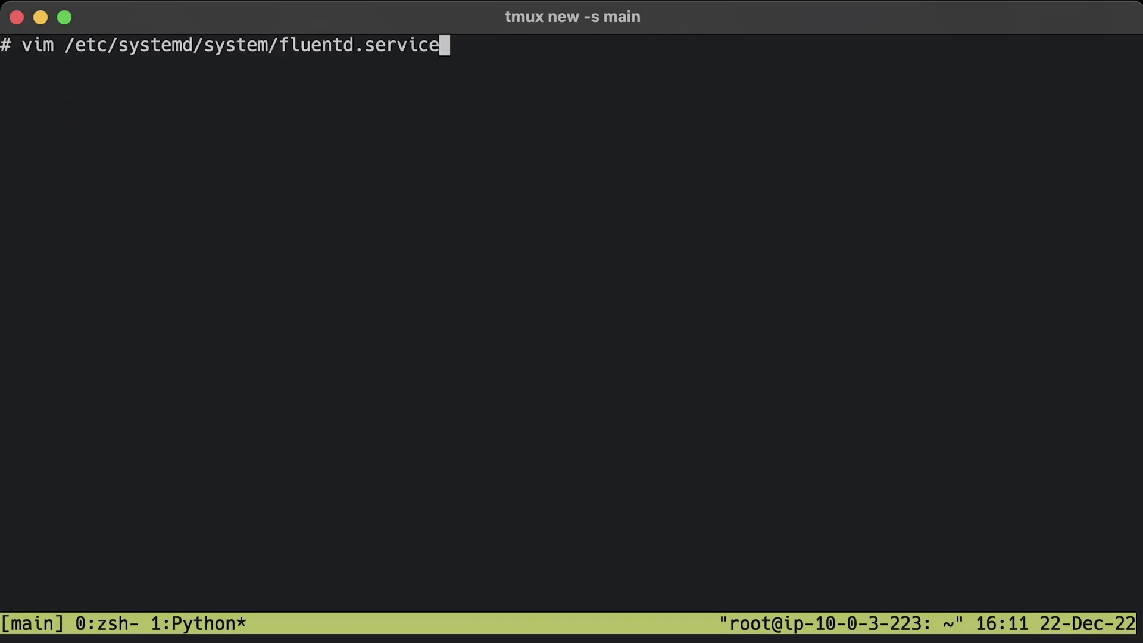
# - Create the fluentd.service systemd unit file with the pasted definition
pyautogui.press('Return')
pyautogui.press('i')
pyautogui.write('[Unit] Description=Fluentd Wants=network-online.target After=network-online.target  StartLimitIntervalSec=0  [Service] User=root Group=root Type=simple Restart=on-failure RestartSec=5s ExecStart=fluentd --config /etc/fluent/fluent.conf  [Install] WantedBy=multi-user.target')
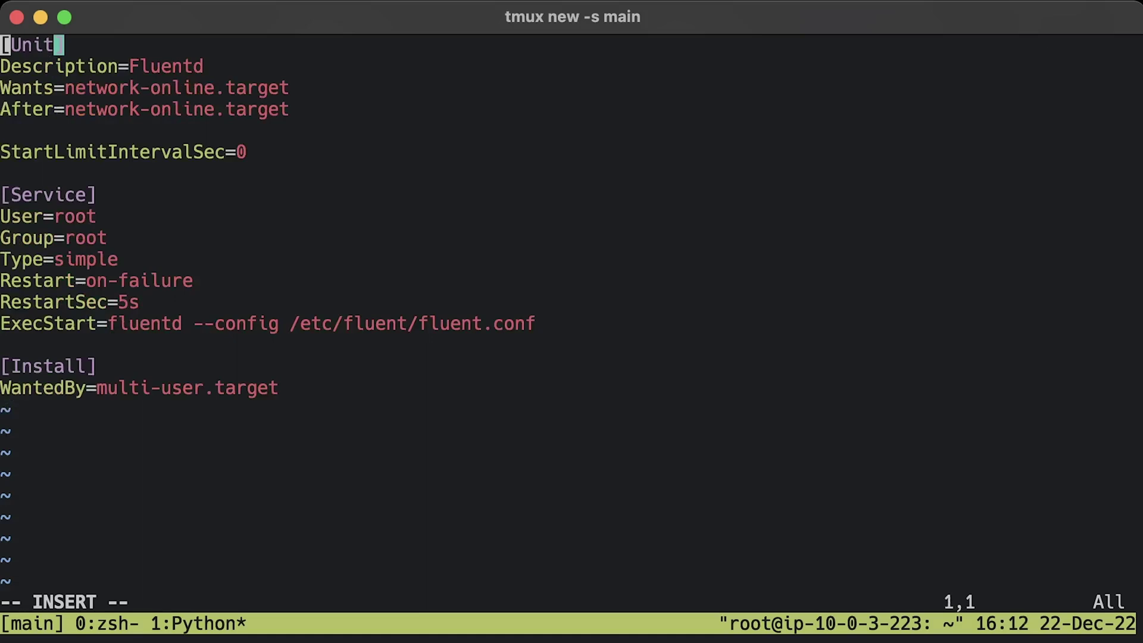
pyautogui.press('Escape')
pyautogui.write(':x')
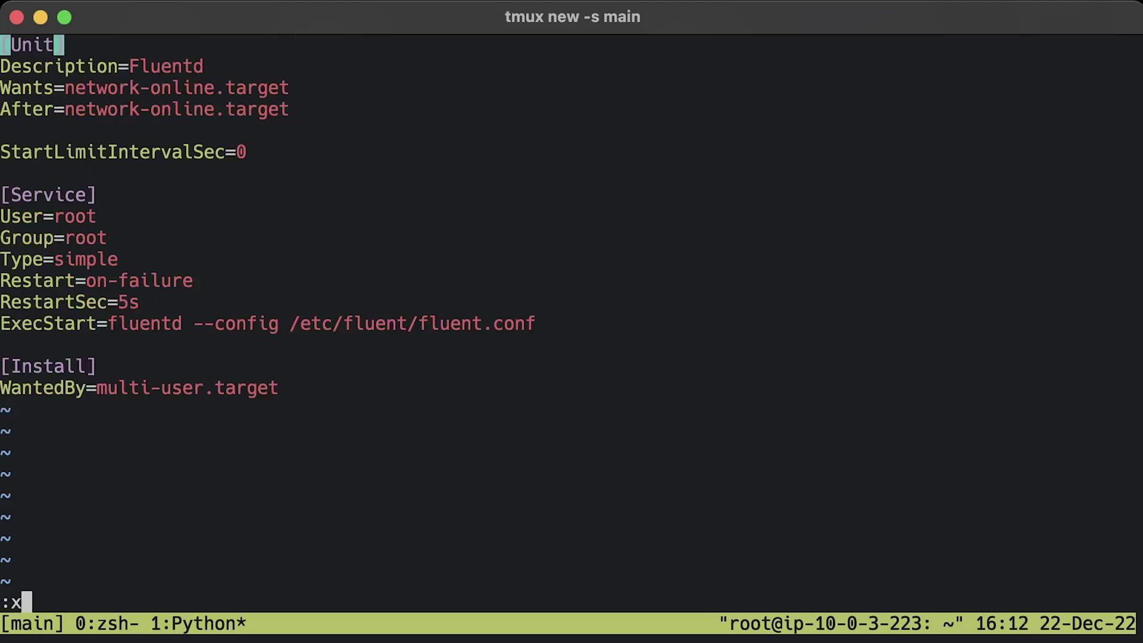
pyautogui.press('Return')
# - Enable and start the fluentd service
pyautogui.hotkey('ctrl', 'l')
pyautogui.write('systemctl enable fluentd')
pyautogui.press('Return')
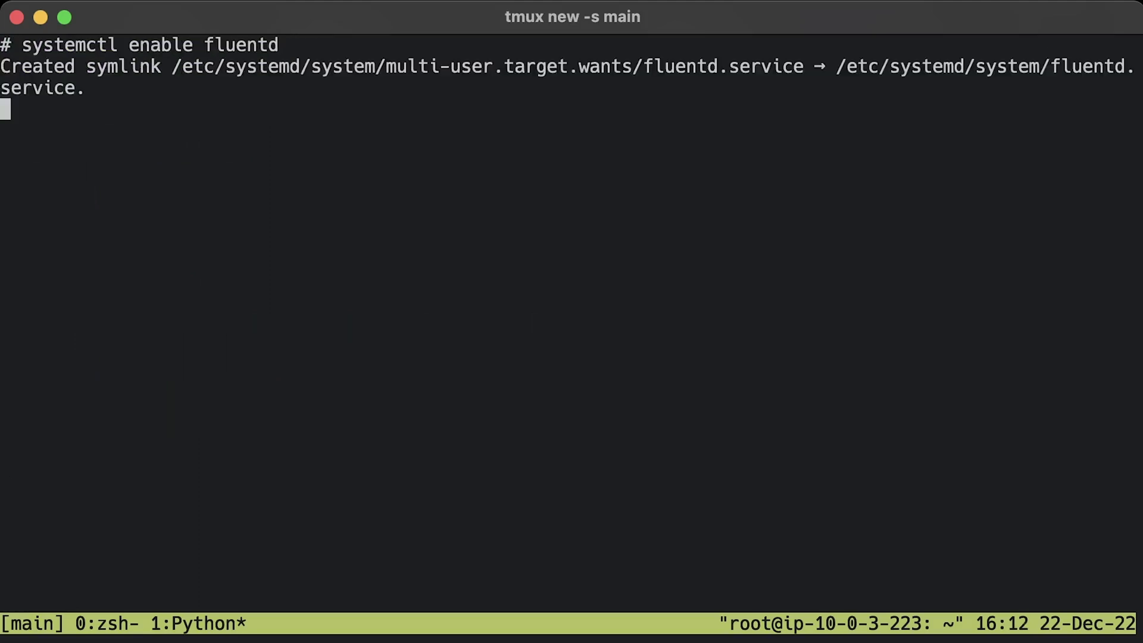
pyautogui.hotkey('ctrl', 'l')
pyautogui.write('systemctl start fluentd')
pyautogui.press('Return')
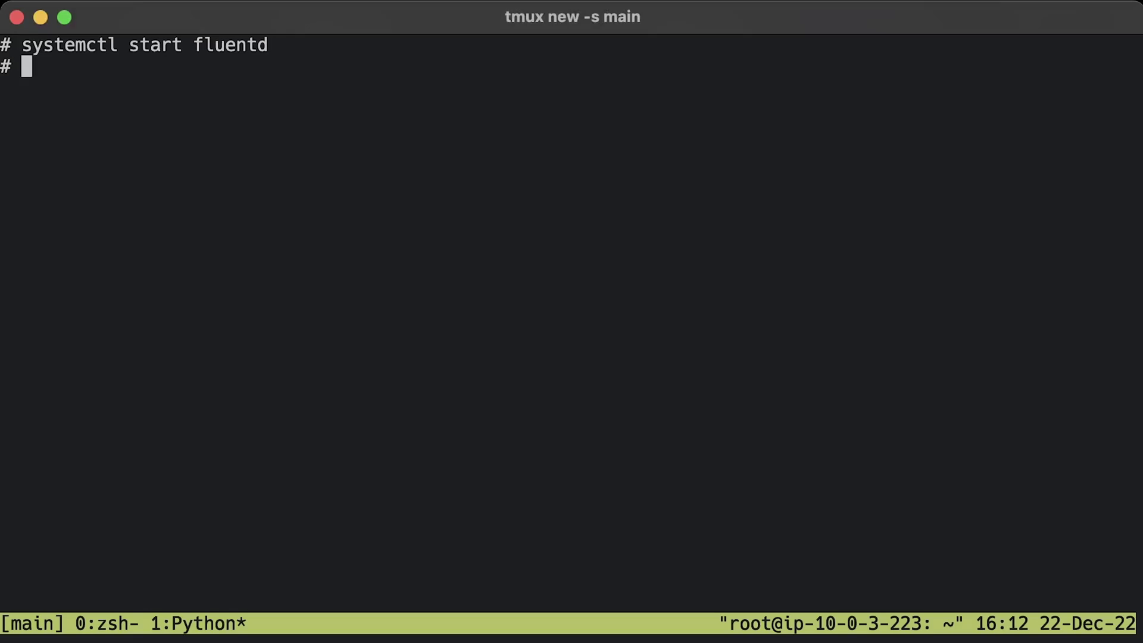
pyautogui.hotkey('ctrl', 'l')
pyautogui.write('systemctl status fluentd')
pyautogui.press('Return')
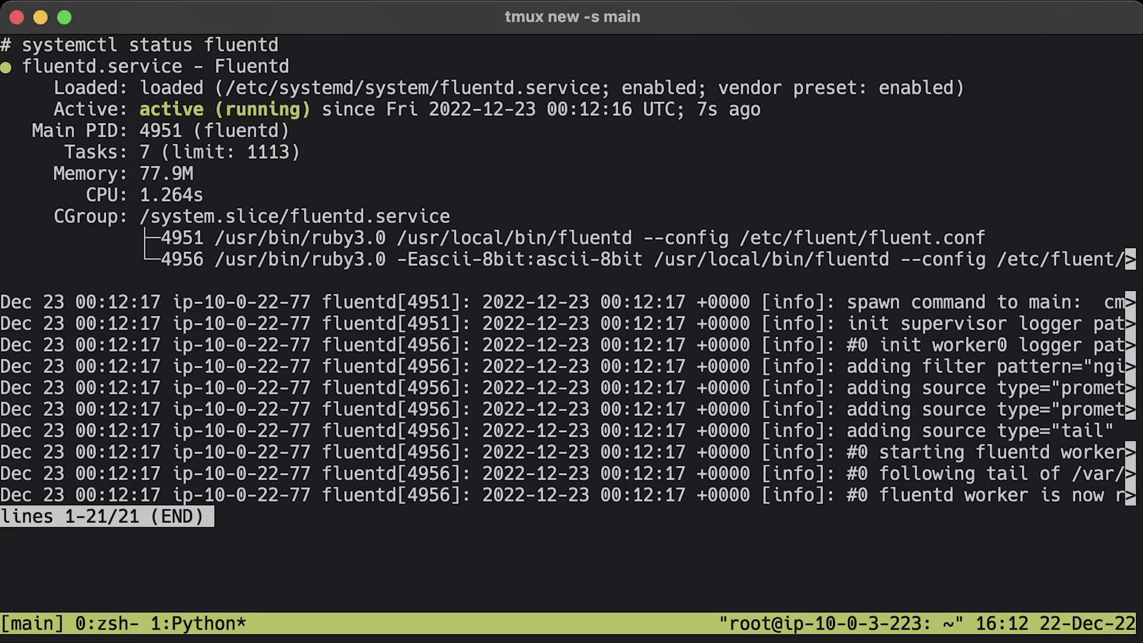
pyautogui.press('q')
pyautogui.hotkey('ctrl', 'l')
pyautogui.write('curl http://localhost:24231/metrics')
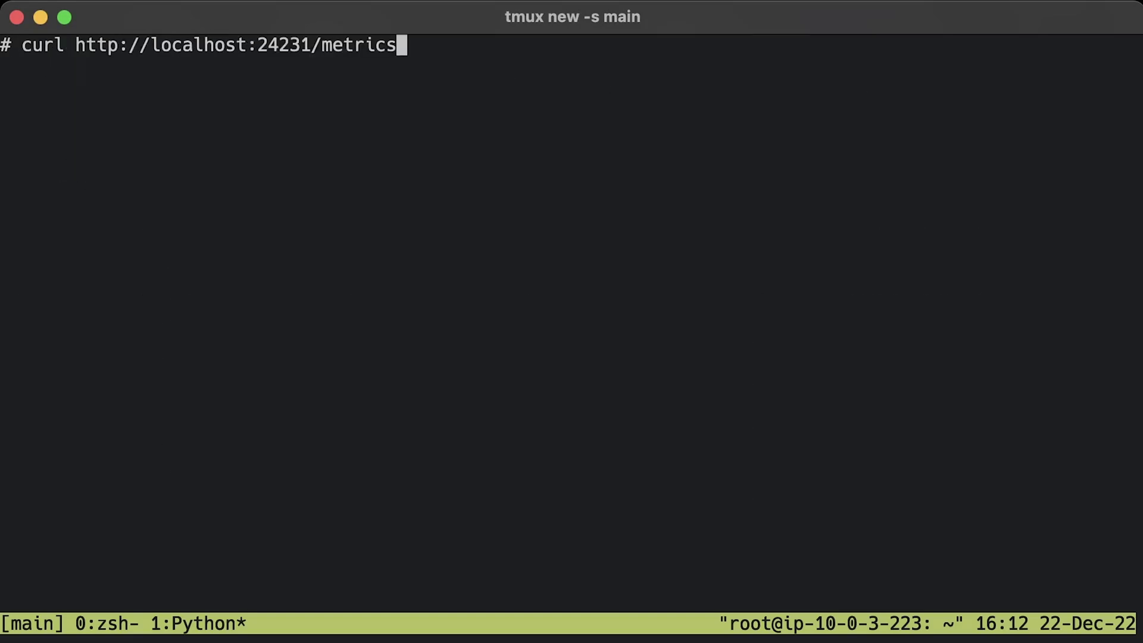
pyautogui.press('Return')
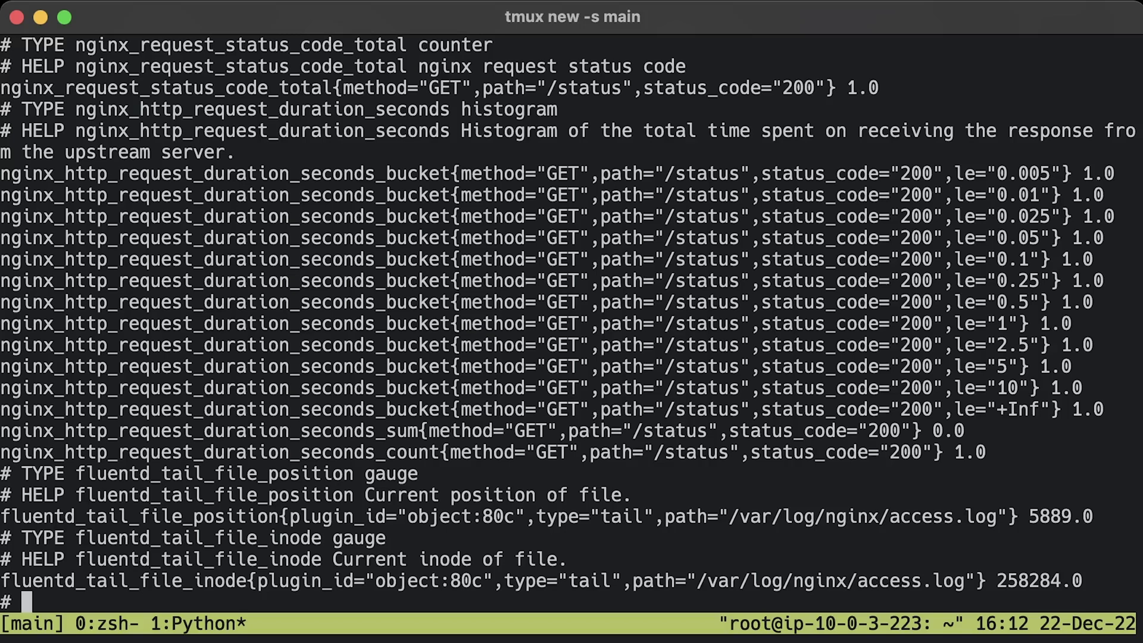
# - Add the nginx-fluentd scrape job to /etc/prometheus/prometheus.yml
pyautogui.hotkey('ctrl', 'l')
pyautogui.write('vim /etc/prometheus/prometheus.yml')
pyautogui.press('Return')
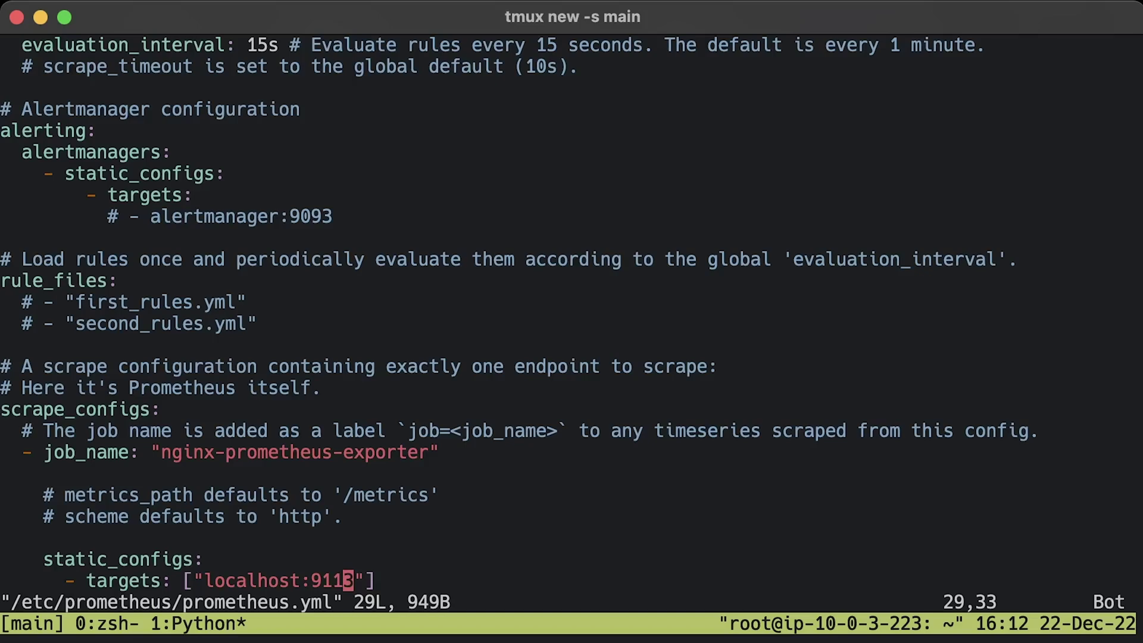
pyautogui.press('o')
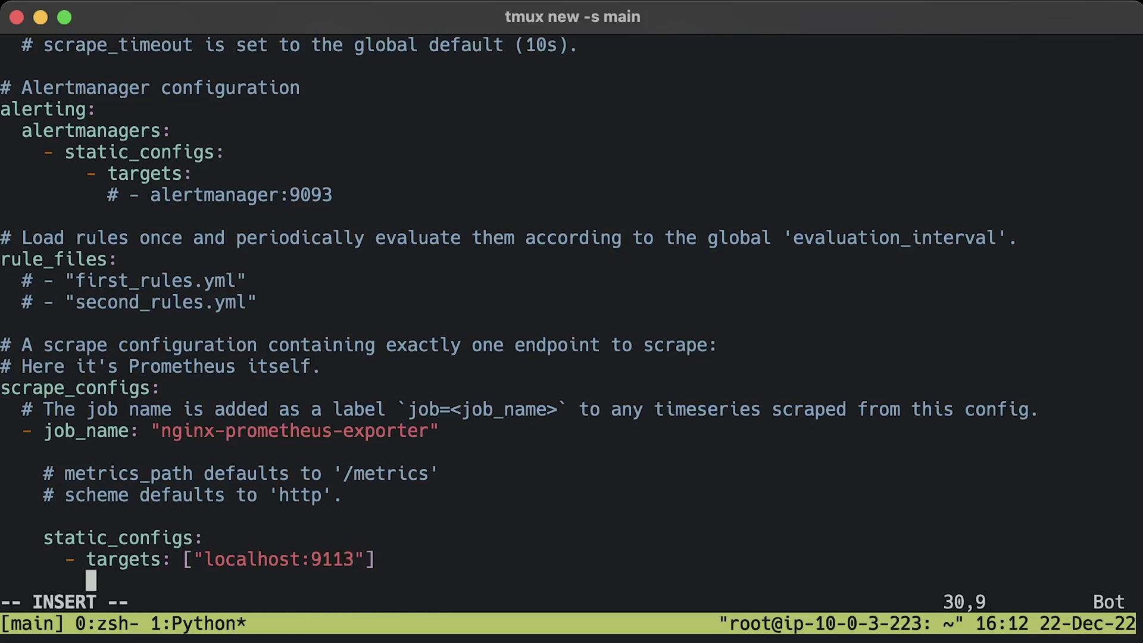
pyautogui.press('BackSpace')
pyautogui.press('BackSpace')
pyautogui.press('BackSpace')
pyautogui.press('BackSpace')
pyautogui.write('- job_name: "nginx-fluentd"     static_configs:       - targets: ["localhost:24231"]')
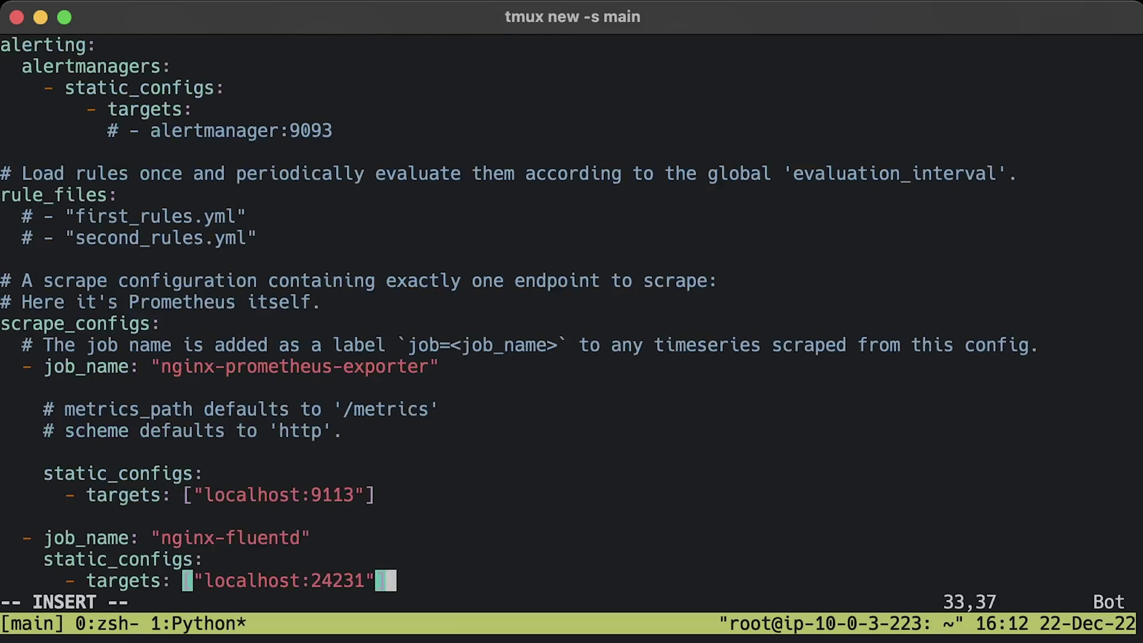
pyautogui.press('Escape')
pyautogui.write(':wq')
pyautogui.press('Return')
# - Restart Prometheus and confirm the nginx-fluentd target shows up on the Targets page
pyautogui.hotkey('ctrl', 'l')
pyautogui.write('systemctl restart prometheus')
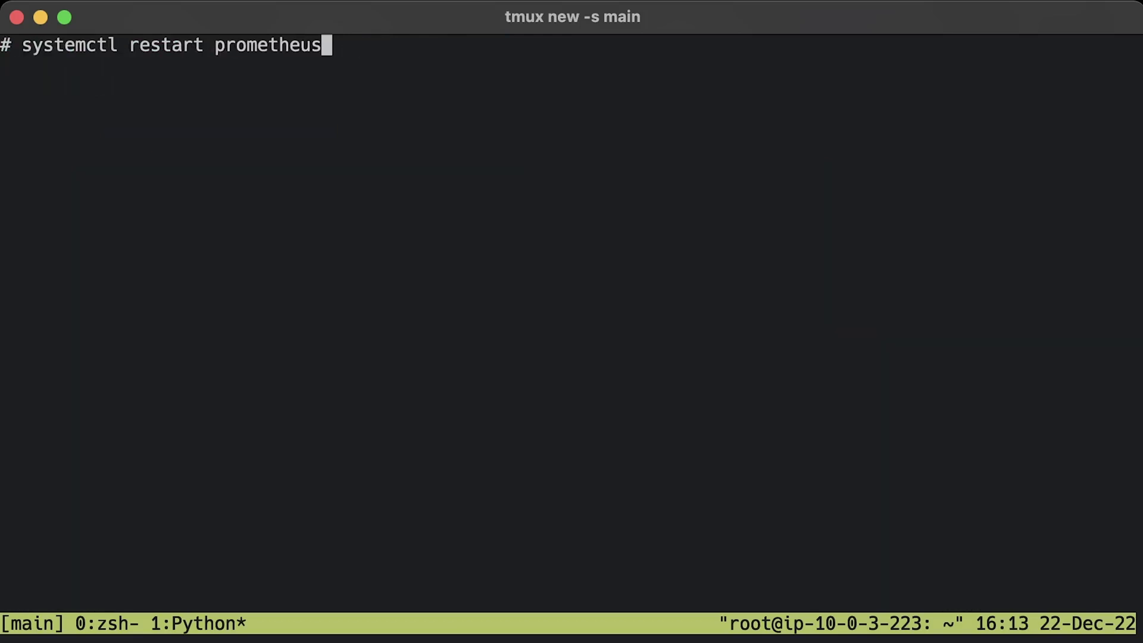
pyautogui.press('Return')
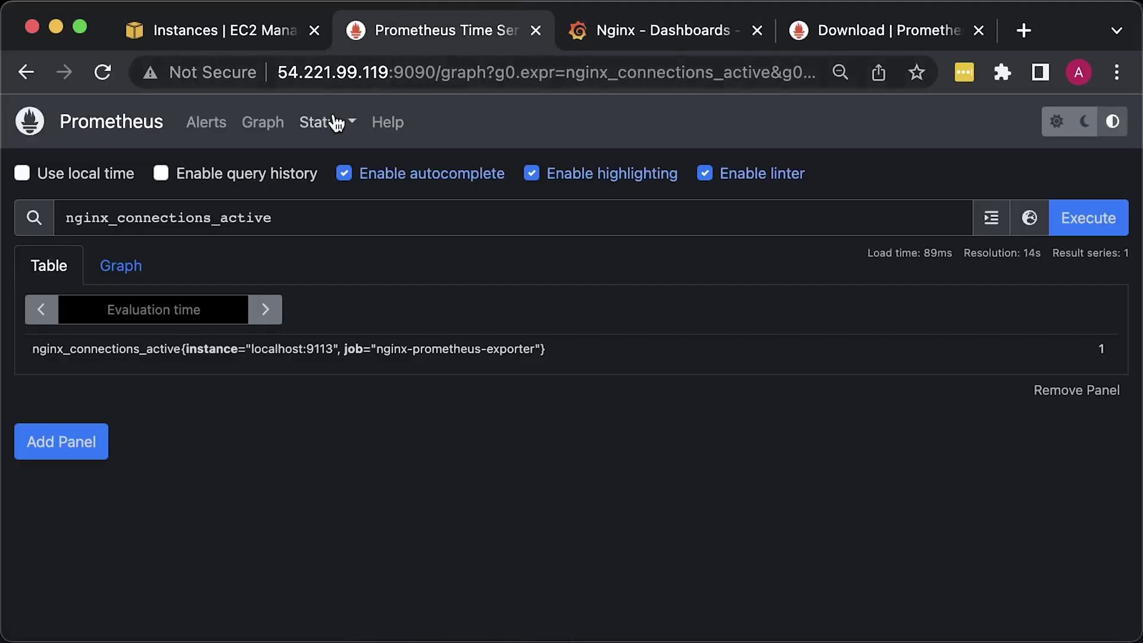
pyautogui.click(339, 121)
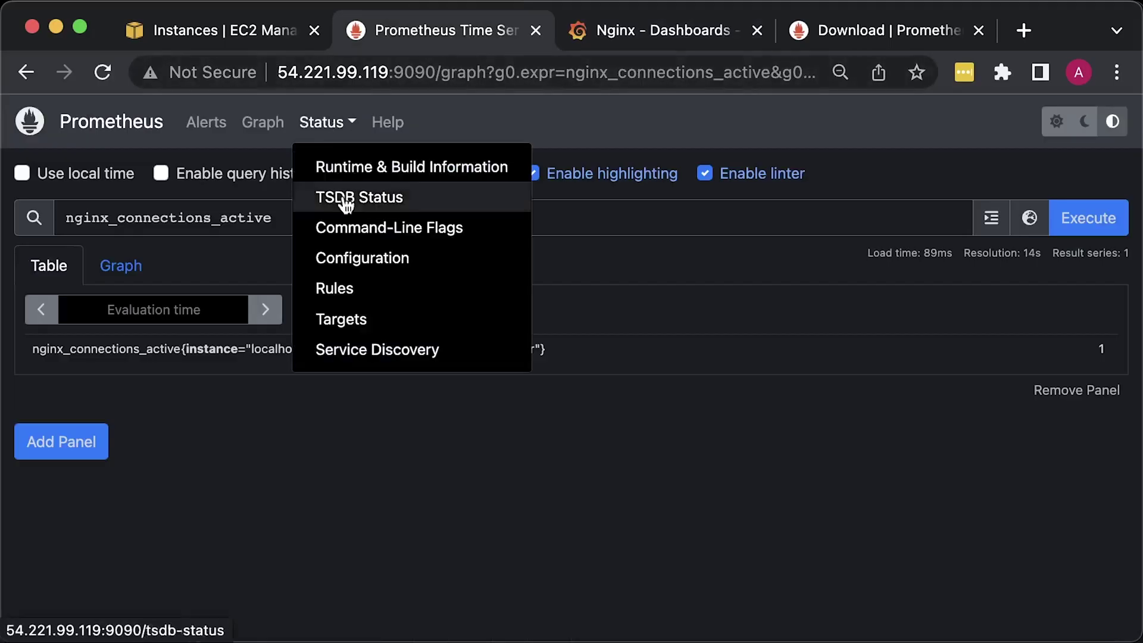
pyautogui.click(356, 321)
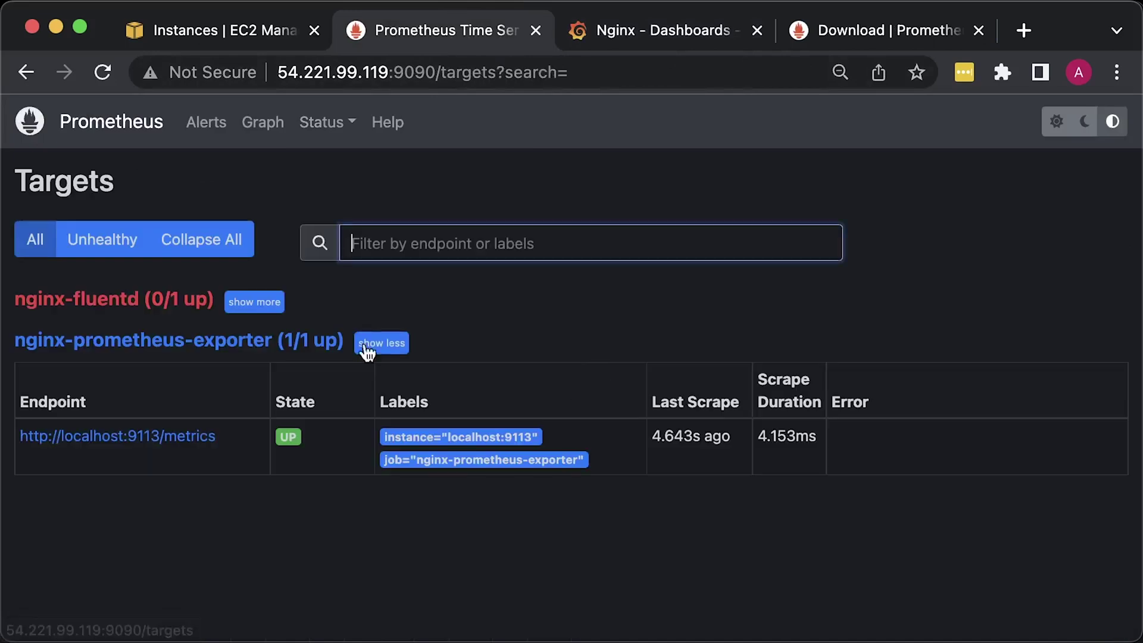
pyautogui.click(245, 303)
pyautogui.click(102, 72)
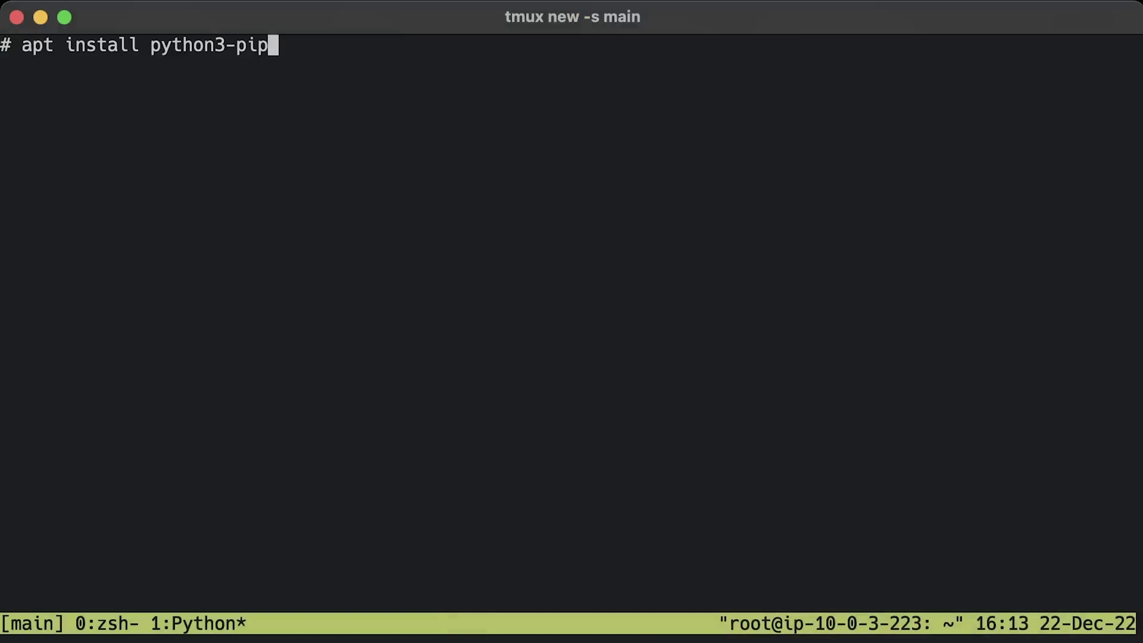
# - Install the Python package manager, confirming the installation prompt with y
pyautogui.press('Return')
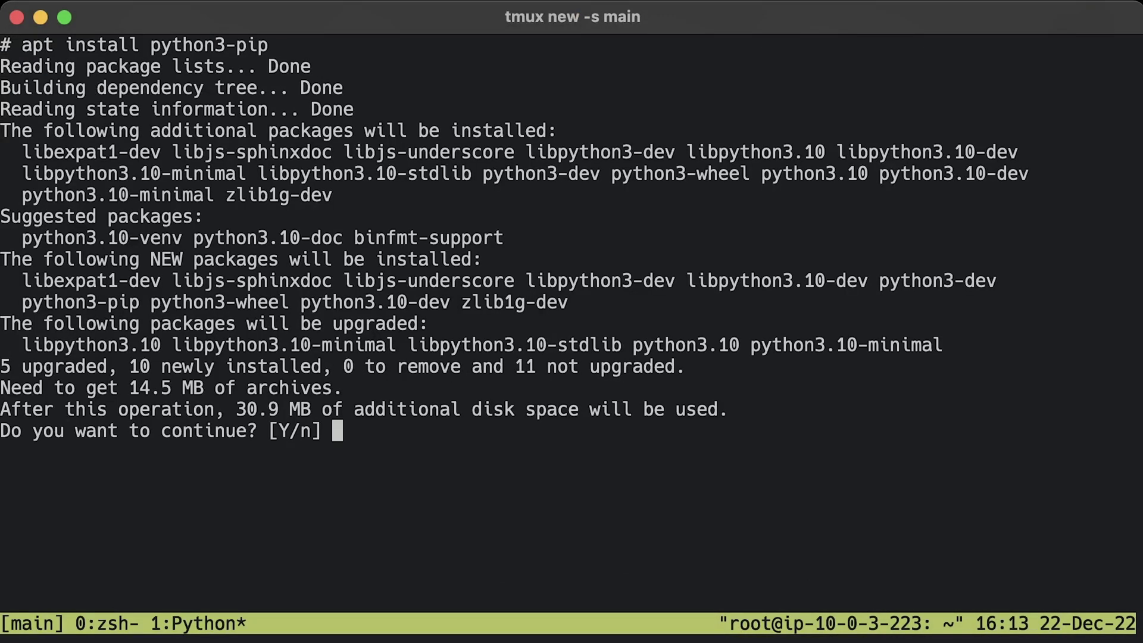
pyautogui.write('y')
pyautogui.press('Return')
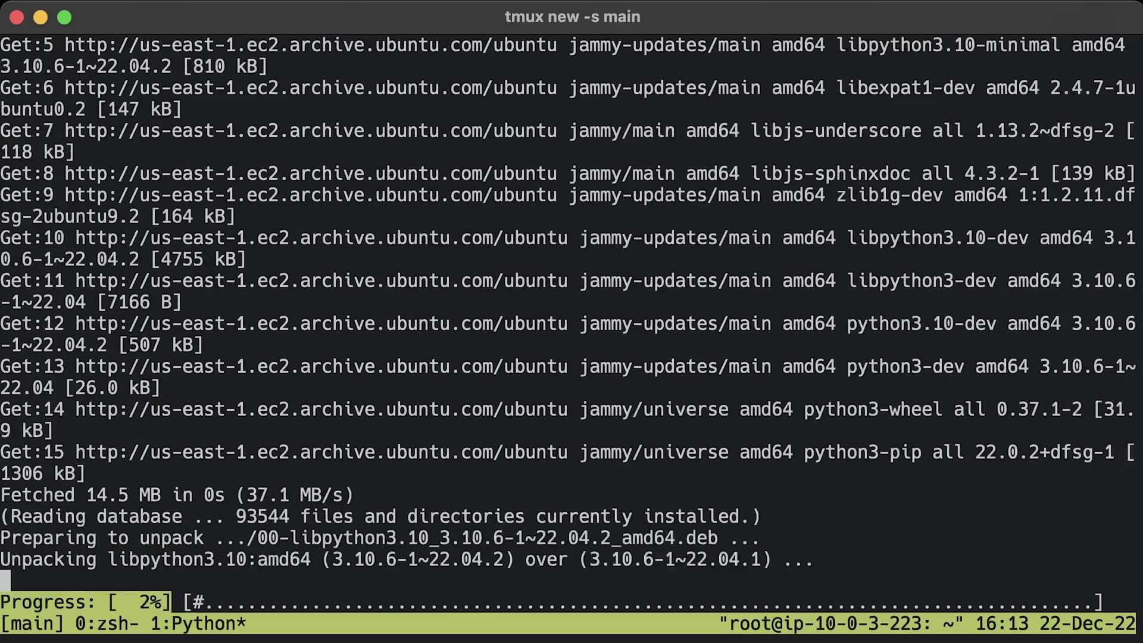
# - Install Flask and Gunicorn with pip
pyautogui.hotkey('ctrl', 'l')
pyautogui.write('pip install flask')
pyautogui.press('Return')
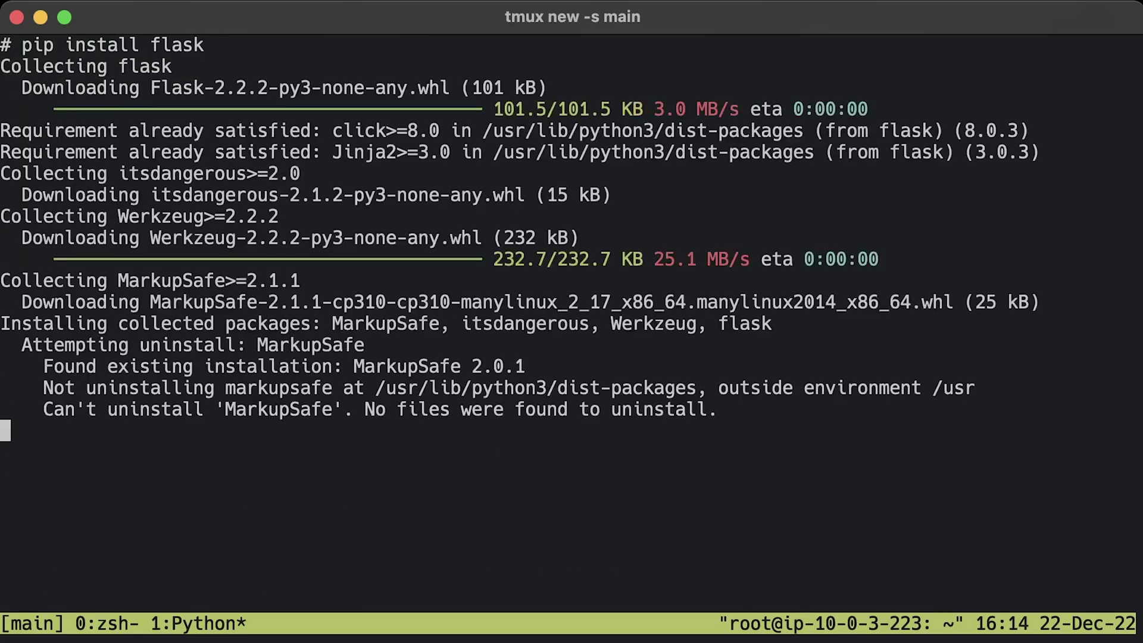
pyautogui.hotkey('ctrl', 'l')
pyautogui.write('pip install gunicorn')
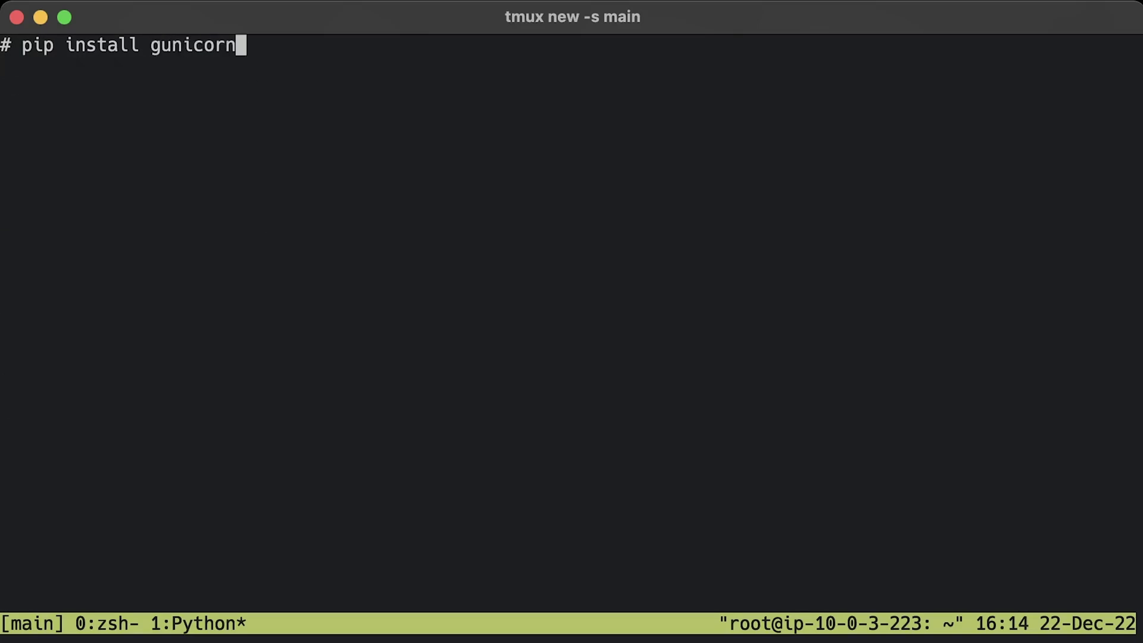
pyautogui.press('Return')
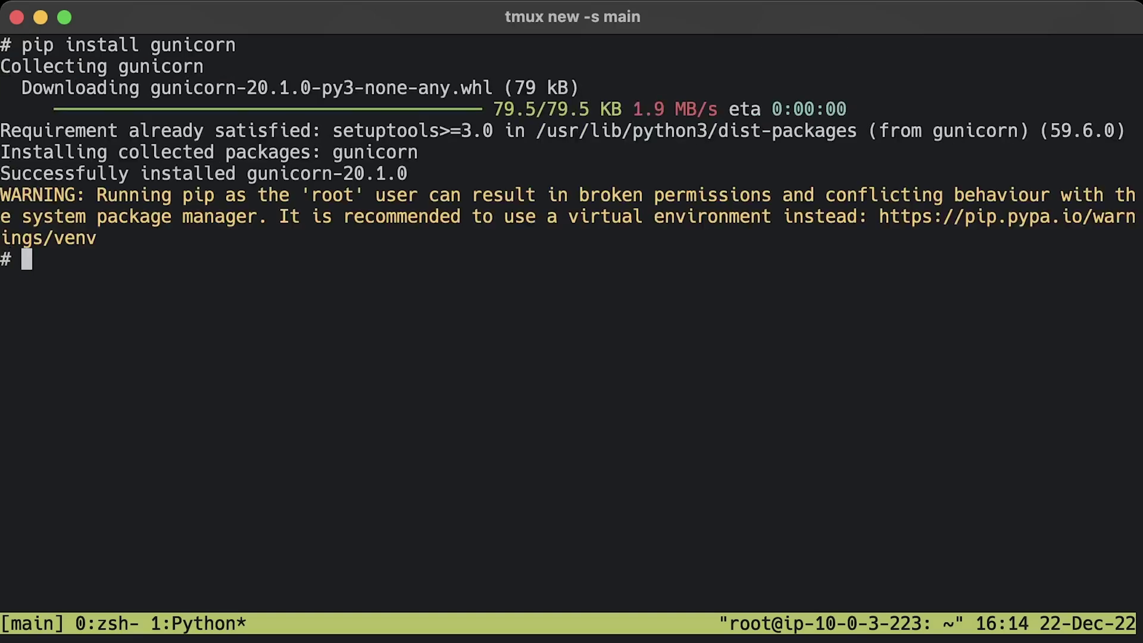
# - Create /opt/myapp and save the pasted Flask code as /opt/myapp/app.py in vim
pyautogui.hotkey('ctrl', 'l')
pyautogui.write('mkdir /opt/myapp')
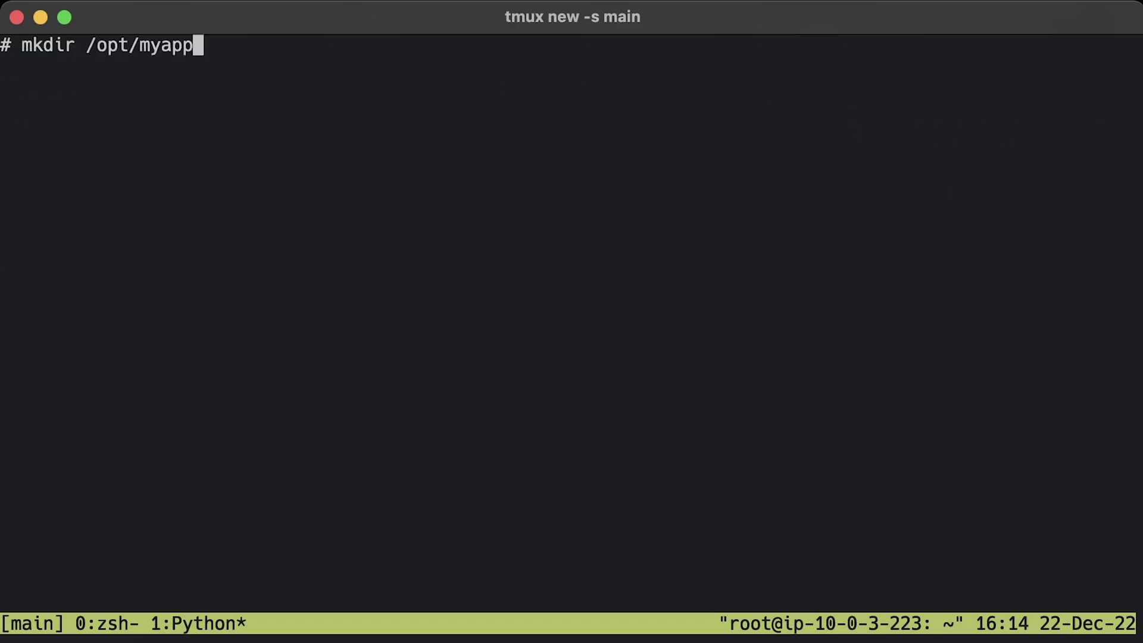
pyautogui.press('Return')
pyautogui.hotkey('ctrl', 'l')
pyautogui.write('vim /opt/myapp/app.py')
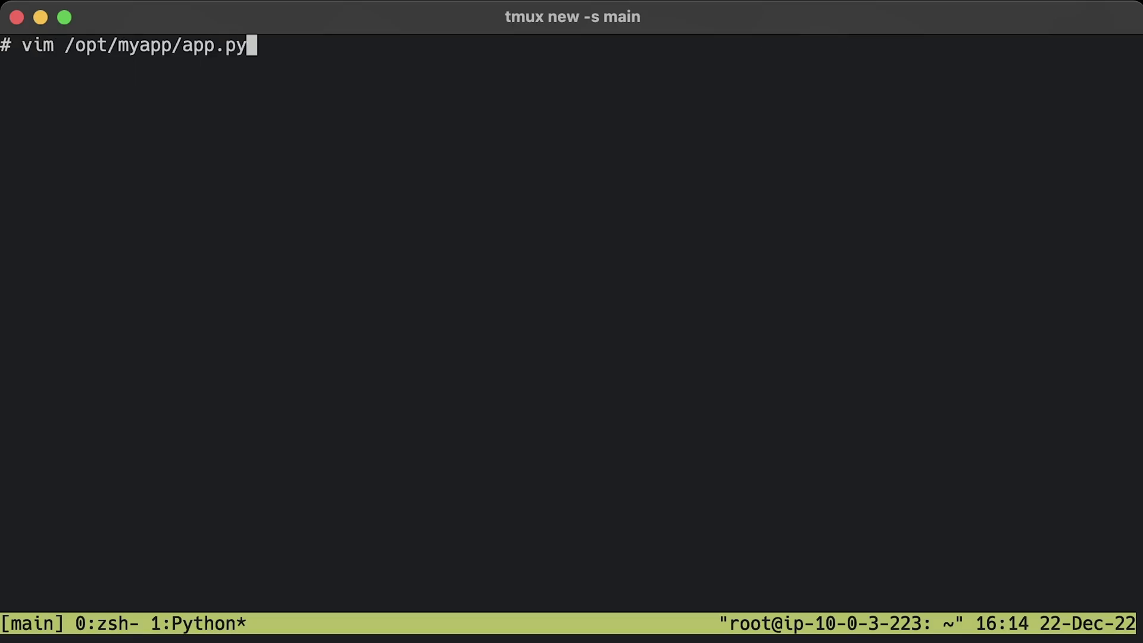
pyautogui.press('Return')
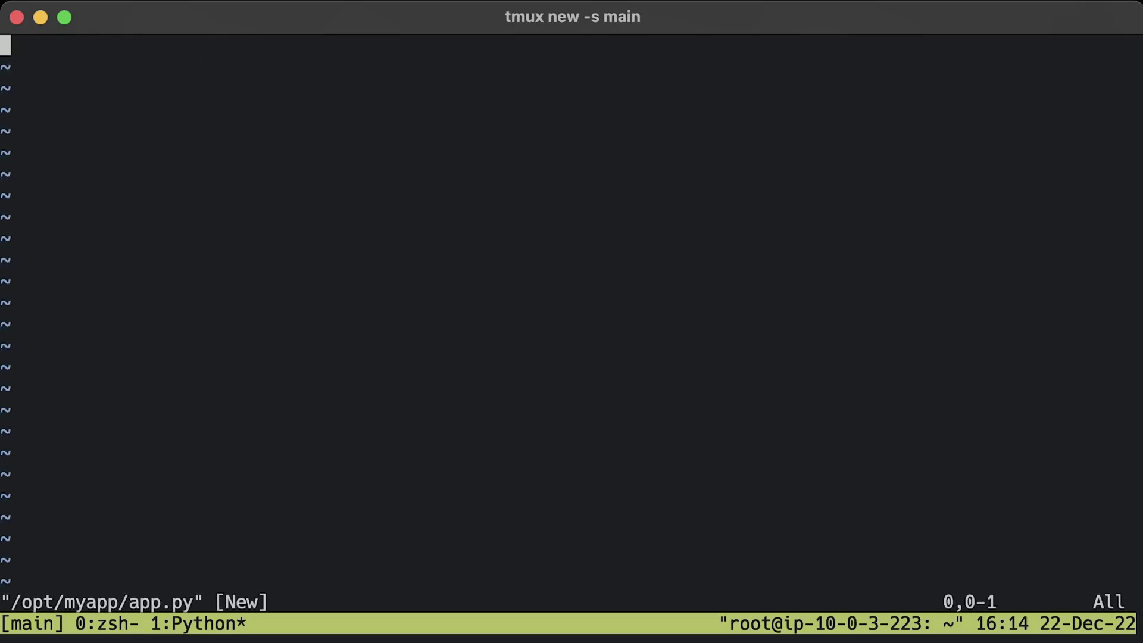
pyautogui.press('i')
pyautogui.press('super+v')
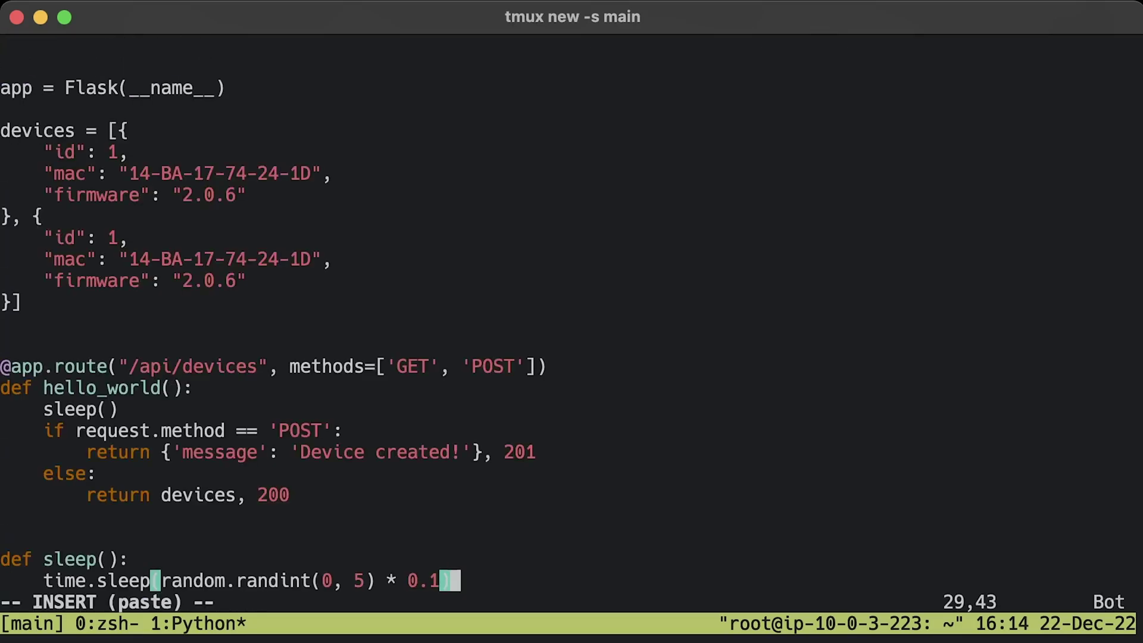
pyautogui.press('Up')
pyautogui.press('Up')
pyautogui.press('Up')
pyautogui.press('Up')
pyautogui.press('Up')
pyautogui.press('Up')
pyautogui.press('Up')
pyautogui.press('Up')
pyautogui.press('Up')
pyautogui.press('Up')
pyautogui.press('Up')
pyautogui.press('Up')
pyautogui.press('Up')
pyautogui.press('Up')
pyautogui.press('Up')
pyautogui.press('Up')
pyautogui.press('Up')
pyautogui.press('Up')
pyautogui.press('Up')
pyautogui.press('Up')
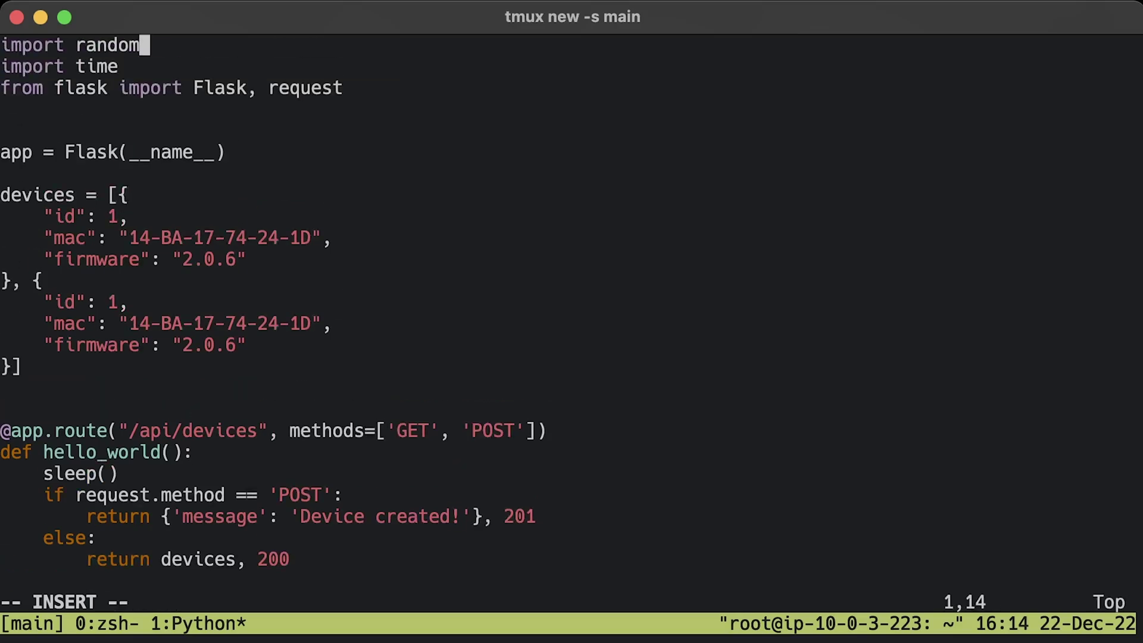
pyautogui.press('Escape')
pyautogui.write(':x')
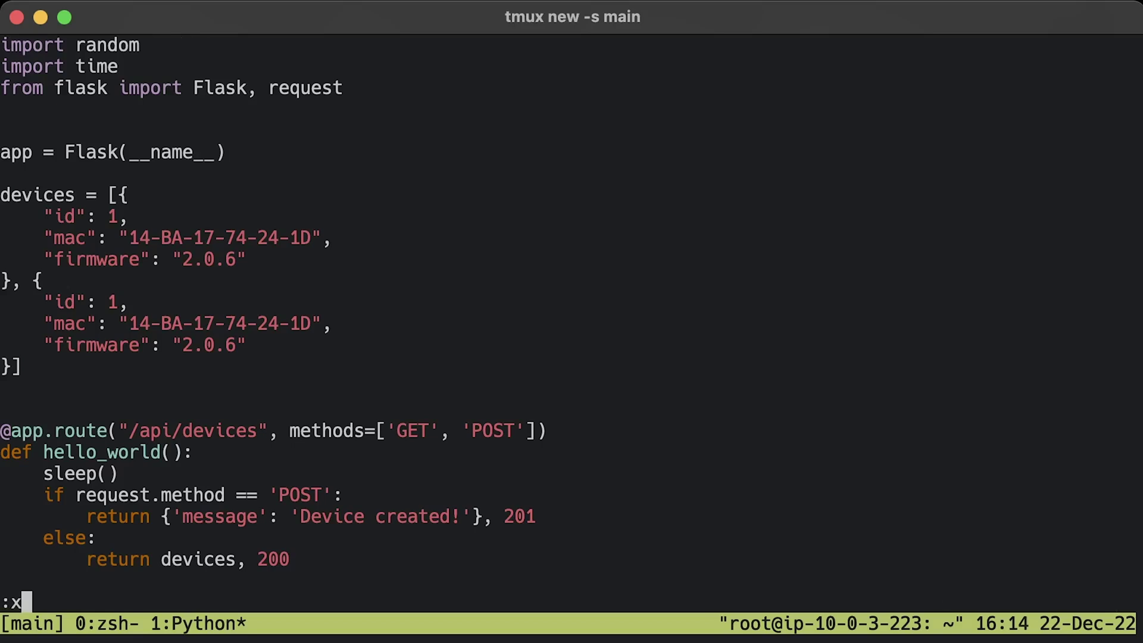
pyautogui.press('Return')
# - Create a system user myapp with no home and /bin/false shell, and let it own /opt/myapp
pyautogui.write('useradd --system --no-create-home --shell /bin/false myapp')
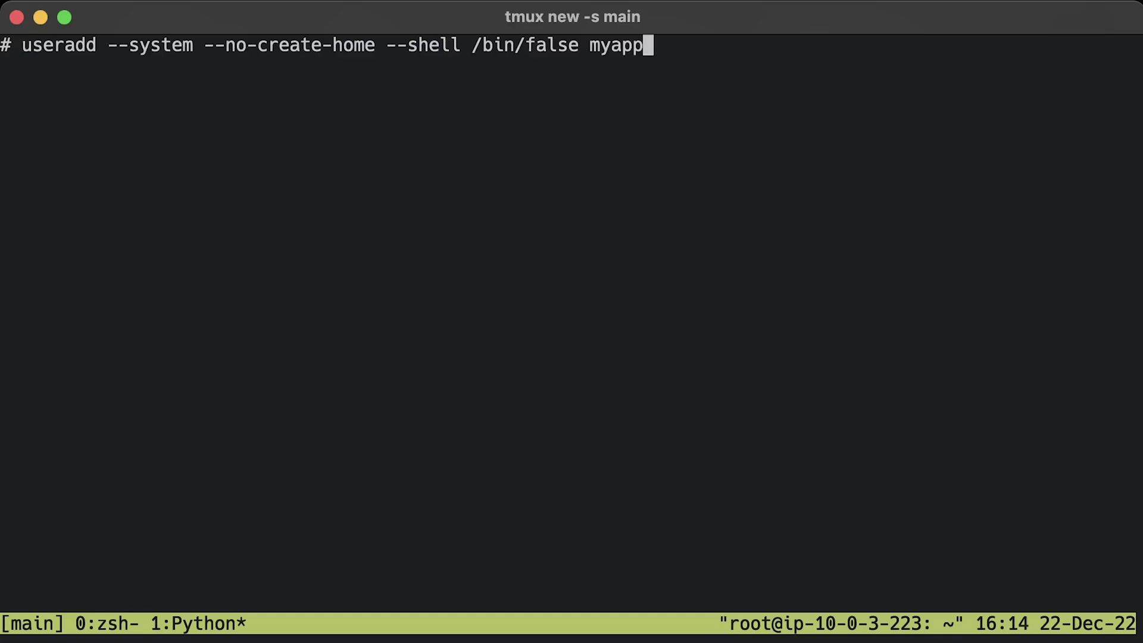
pyautogui.press('Return')
pyautogui.hotkey('ctrl', 'l')
pyautogui.write('chown -R myapp:myapp /opt/myapp')
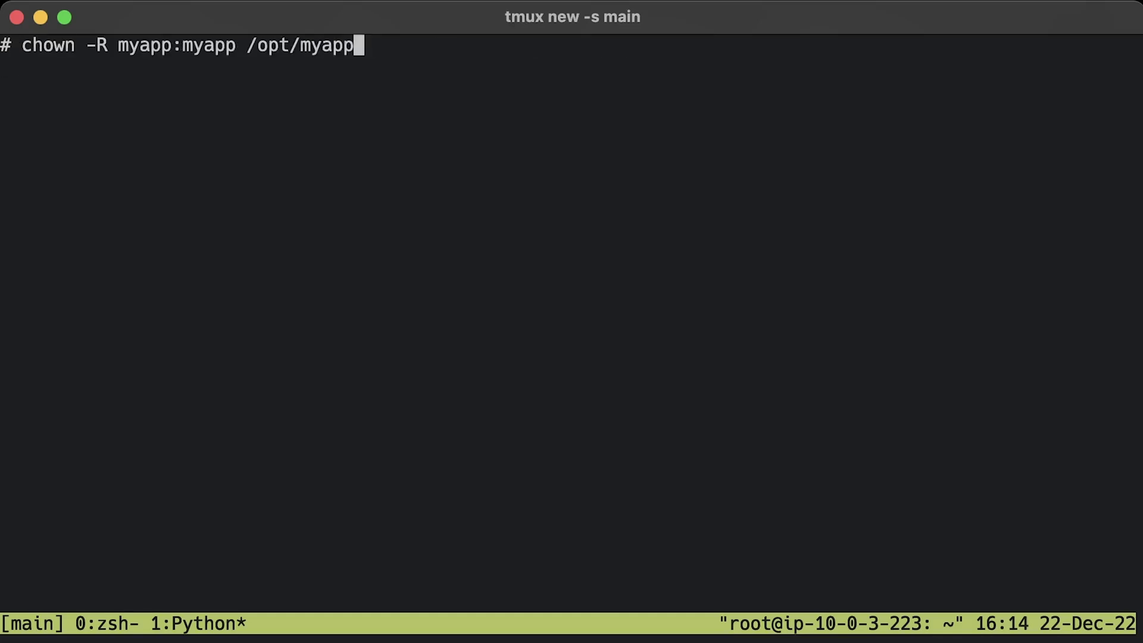
pyautogui.press('Return')
# - Write the pasted unit definition to /etc/systemd/system/myapp.service
pyautogui.hotkey('ctrl', 'l')
pyautogui.write('vim /etc/systemd/system/myapp.service')
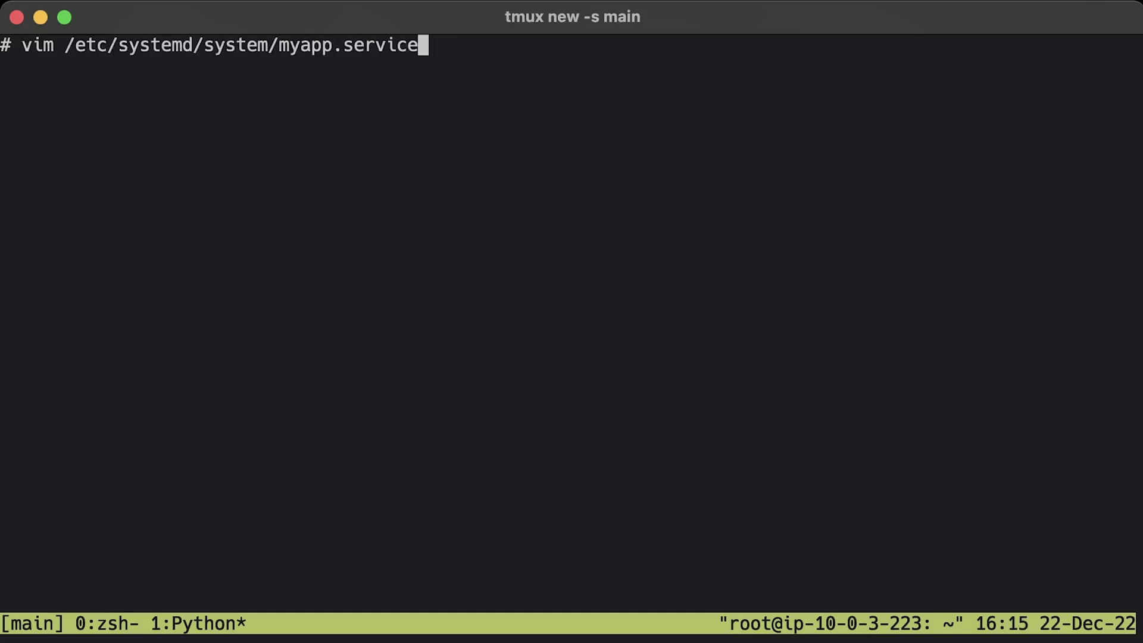
pyautogui.press('Return')
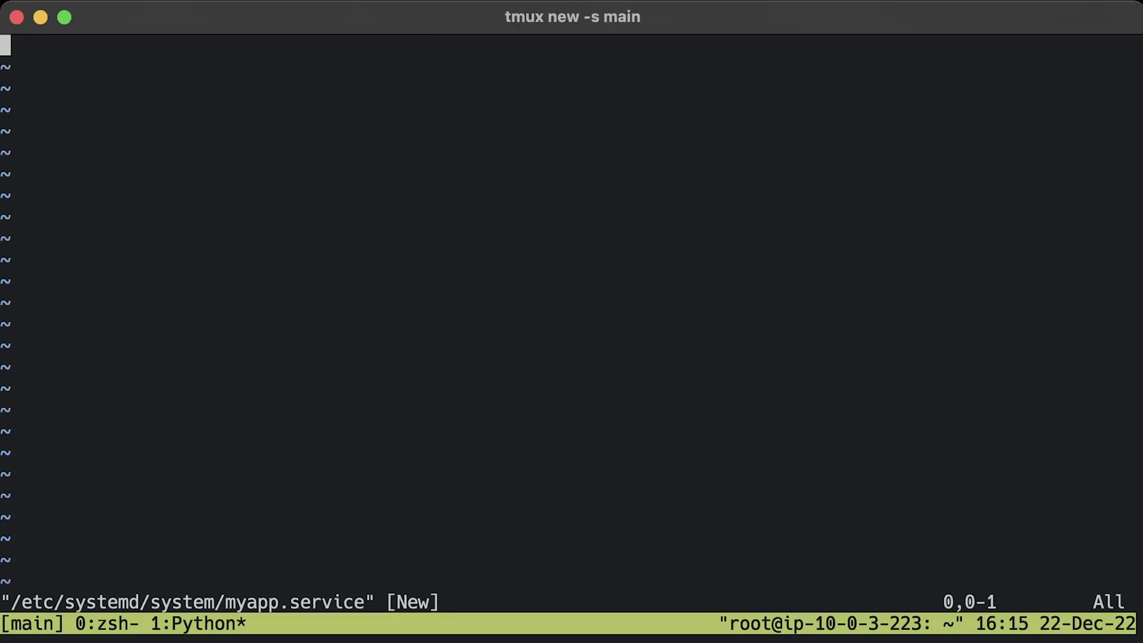
pyautogui.press('i')
pyautogui.write("[Unit] Description=My App Wants=network-online.target After=network-online.target  StartLimitIntervalSec=500 StartLimitBurst=5  [Service] User=myapp Group=myapp Type=simple Restart=on-failure RestartSec=5s  WorkingDirectory=/opt/myapp ExecStart=/usr/local/bin/gunicorn -w 4 'app:app' --bind 127.0.0.1:8282  [Install] WantedBy=multi-user.target")
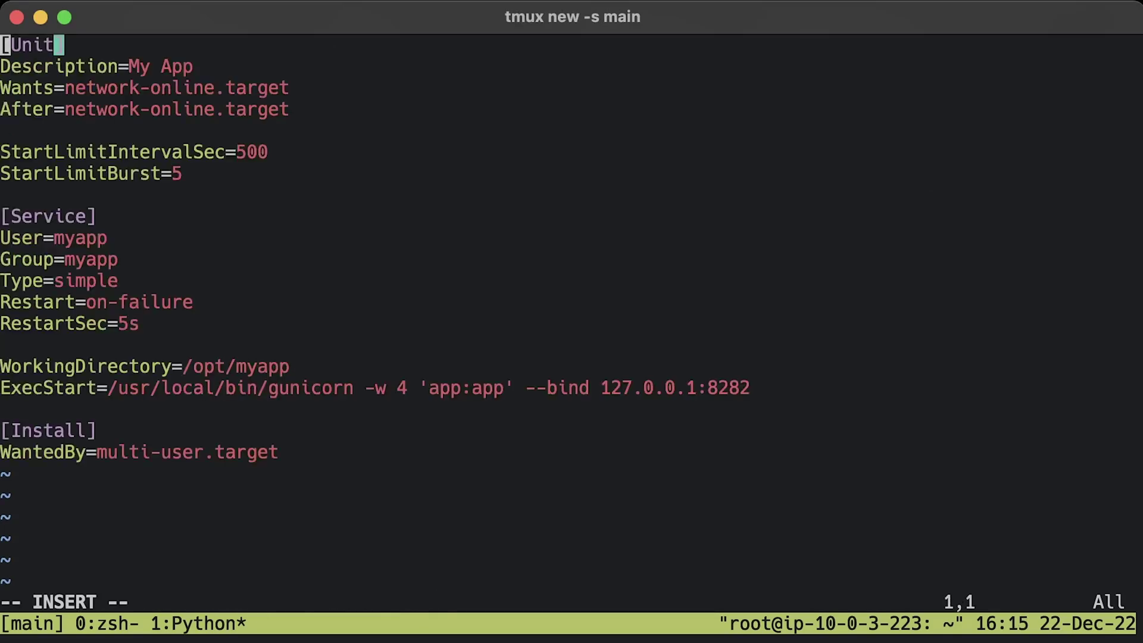
pyautogui.press('Escape')
pyautogui.write(':wq')
pyautogui.press('Return')
# - Enable and start the myapp service, then check its status
pyautogui.hotkey('ctrl', 'l')
pyautogui.write('systemctl enable myapp')
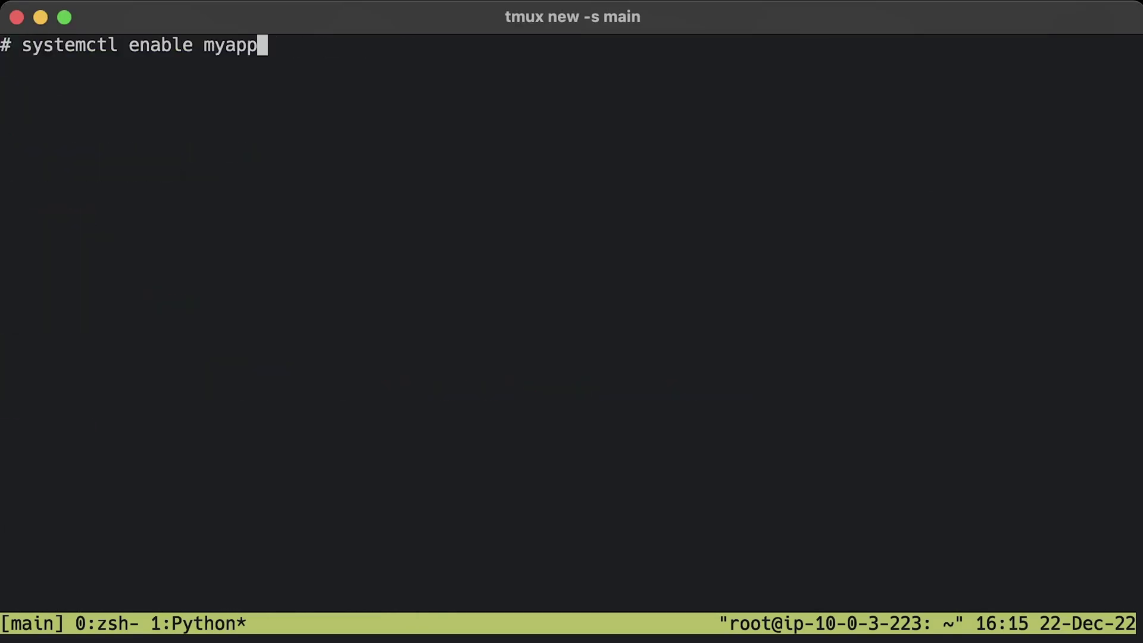
pyautogui.press('Return')
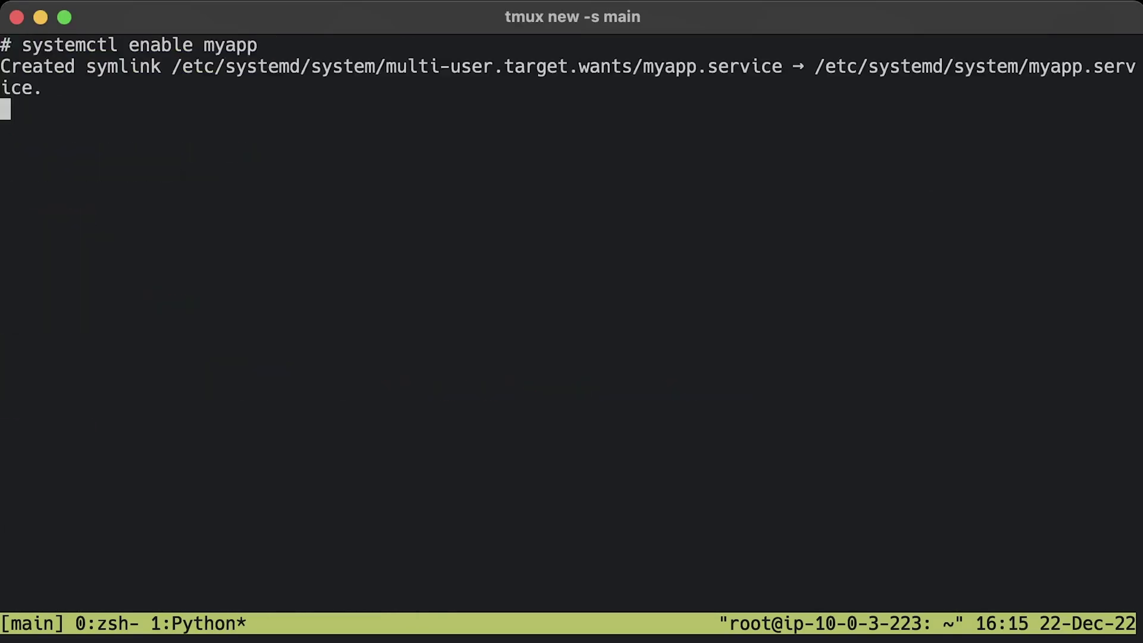
pyautogui.hotkey('ctrl', 'l')
pyautogui.write('systemctl start myapp')
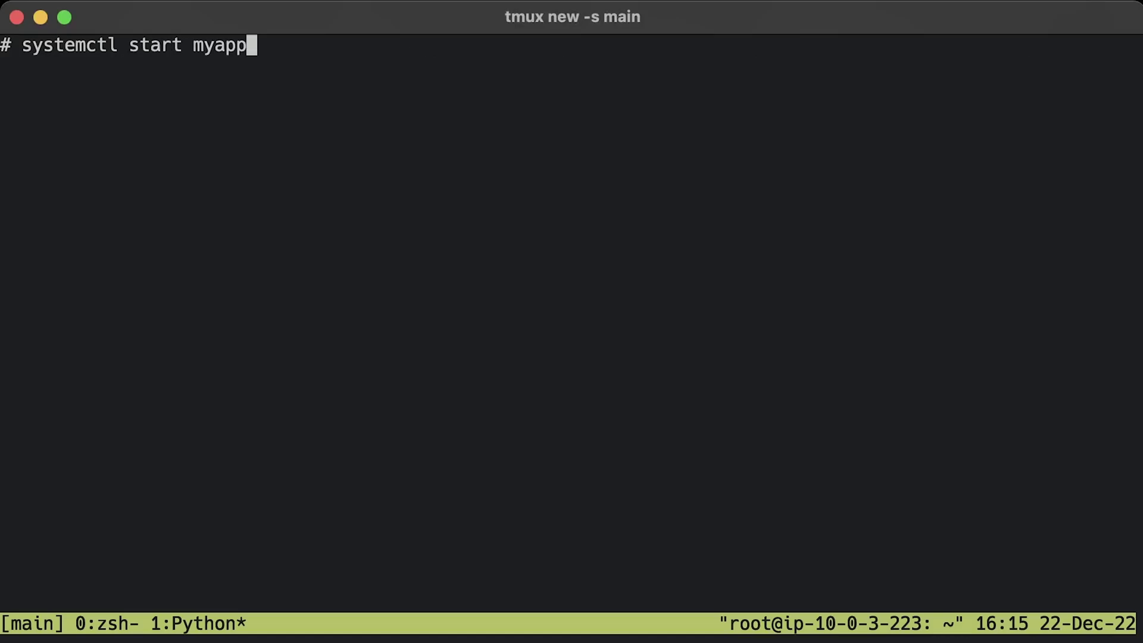
pyautogui.press('Return')
pyautogui.hotkey('ctrl', 'l')
pyautogui.write('systemctl status myapp')
pyautogui.press('Return')
pyautogui.press('q')
# - Verify the app with curl -i localhost:8282/api/devices
pyautogui.hotkey('ctrl', 'l')
pyautogui.write('curl -i localhost:8282/api/devices')
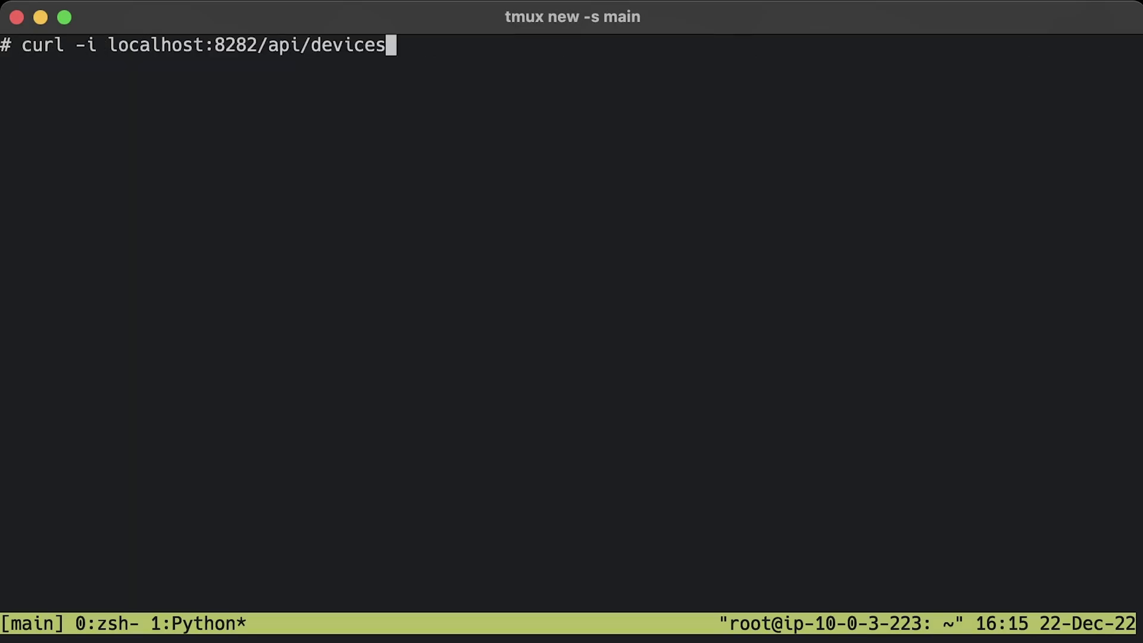
pyautogui.press('Return')
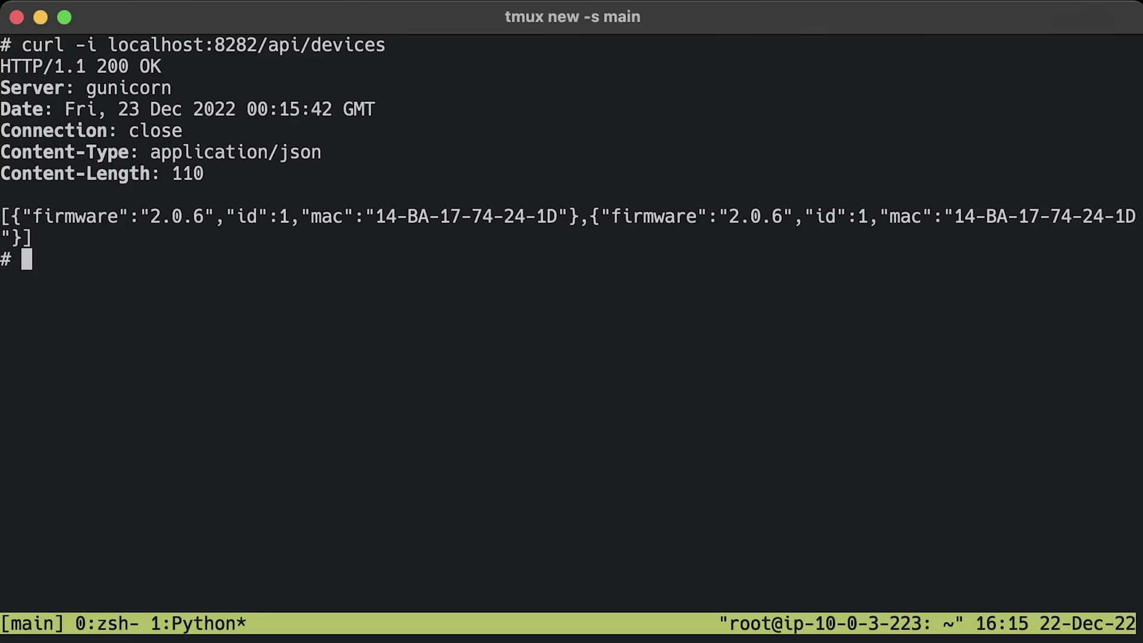
pyautogui.hotkey('ctrl', 'l')
# - Save the pasted Nginx proxy server block as /etc/nginx/conf.d/myapp.conf, removing the blank first line
pyautogui.write('vim /etc/nginx/conf.d/myapp.conf')
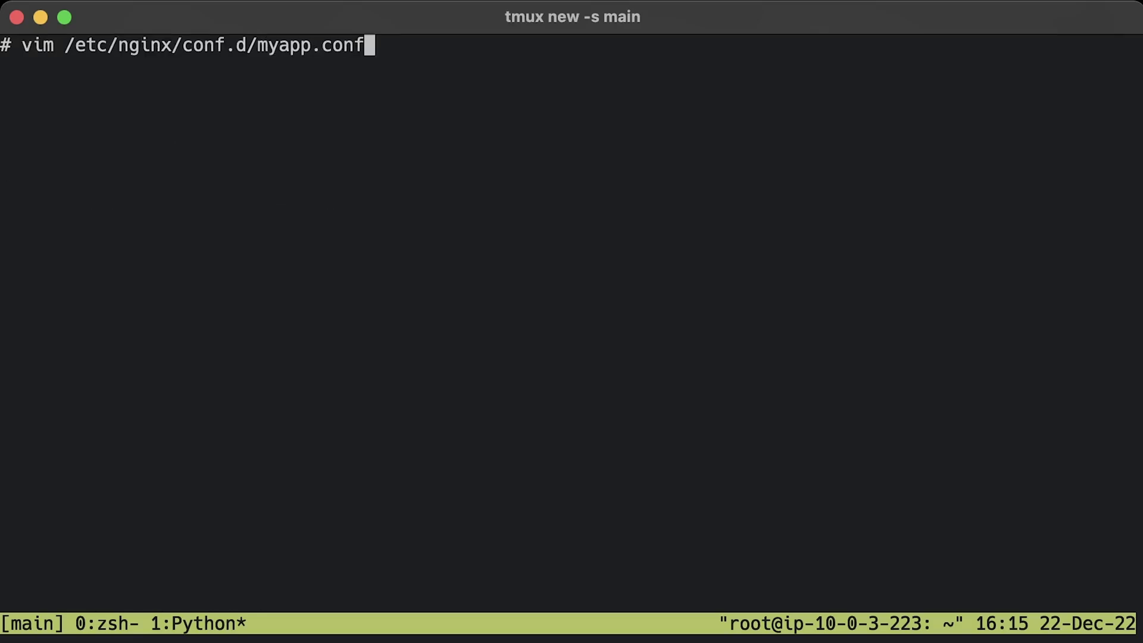
pyautogui.press('Return')
pyautogui.press('i')
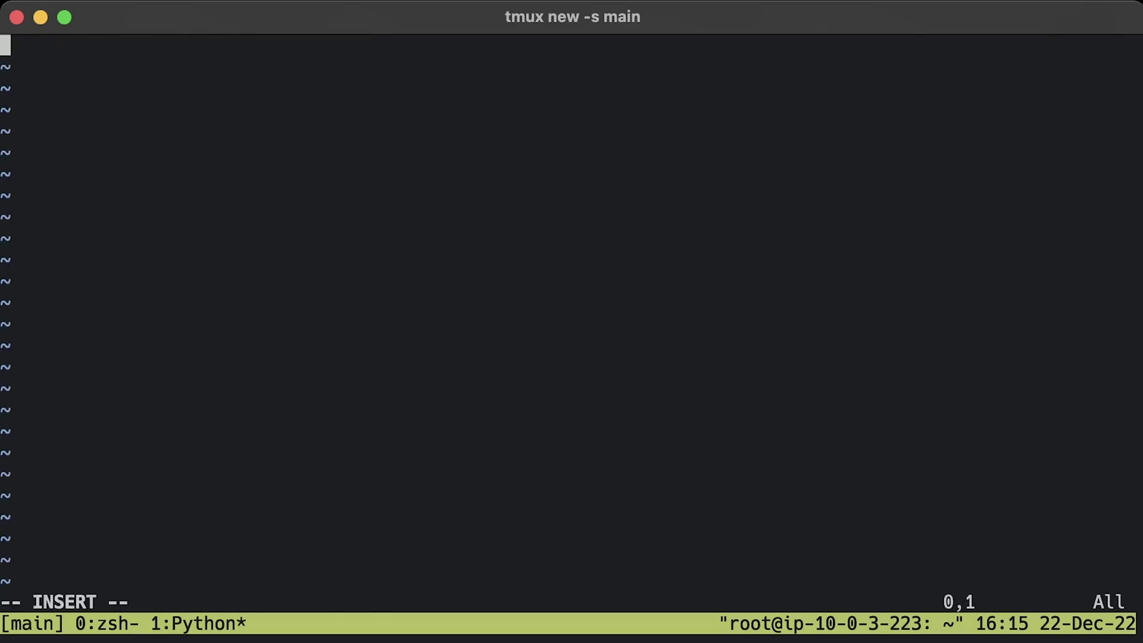
pyautogui.write('server {     listen 80;     server_name _;      location / {         proxy_pass http://127.0.0.1:8282/;         proxy_set_header X-Forwarded-For $proxy_add_x_forwarded_for;         proxy_set_header X-Forwarded-Proto $scheme;         proxy_set_header X-Forwarded-Host $host;         proxy_set_header X-Forwarded-Prefix /;     } }')
pyautogui.press('Up')
pyautogui.press('Up')
pyautogui.press('Up')
pyautogui.press('Up')
pyautogui.press('Up')
pyautogui.press('Up')
pyautogui.press('Up')
pyautogui.press('Up')
pyautogui.press('Up')
pyautogui.press('Up')
pyautogui.press('Up')
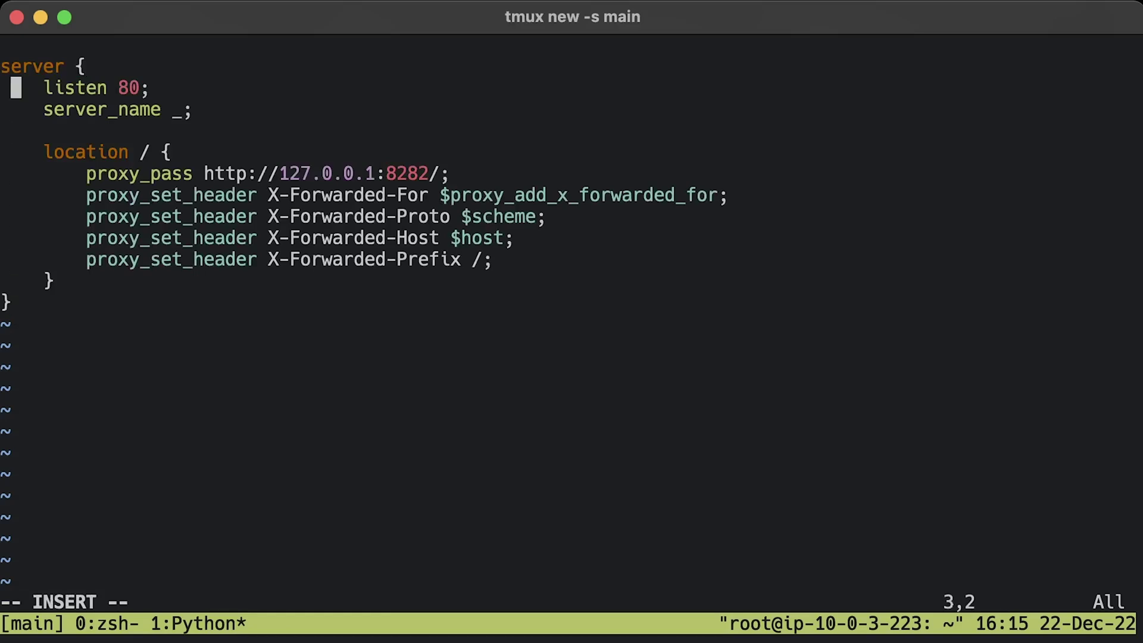
pyautogui.press('Left')
pyautogui.press('BackSpace')
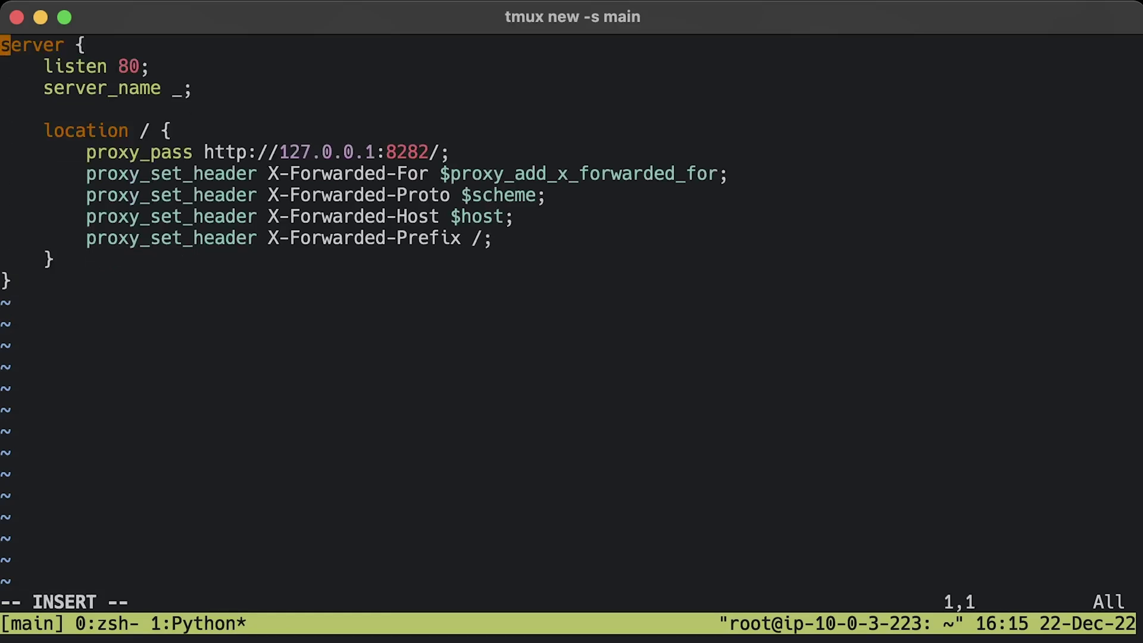
pyautogui.press('Escape')
pyautogui.write(':wq')
pyautogui.press('Return')
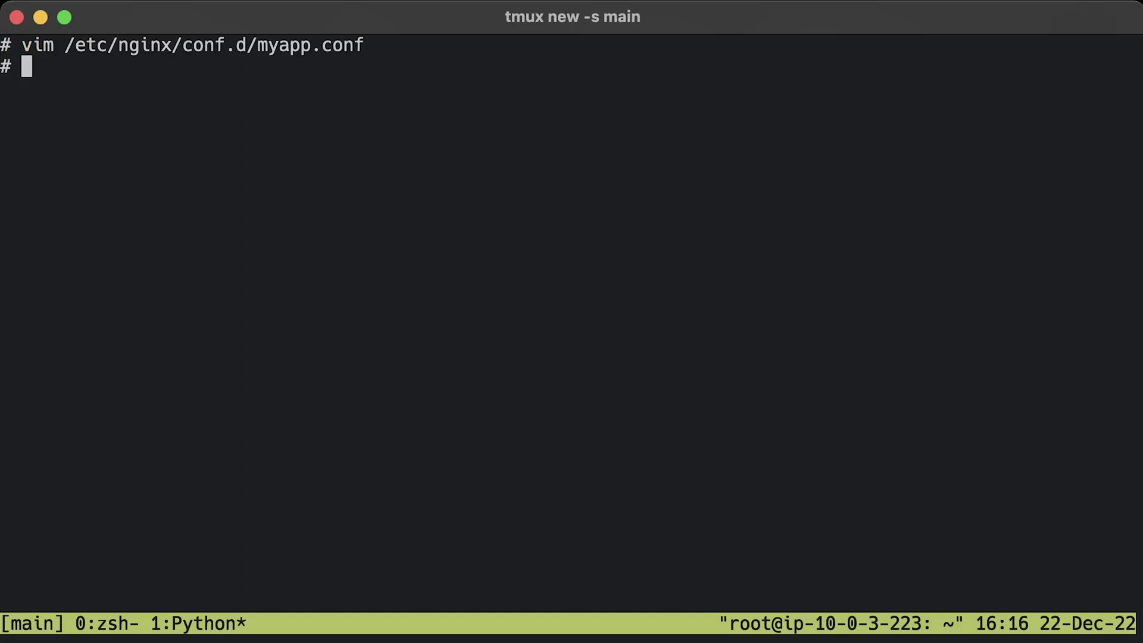
# - Delete default.conf, test the Nginx configuration with nginx -t, and reload Nginx
pyautogui.hotkey('ctrl', 'l')
pyautogui.write('rm /etc/nginx/conf.d/default.conf')
pyautogui.press('Return')
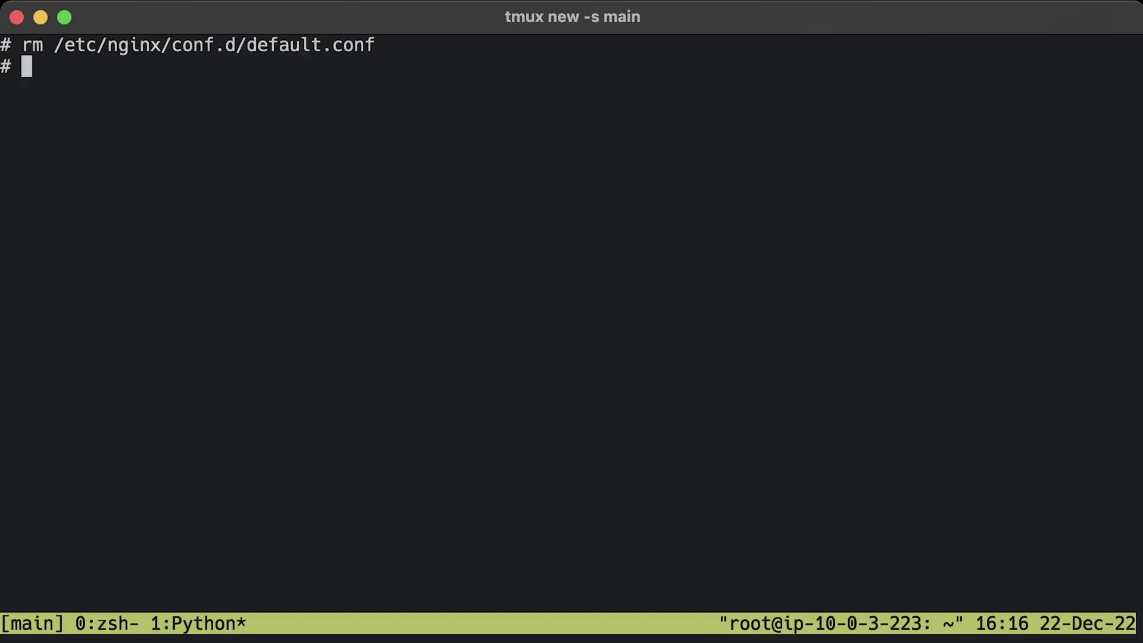
pyautogui.hotkey('ctrl', 'l')
pyautogui.write('nginx -t')
pyautogui.press('Return')
pyautogui.hotkey('ctrl', 'l')
pyautogui.write('systemctl reload nginx')
pyautogui.press('Return')
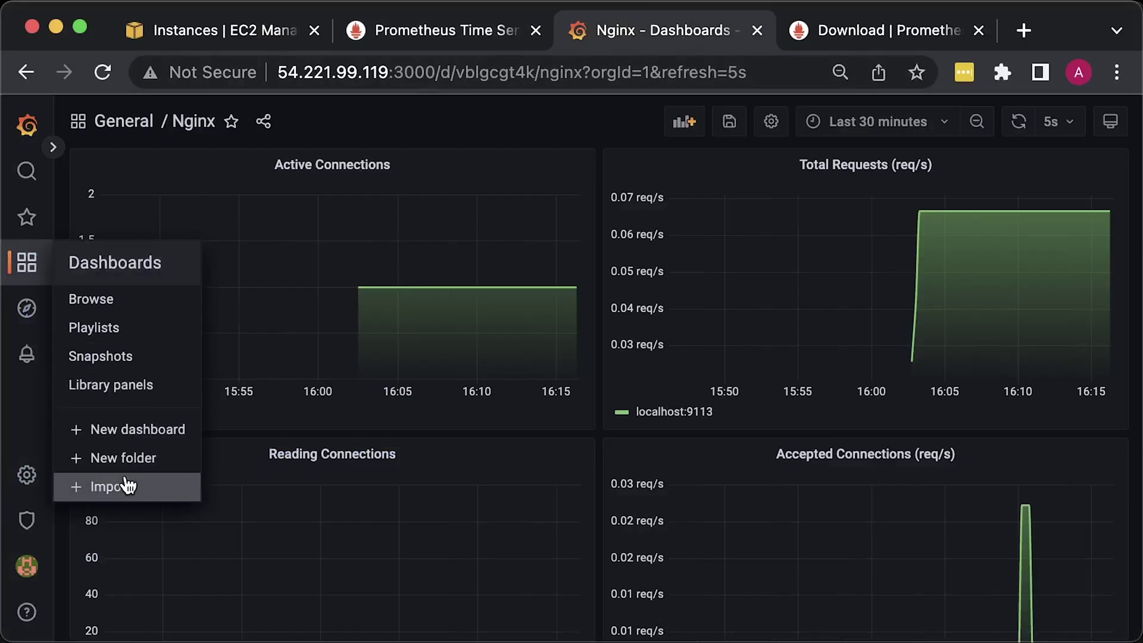
# - Open Grafana's dashboard import page and select all of latency-trafic-availability.json for the import box
pyautogui.click(125, 482)
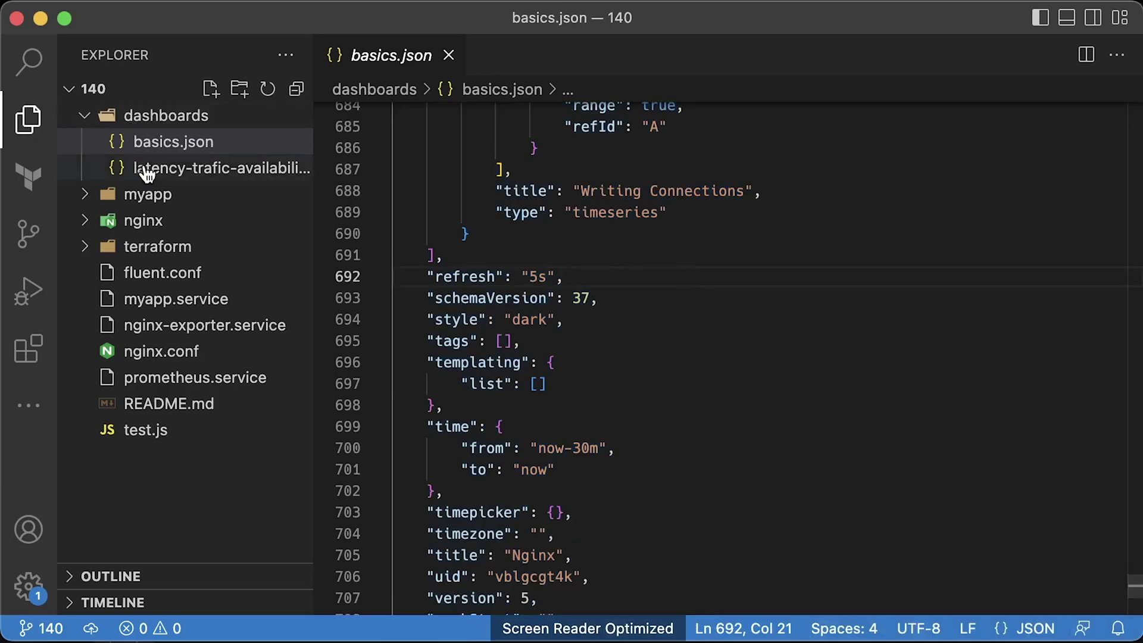
pyautogui.click(158, 174)
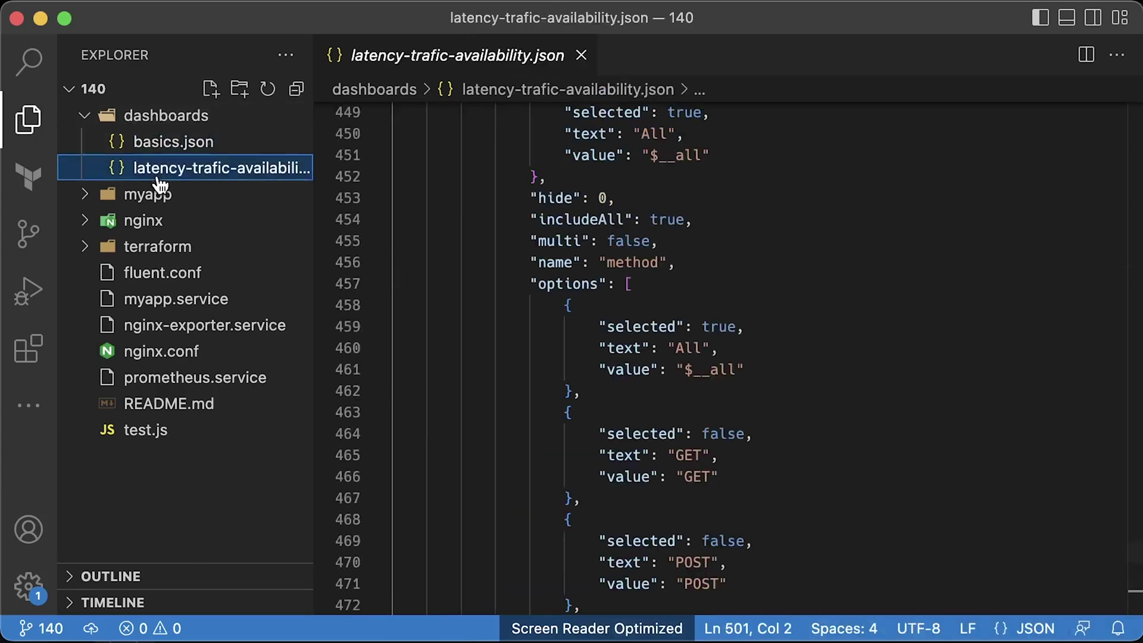
pyautogui.click(705, 204)
pyautogui.press('cmd+a')
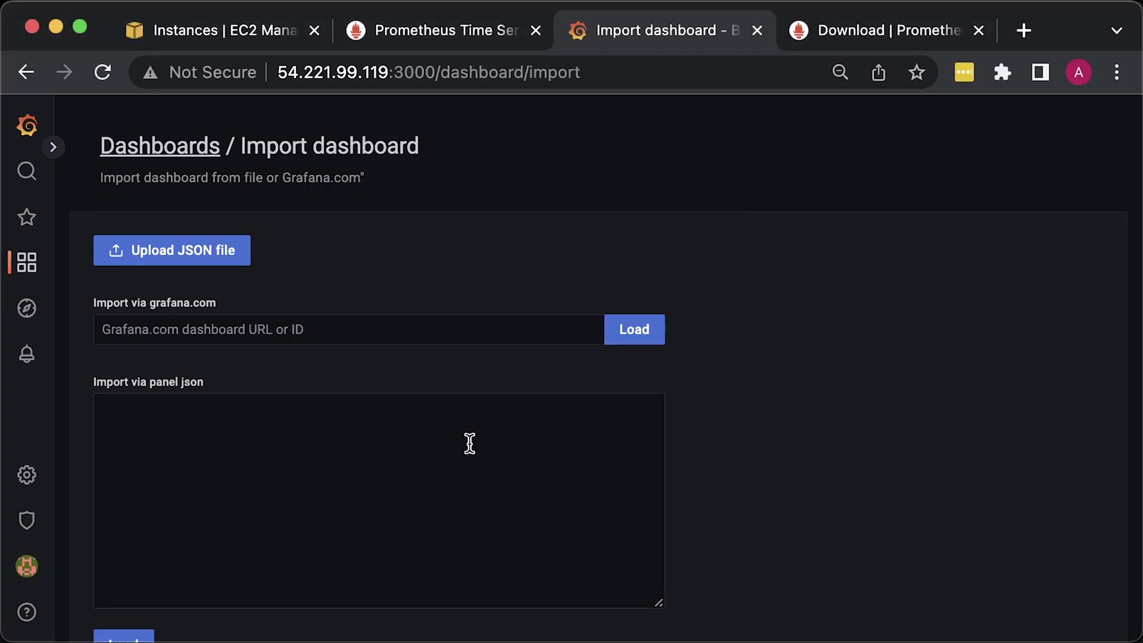
pyautogui.click(467, 444)
pyautogui.scroll(-3, 718, 448)
# - Paste the dashboard JSON, load it, and import the Latency & Traffic & Errors dashboard
pyautogui.press('cmd+v')
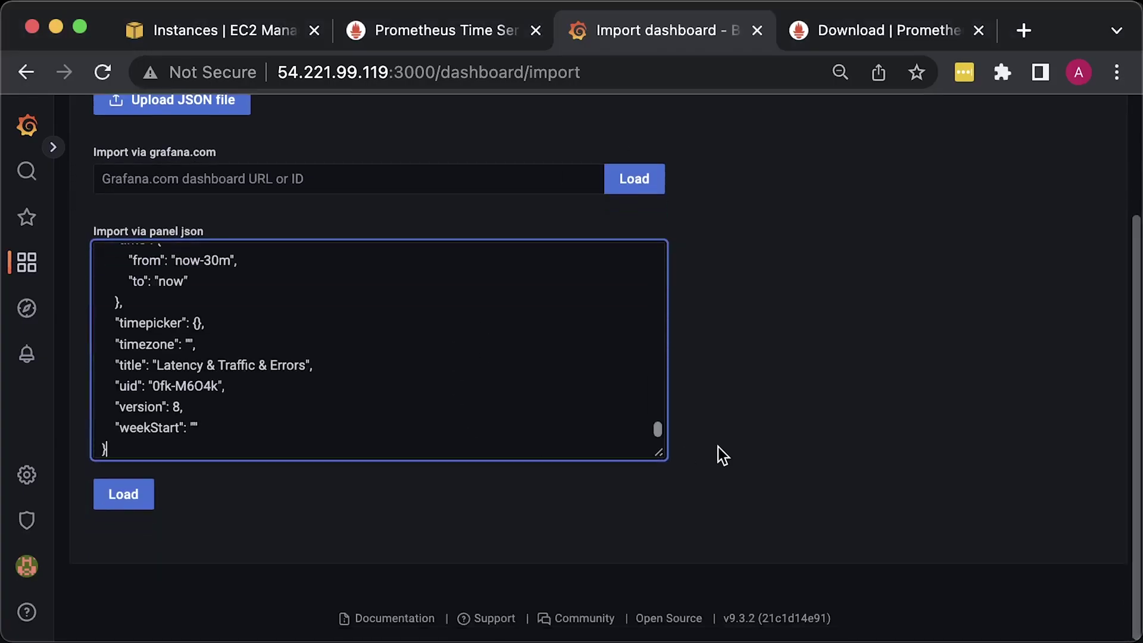
pyautogui.click(120, 493)
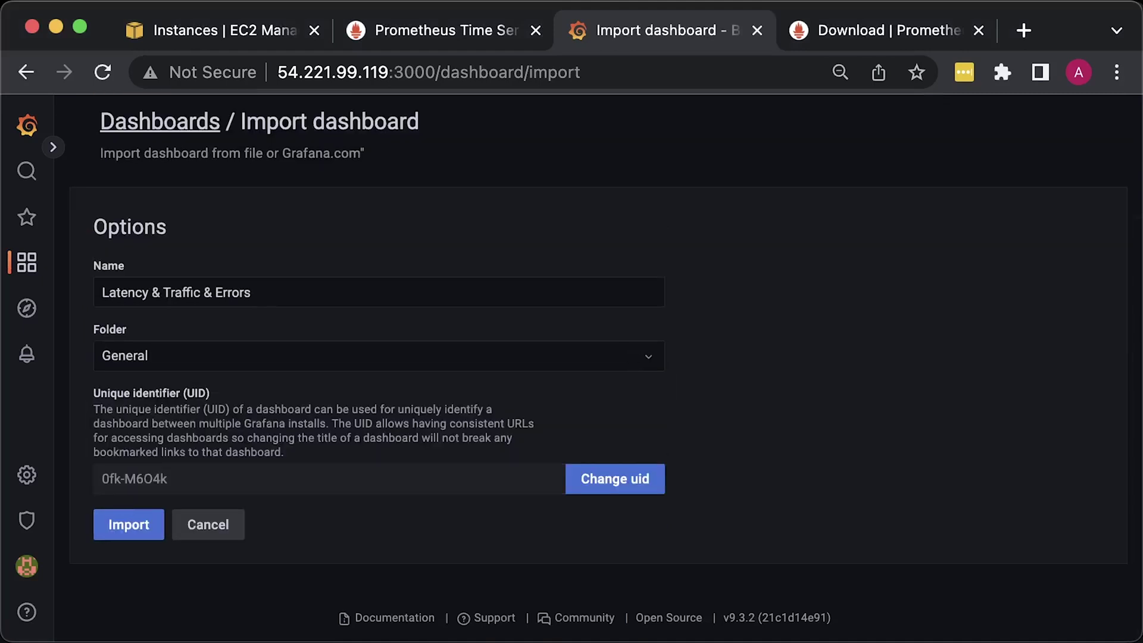
pyautogui.click(140, 535)
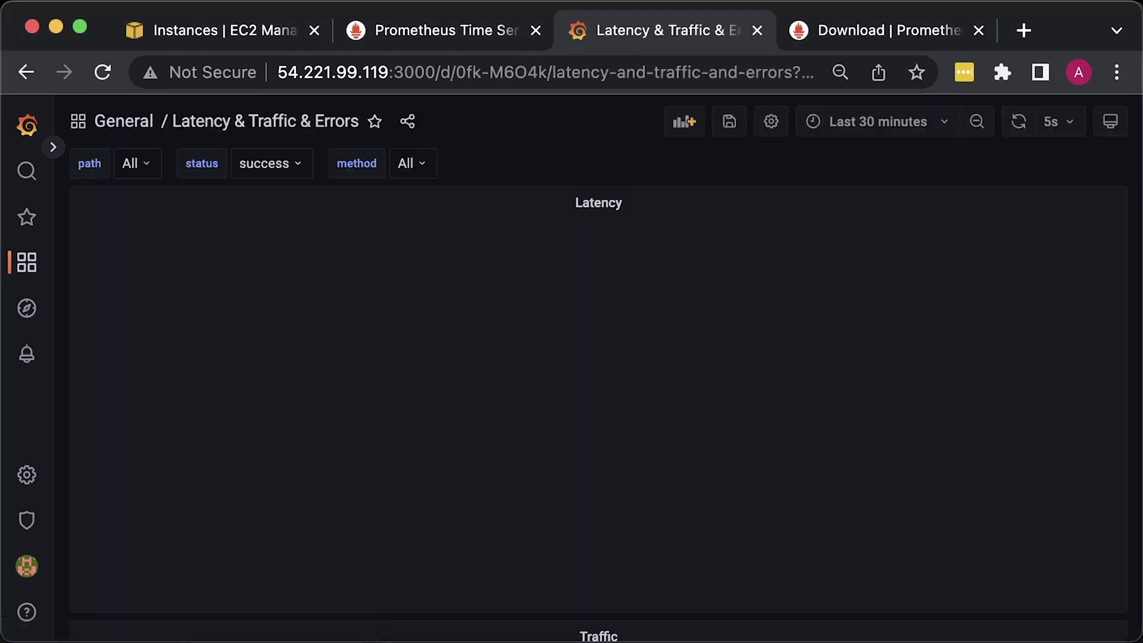